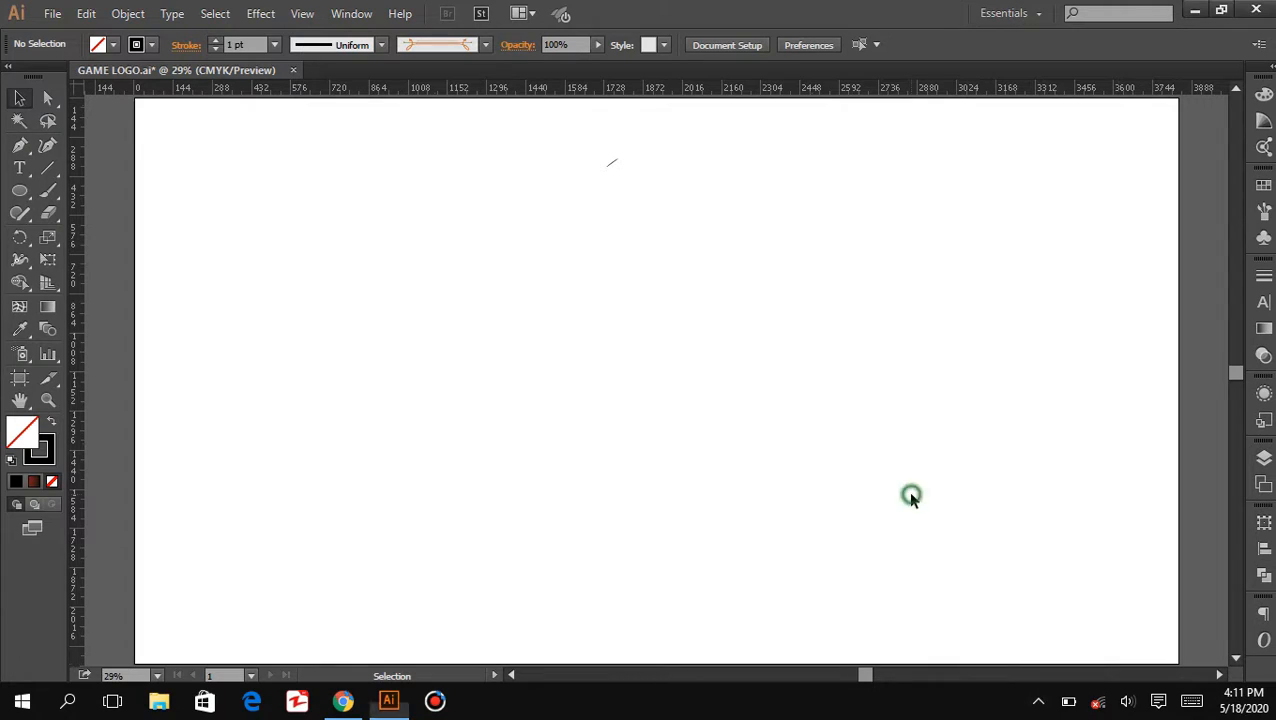
Draw an upright triangle about 782 px wide and 677 px high and move it toward the middle of the artboard
drag(33, 192, 90, 257)
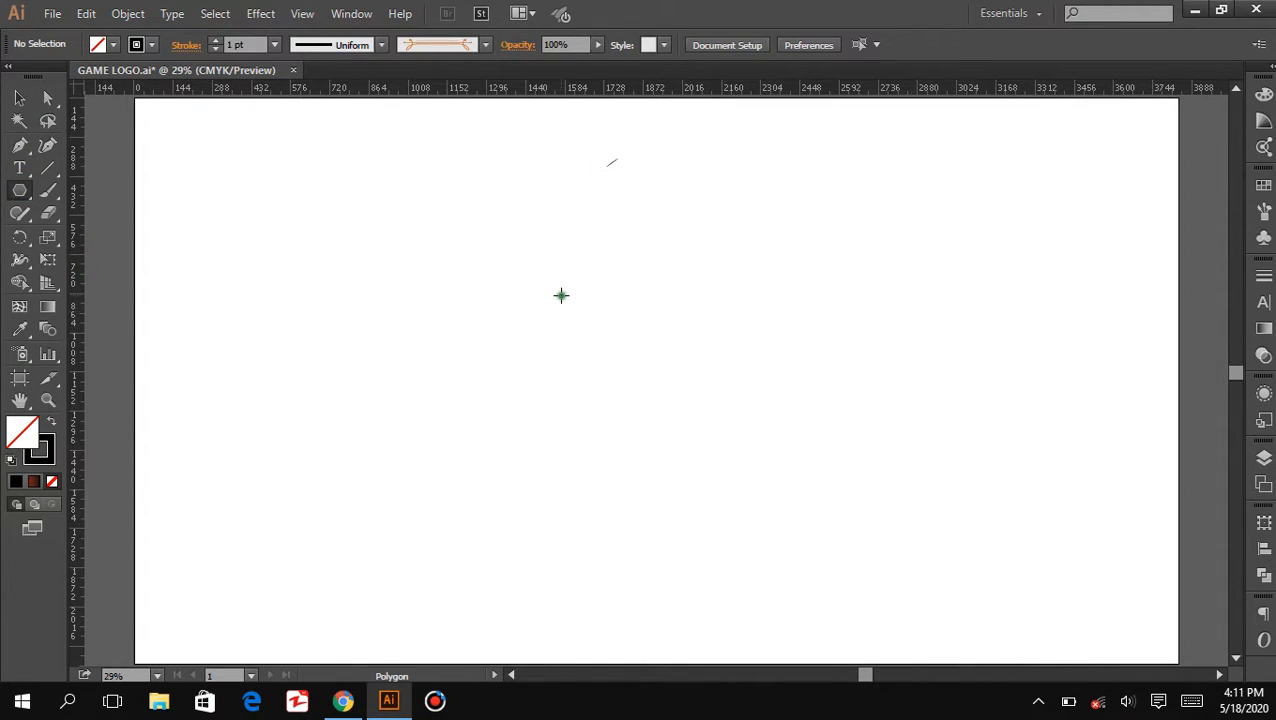
drag(561, 295, 649, 381)
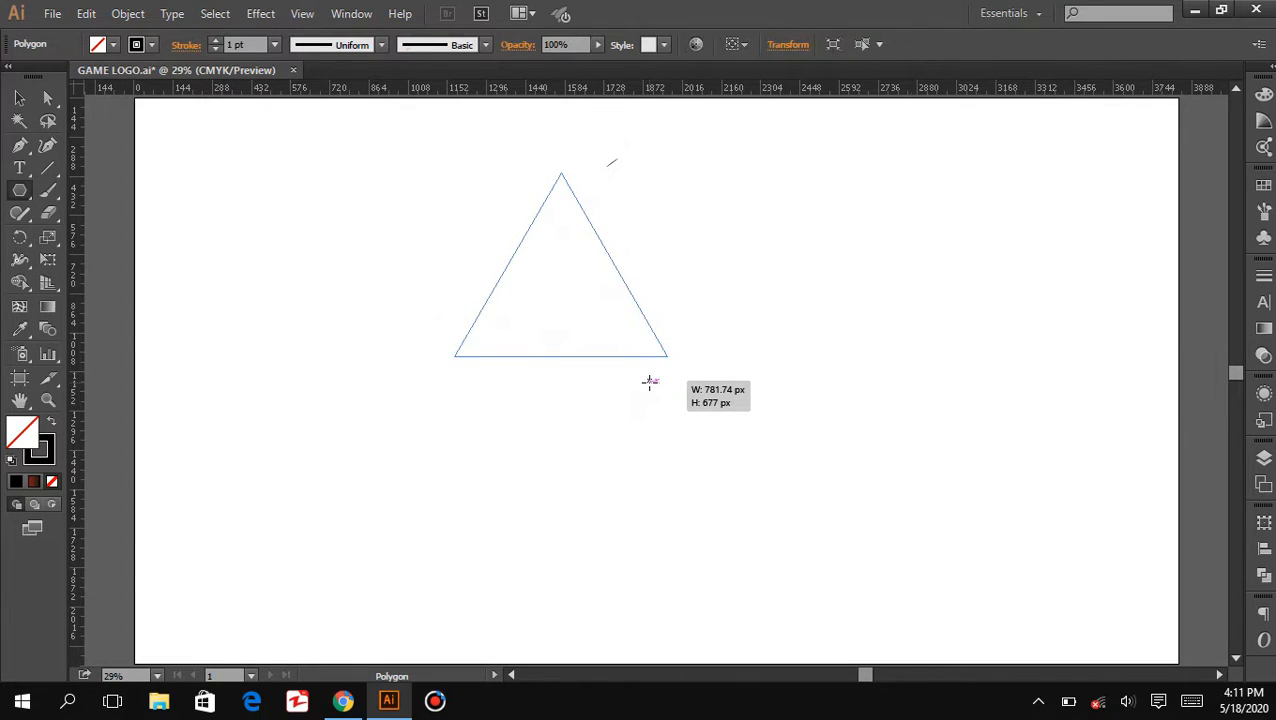
click(14, 104)
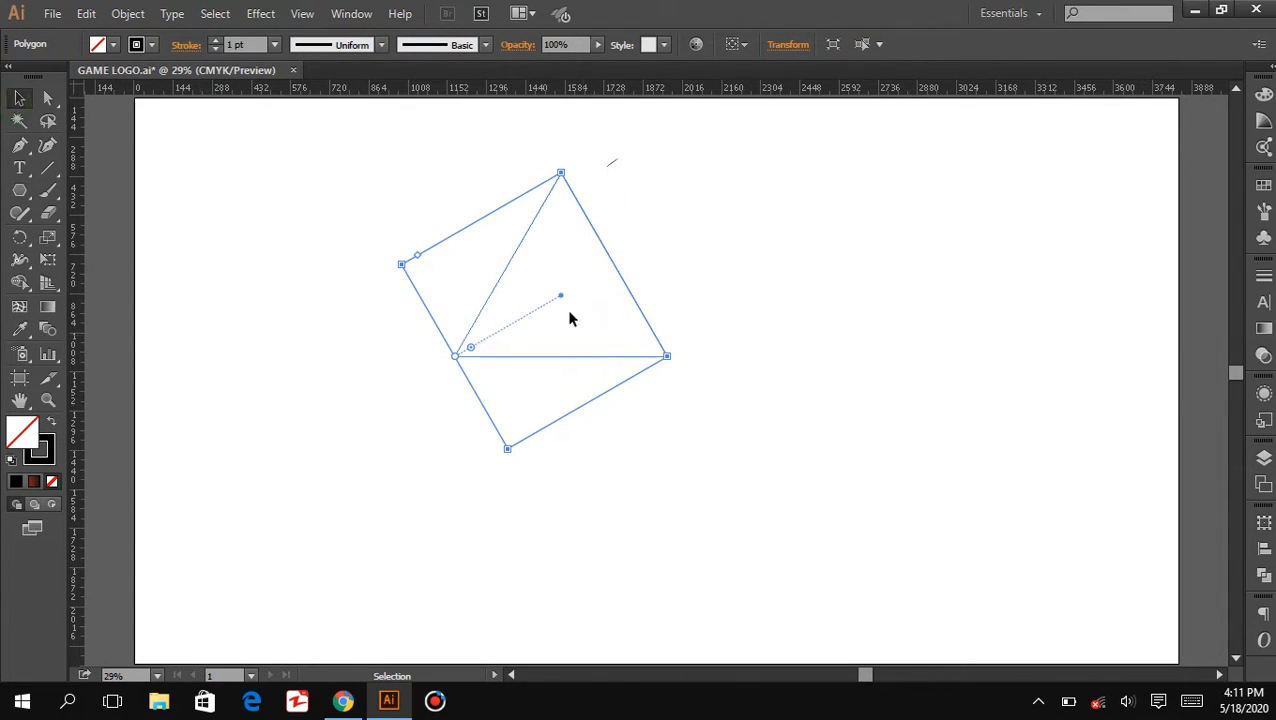
drag(560, 300, 636, 345)
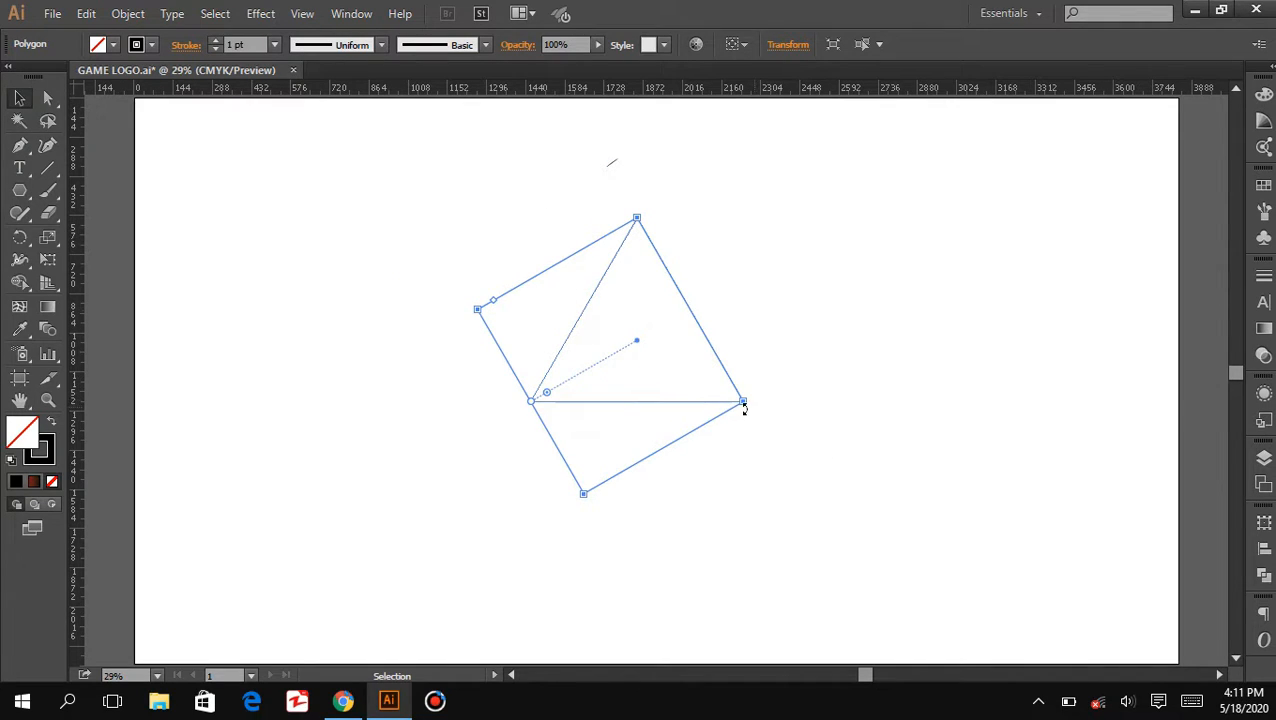
Set the triangle's stroke weight to 7 pt and rotate it so it points straight down
click(216, 41)
click(216, 41)
click(216, 41)
click(216, 41)
drag(752, 406, 735, 290)
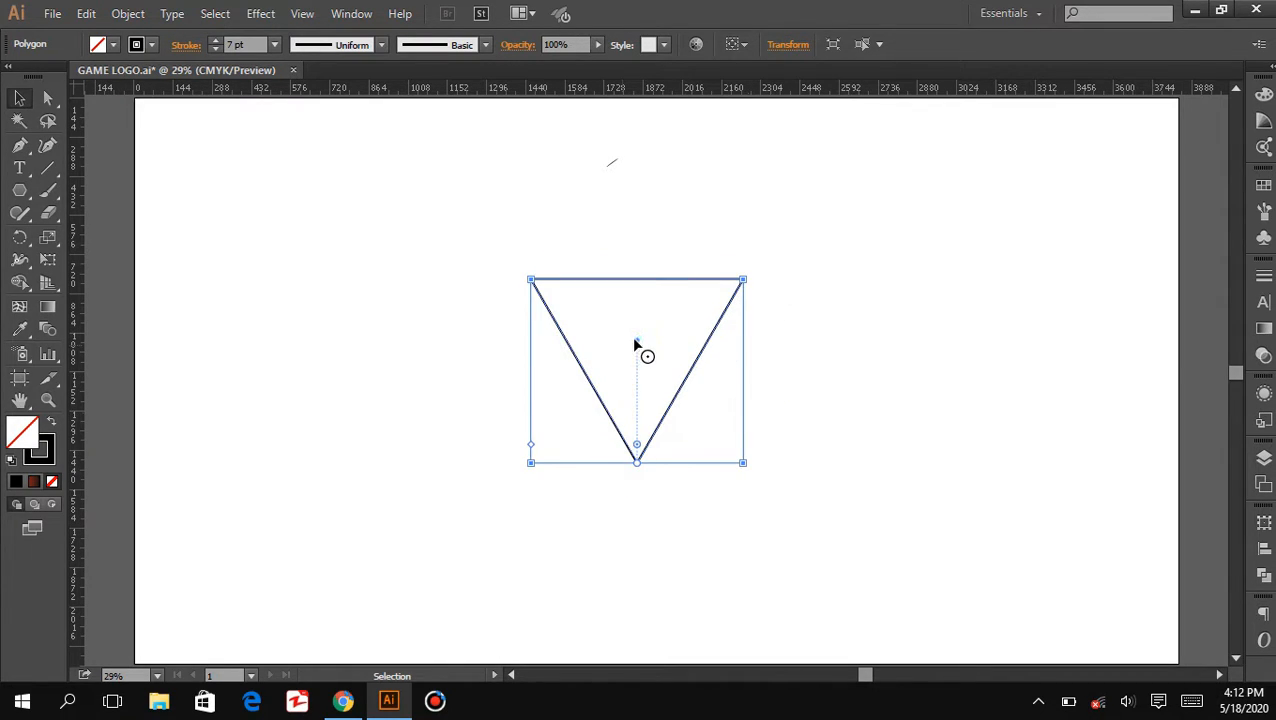
Nudge the inverted triangle slightly up and enlarge it proportionally about its centre
drag(634, 344, 634, 331)
drag(743, 453, 775, 493)
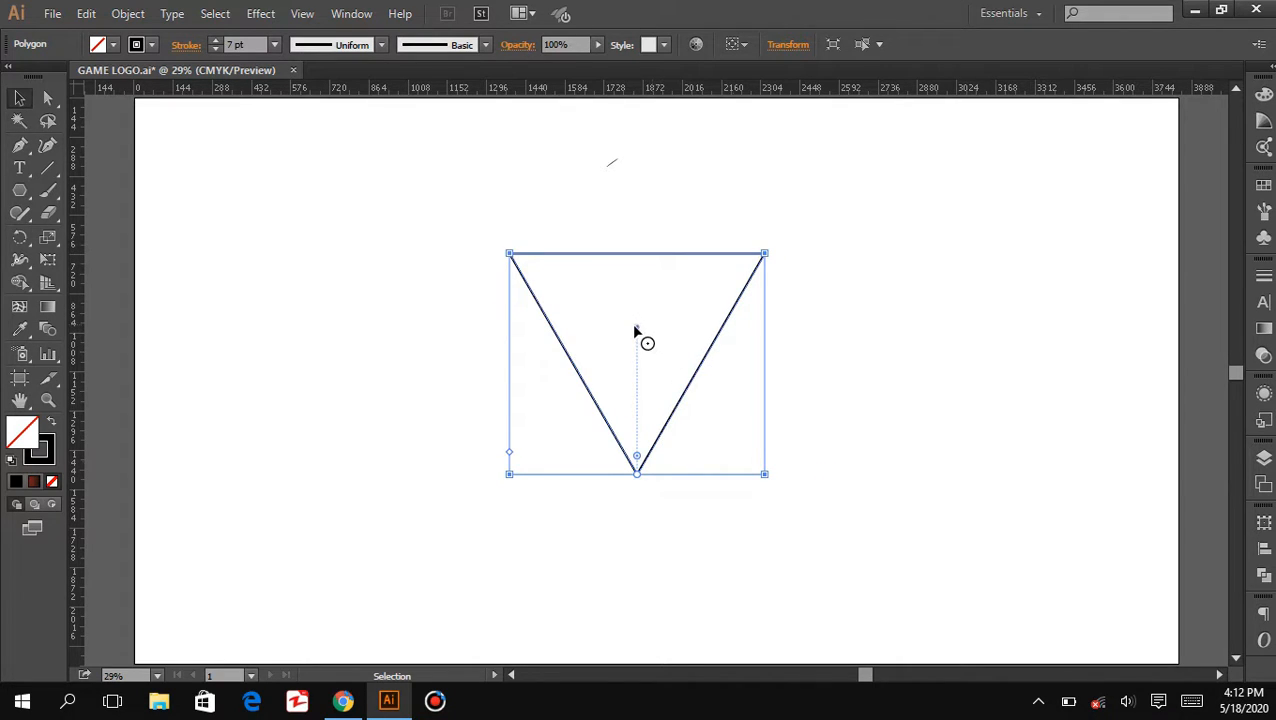
click(390, 342)
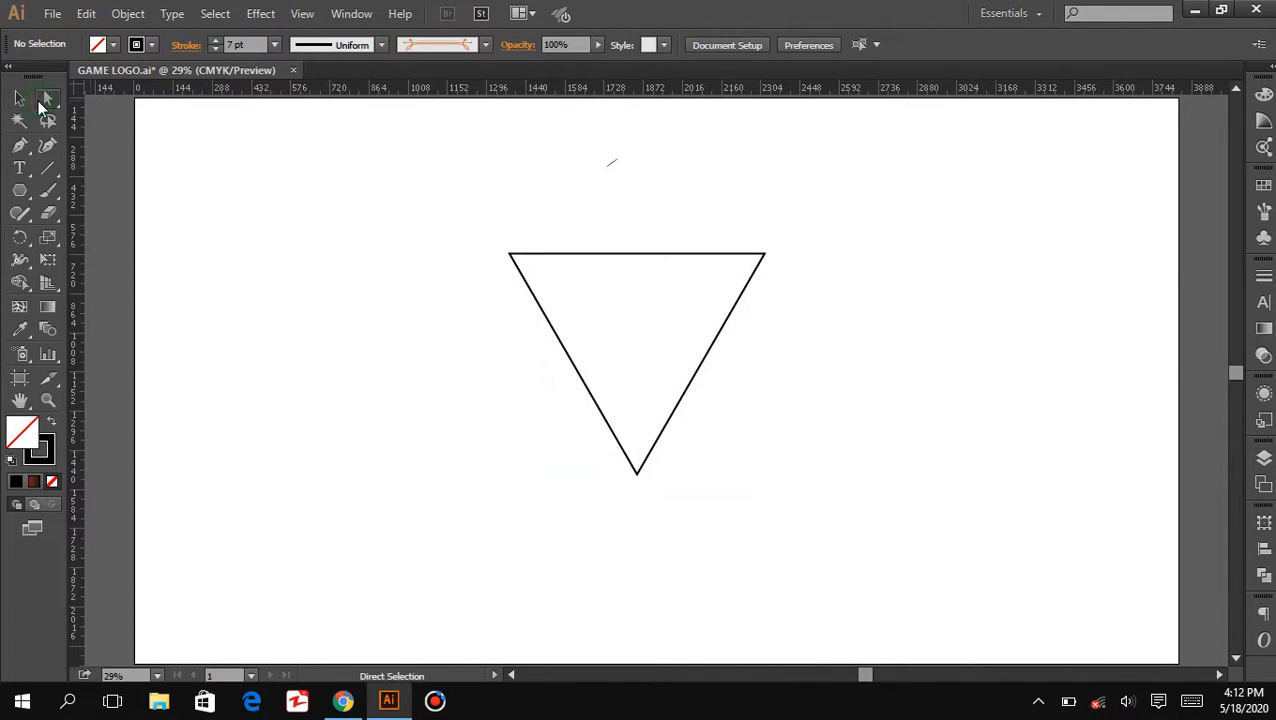
Pull the triangle's lower anchor point straight down to about Y 2998 px to form a long, narrow spike
drag(618, 467, 650, 450)
click(637, 474)
click(637, 475)
mouse_move(646, 545)
mouse_down()
mouse_move(622, 555)
mouse_move(638, 556)
mouse_up()
scroll(615, 620, up, 3)
scroll(770, 537, up, 5)
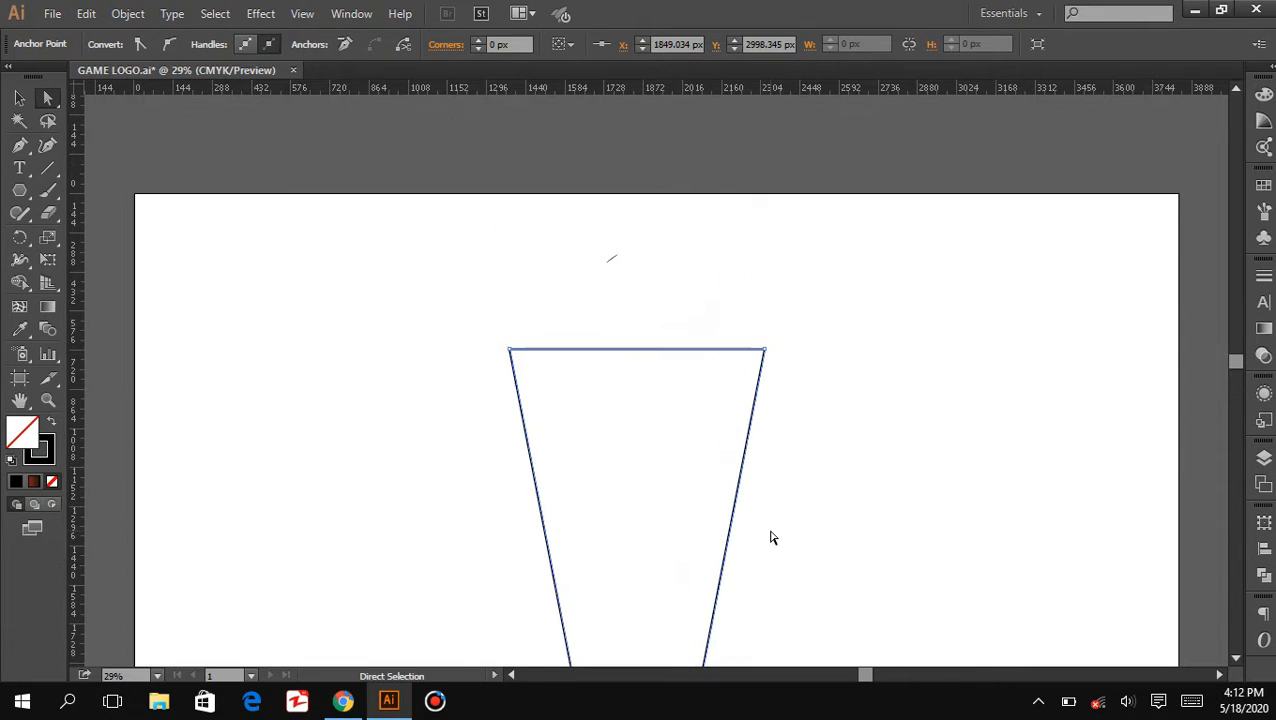
key(ctrl+minus)
key(ctrl+minus)
scroll(770, 537, down, 3)
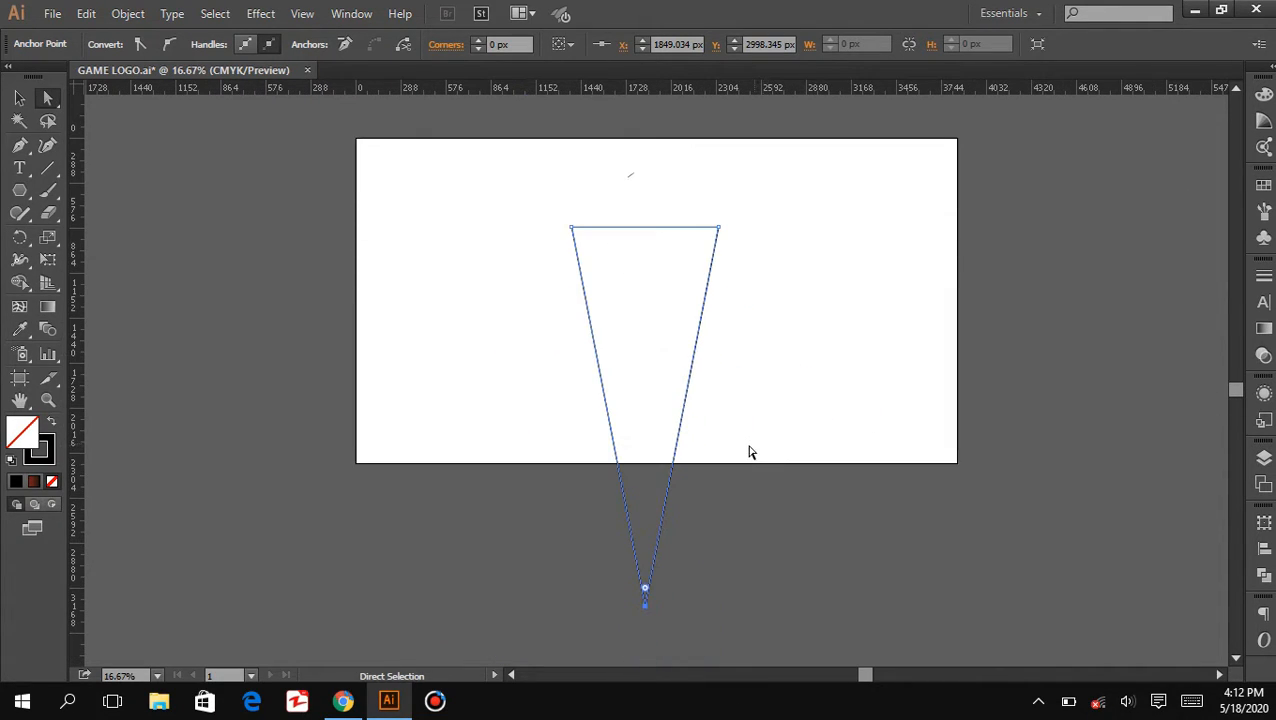
drag(512, 198, 737, 404)
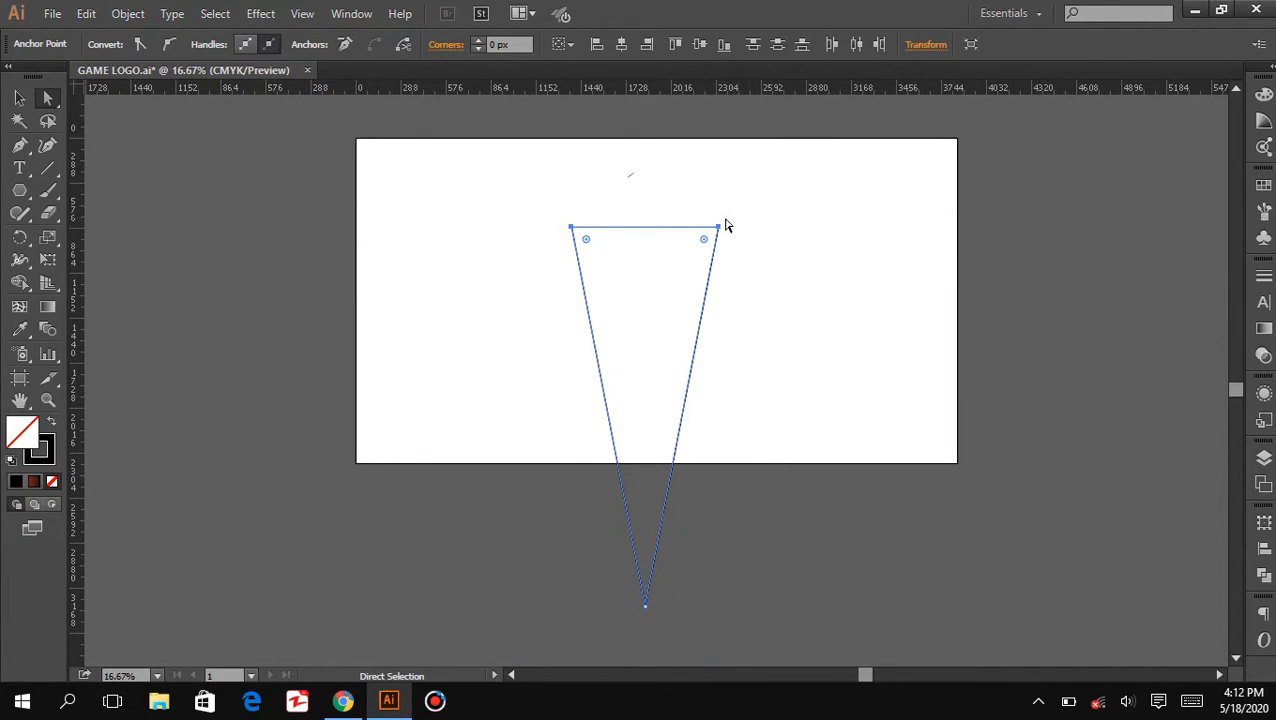
click(447, 228)
Add an anchor point at the middle of the triangle's upper edge with the Pen tool
click(19, 97)
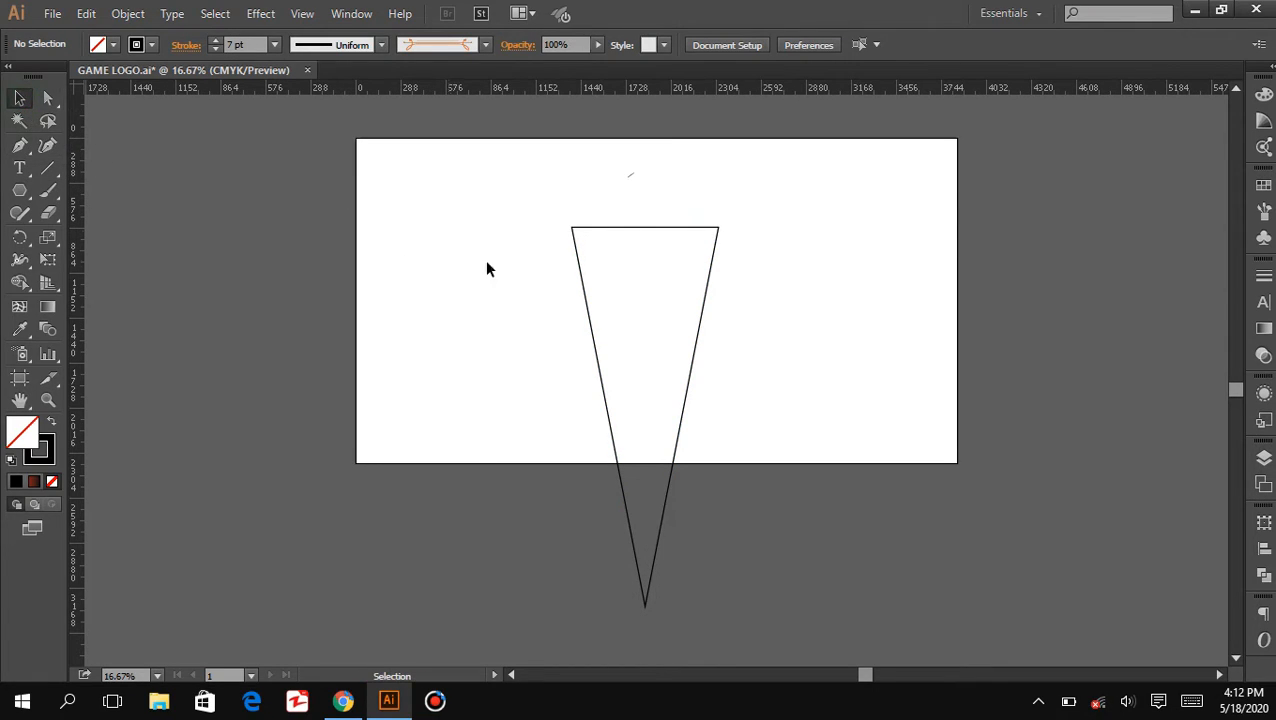
click(577, 248)
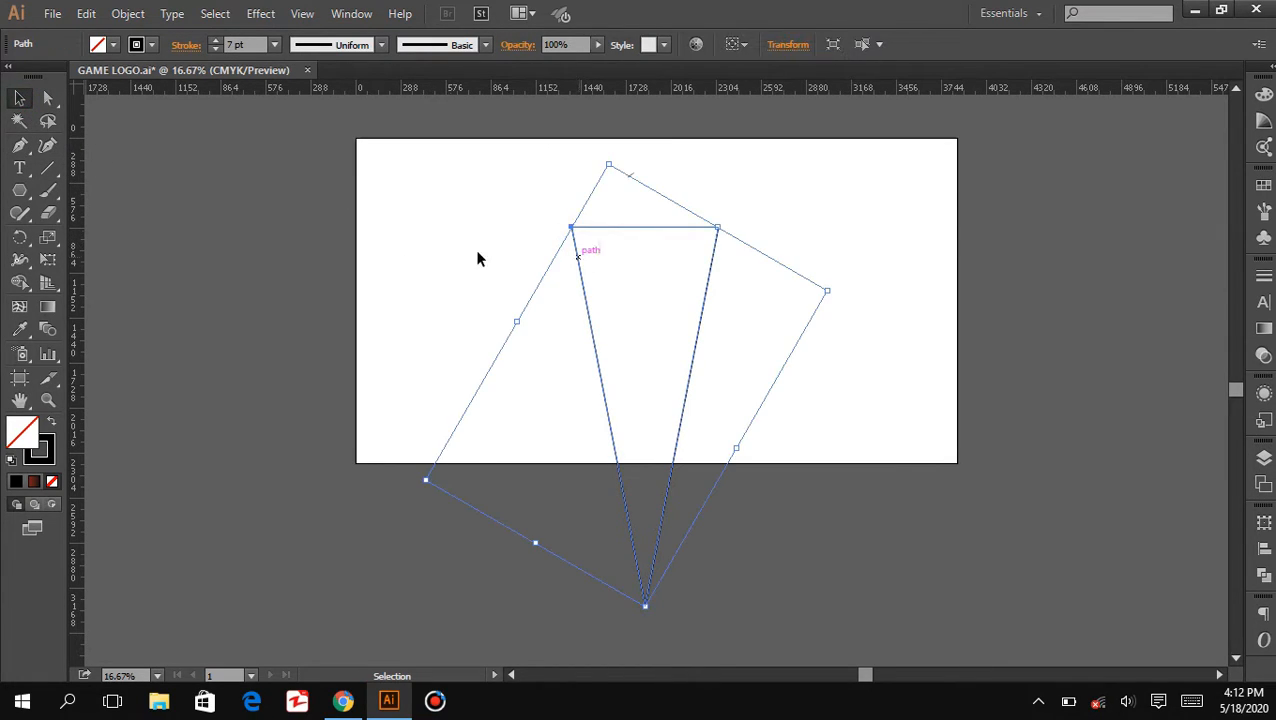
click(19, 146)
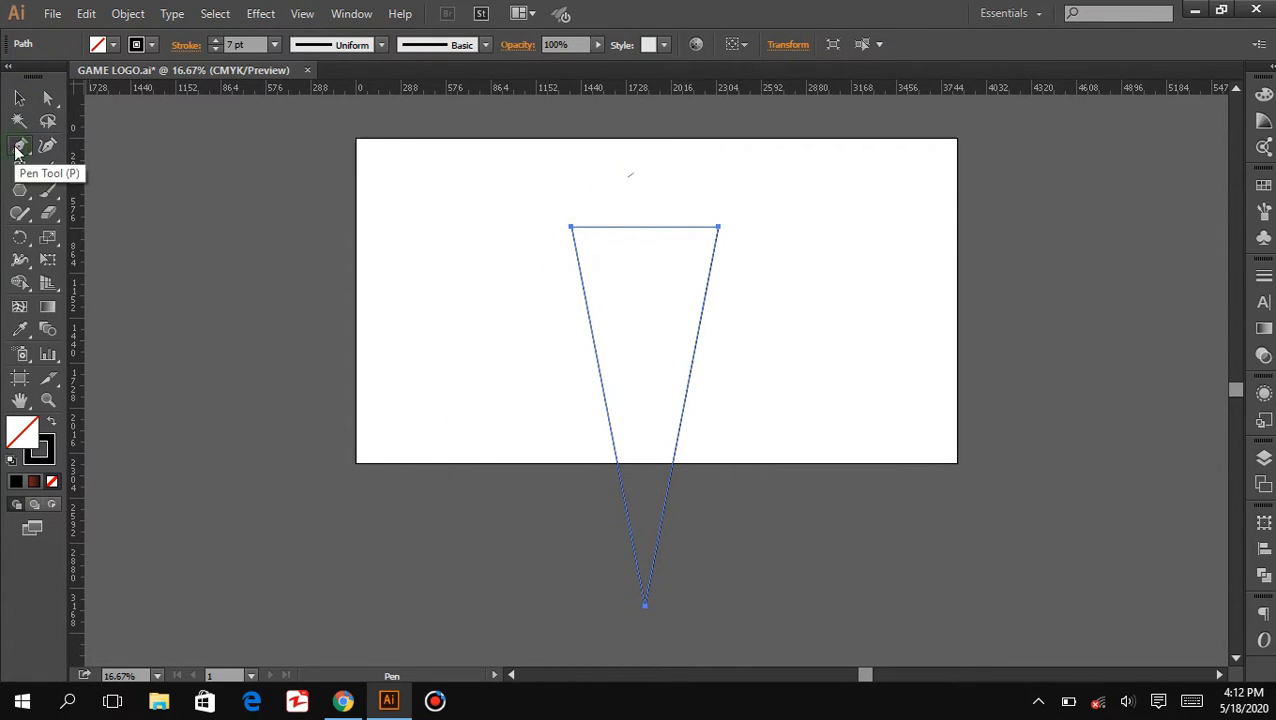
click(645, 227)
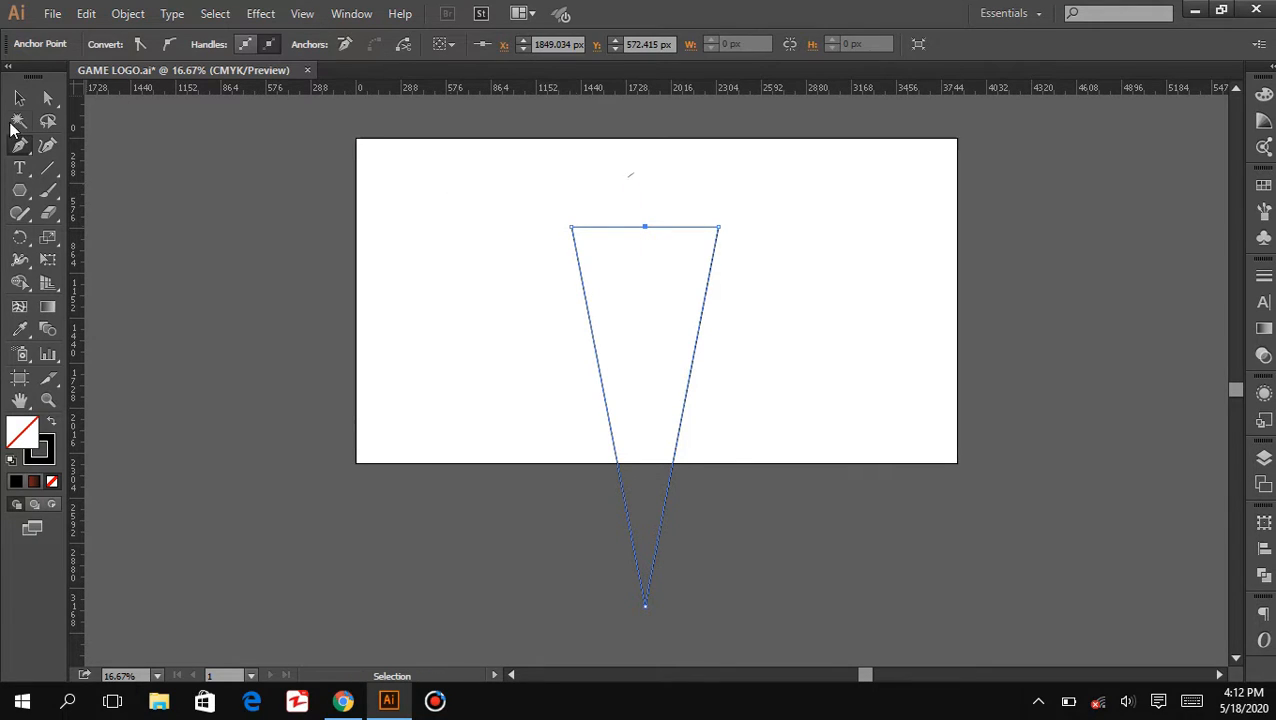
Pull the new middle anchor straight up past the artboard's upper edge to form a pointed kite shape
click(19, 97)
click(47, 97)
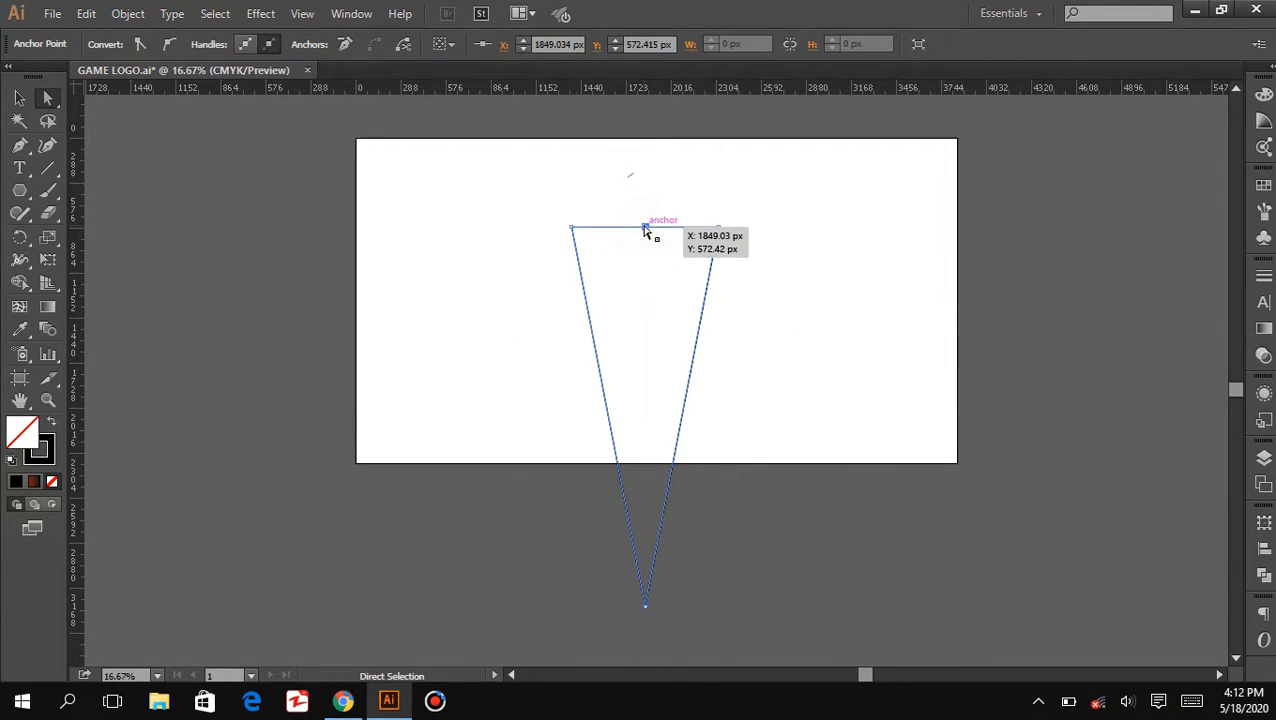
click(643, 217)
click(647, 229)
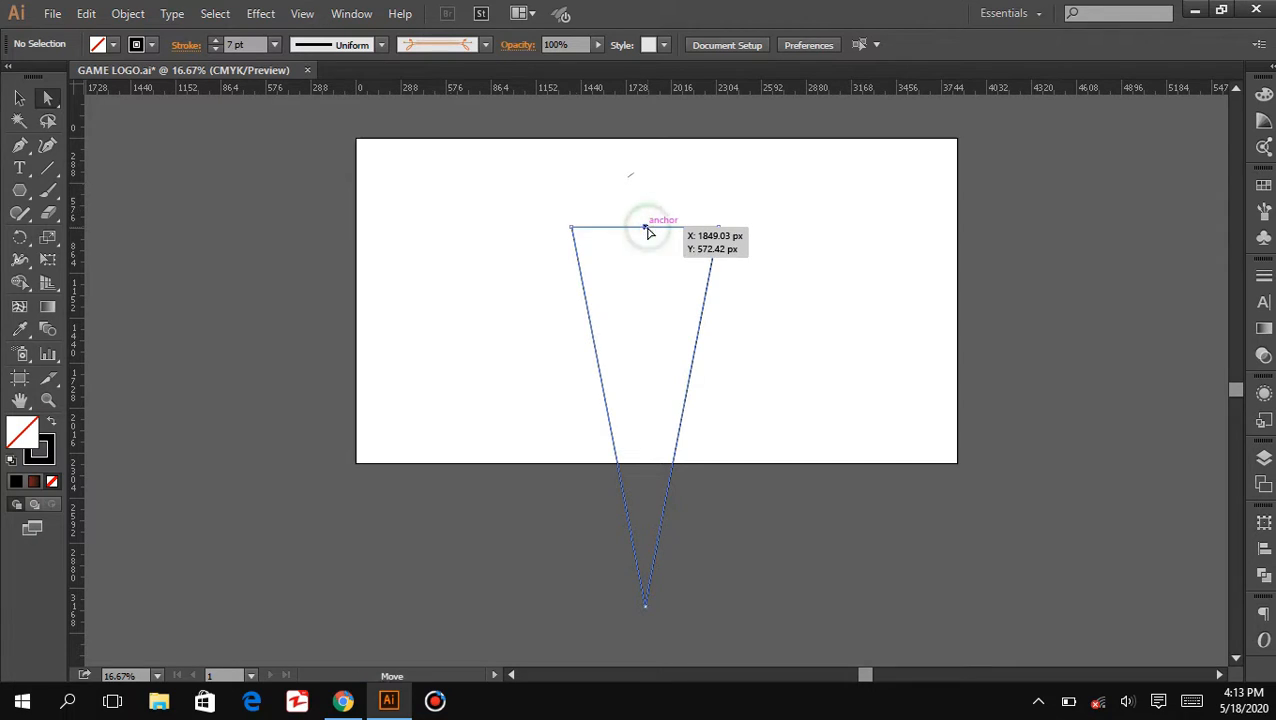
drag(647, 232, 645, 137)
scroll(814, 356, up, 2)
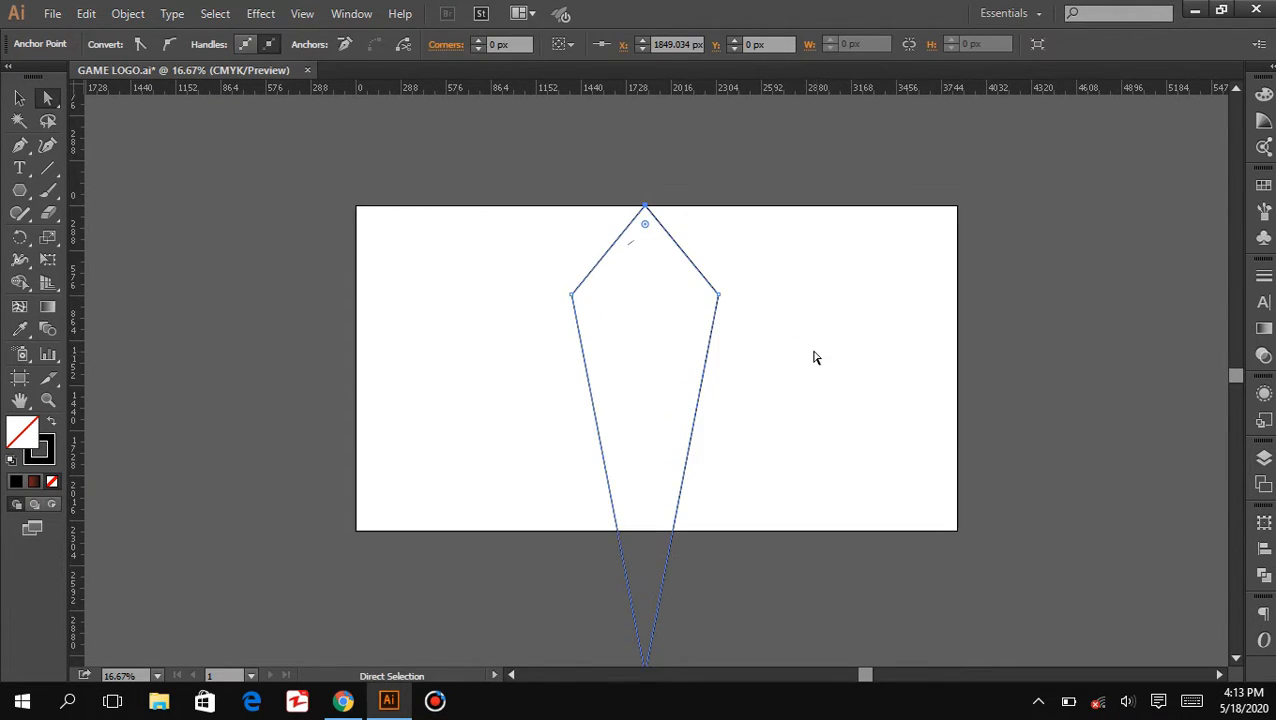
scroll(646, 279, up, 2)
shift+click(645, 274)
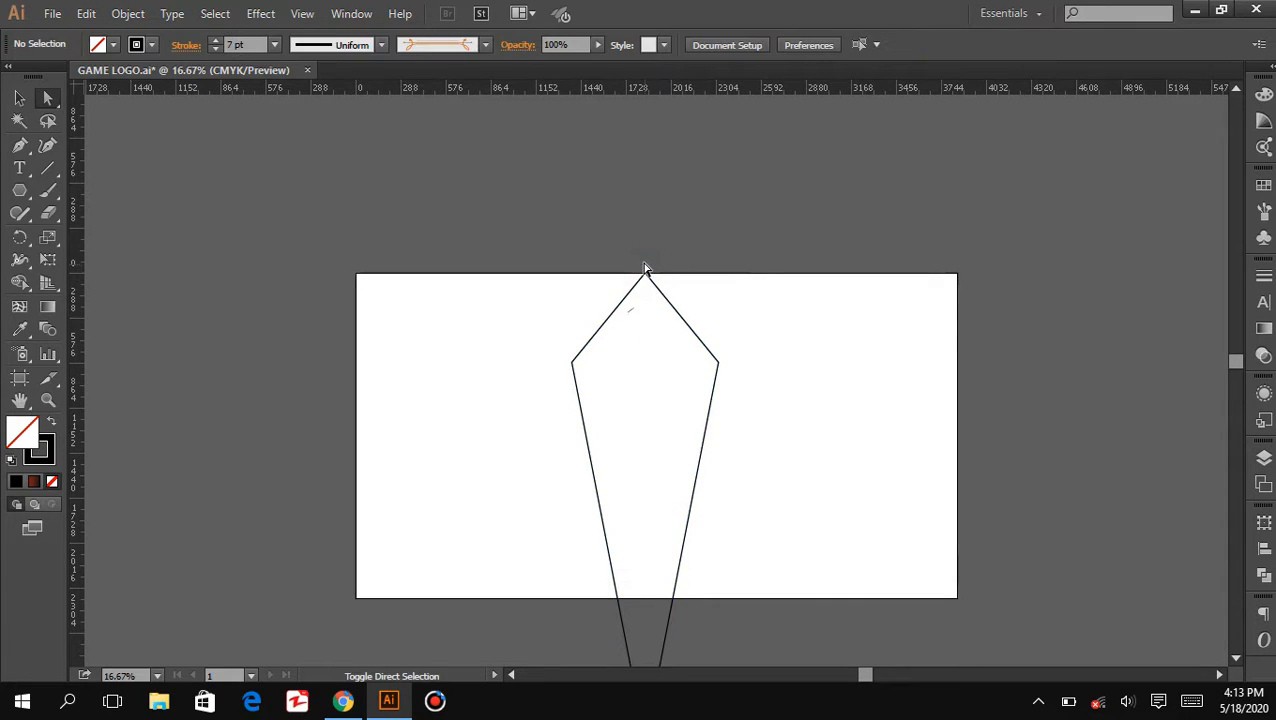
drag(645, 274, 646, 236)
click(398, 238)
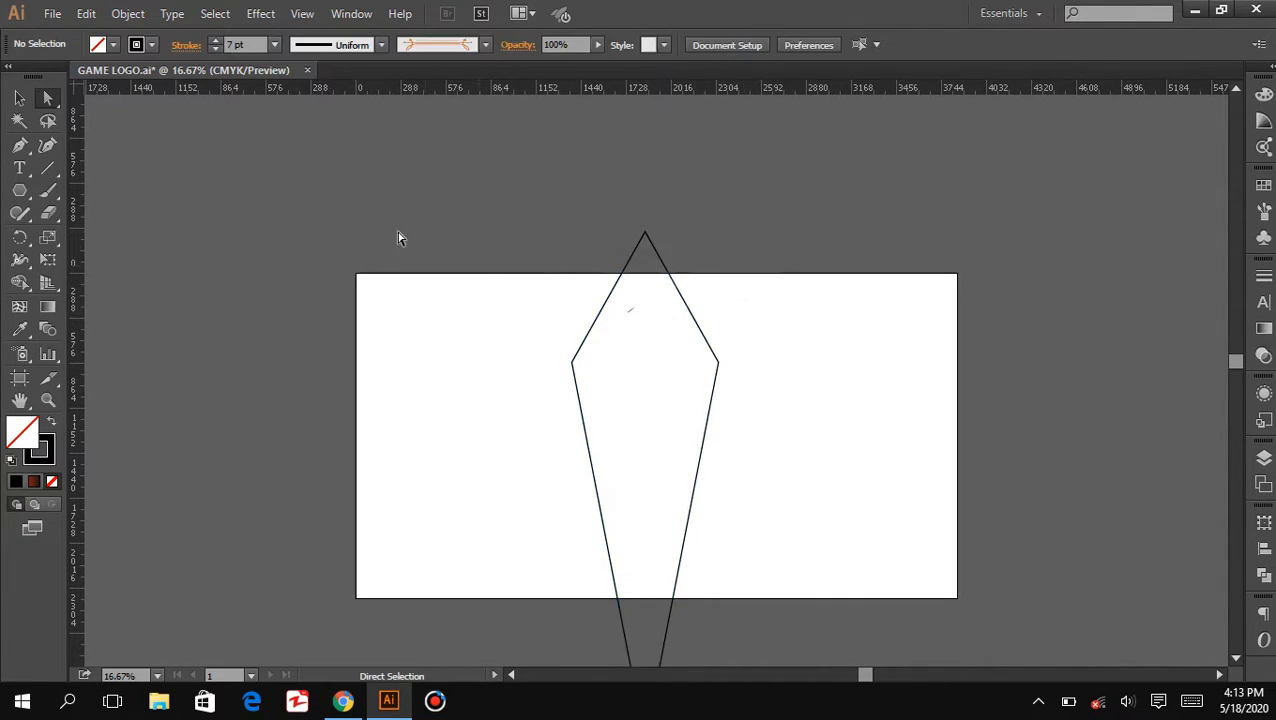
Scale the kite proportionally and reposition it so it fills most of the artboard's height near the middle
click(18, 97)
click(596, 477)
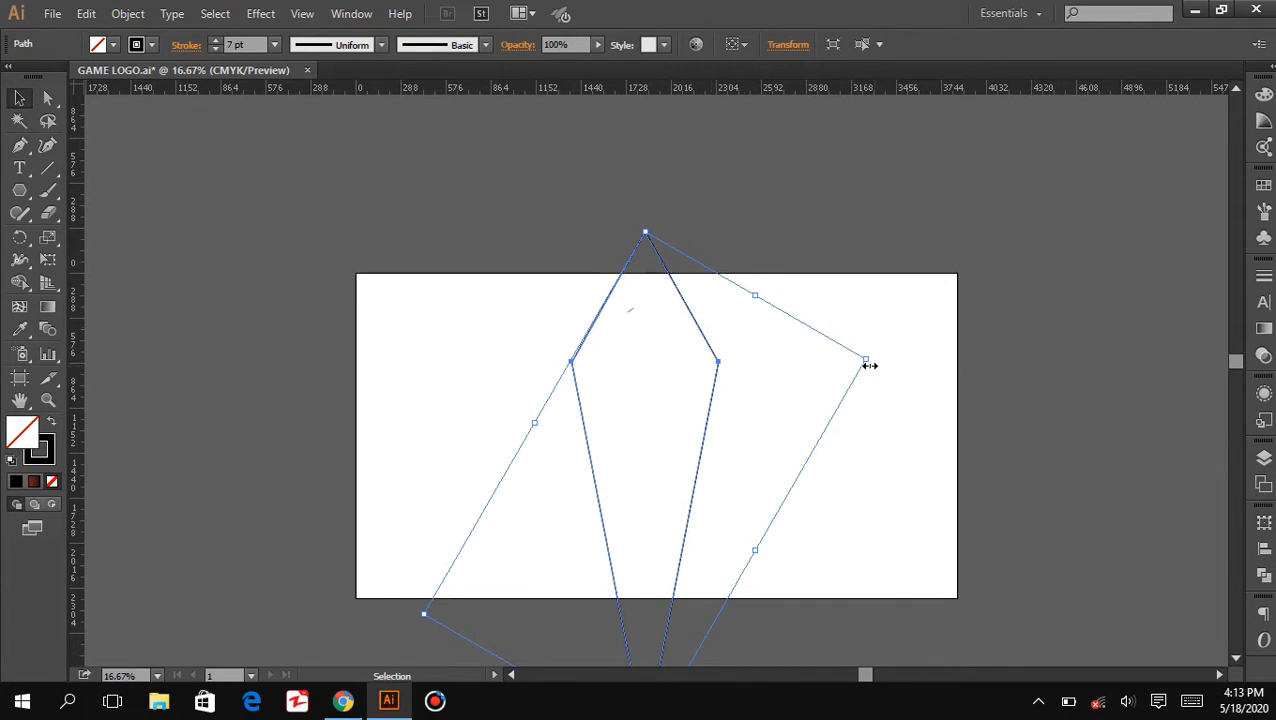
drag(868, 362, 755, 470)
key(a)
key(ctrl+0)
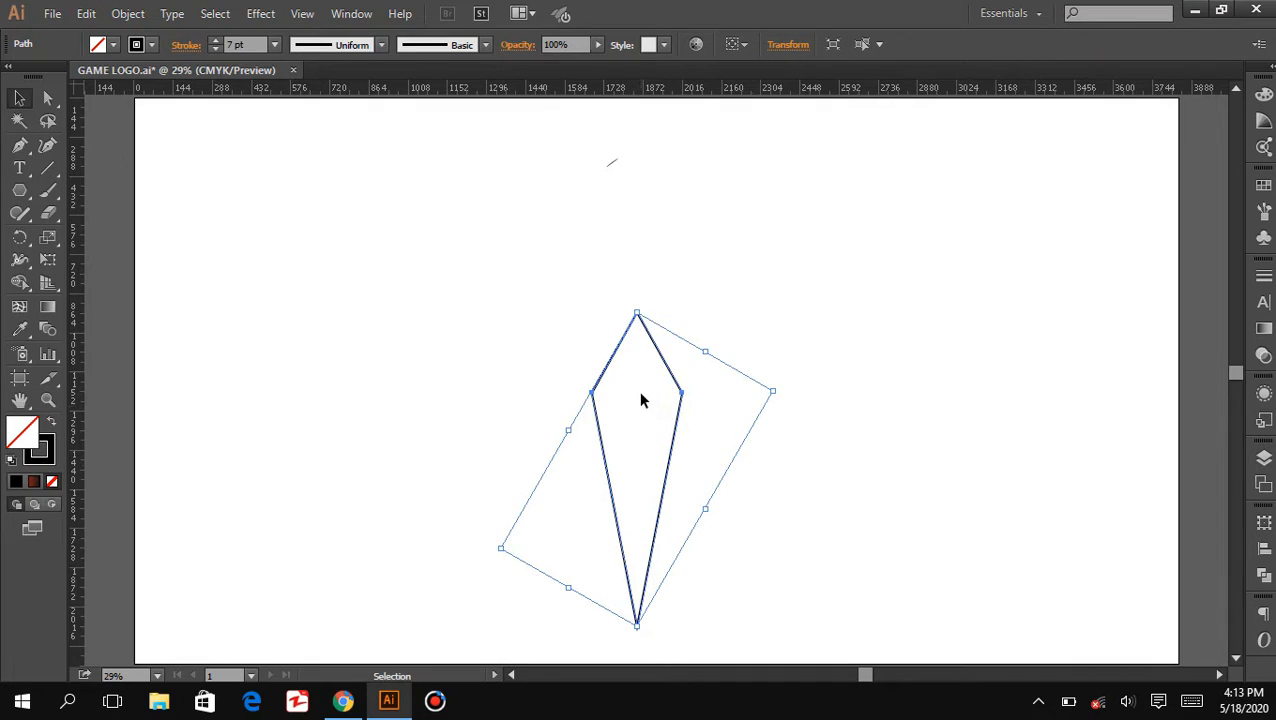
drag(632, 333, 638, 271)
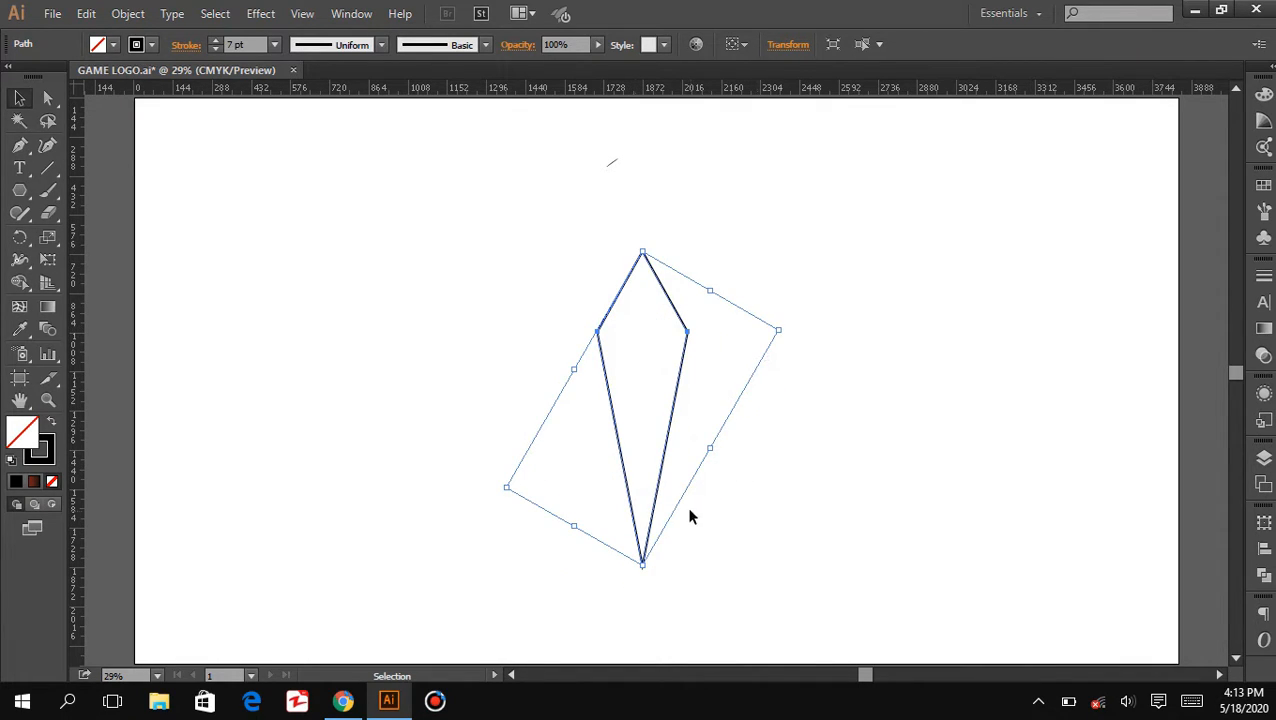
drag(773, 332, 971, 402)
click(828, 440)
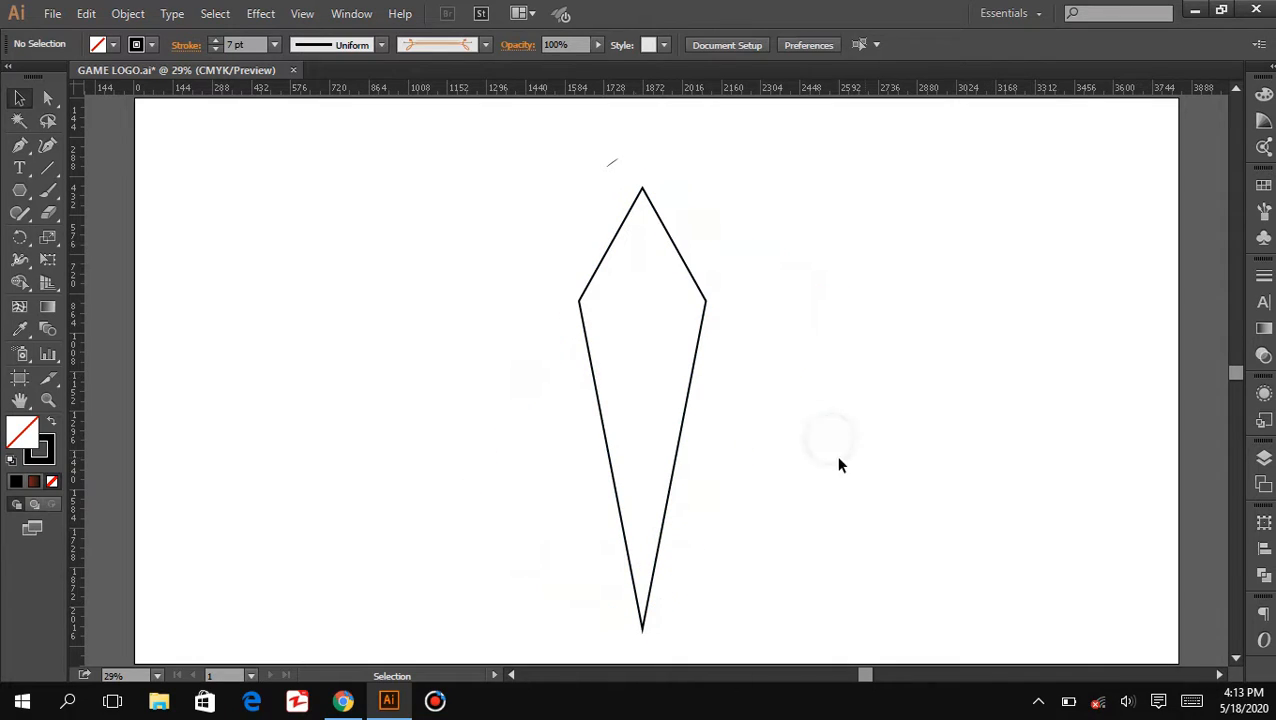
Swap the kite's fill and stroke so it has a solid black fill and no stroke
click(56, 423)
drag(504, 268, 743, 464)
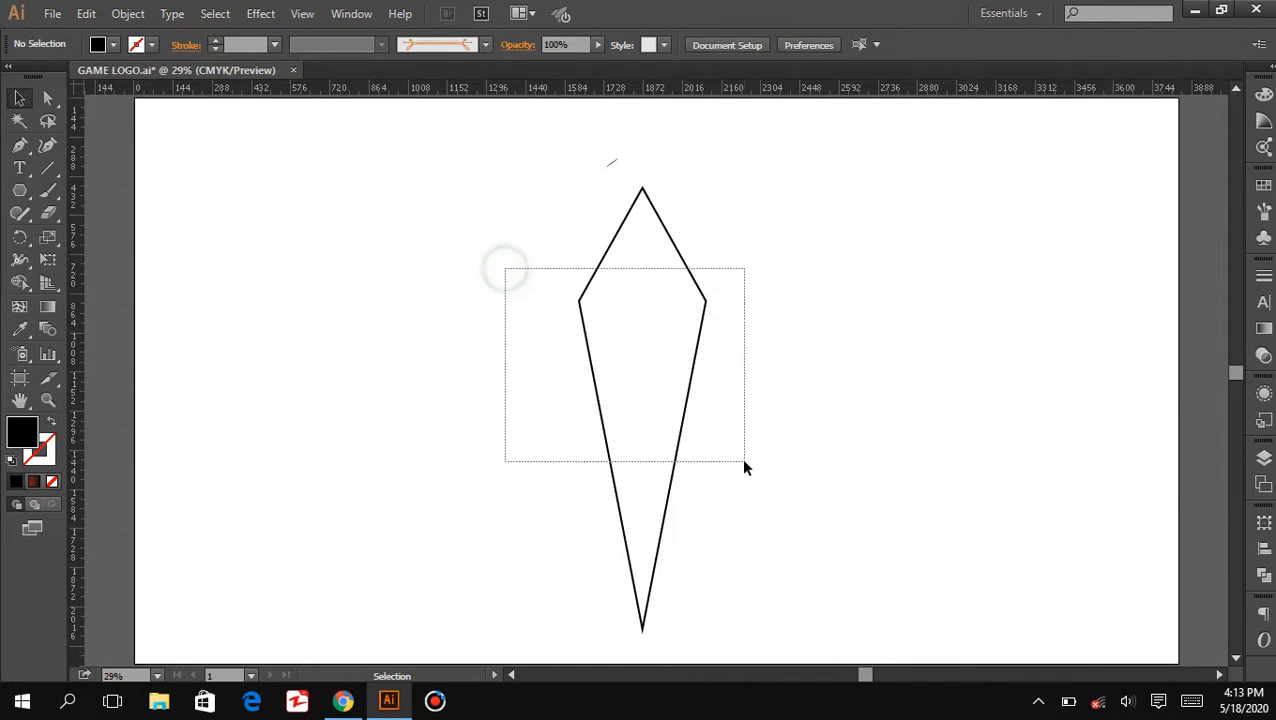
click(55, 424)
click(258, 360)
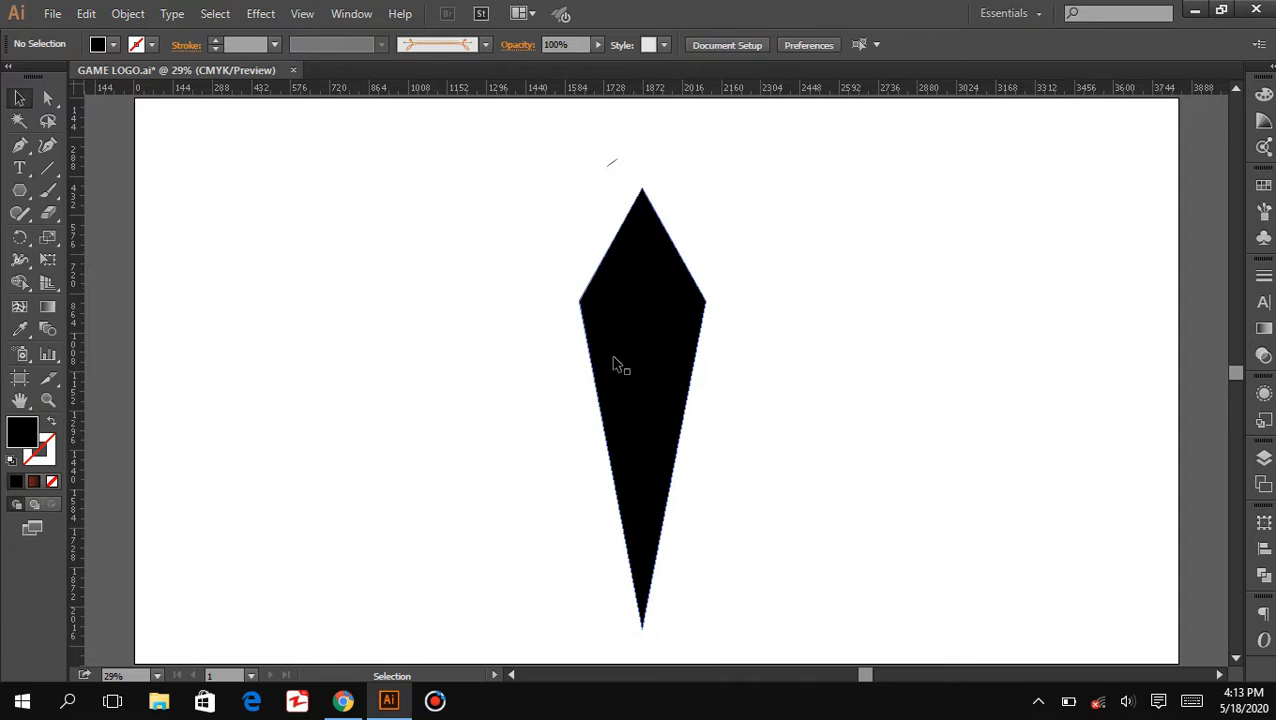
Copy the black kite, paste it in front, and fill the copy with white
click(625, 368)
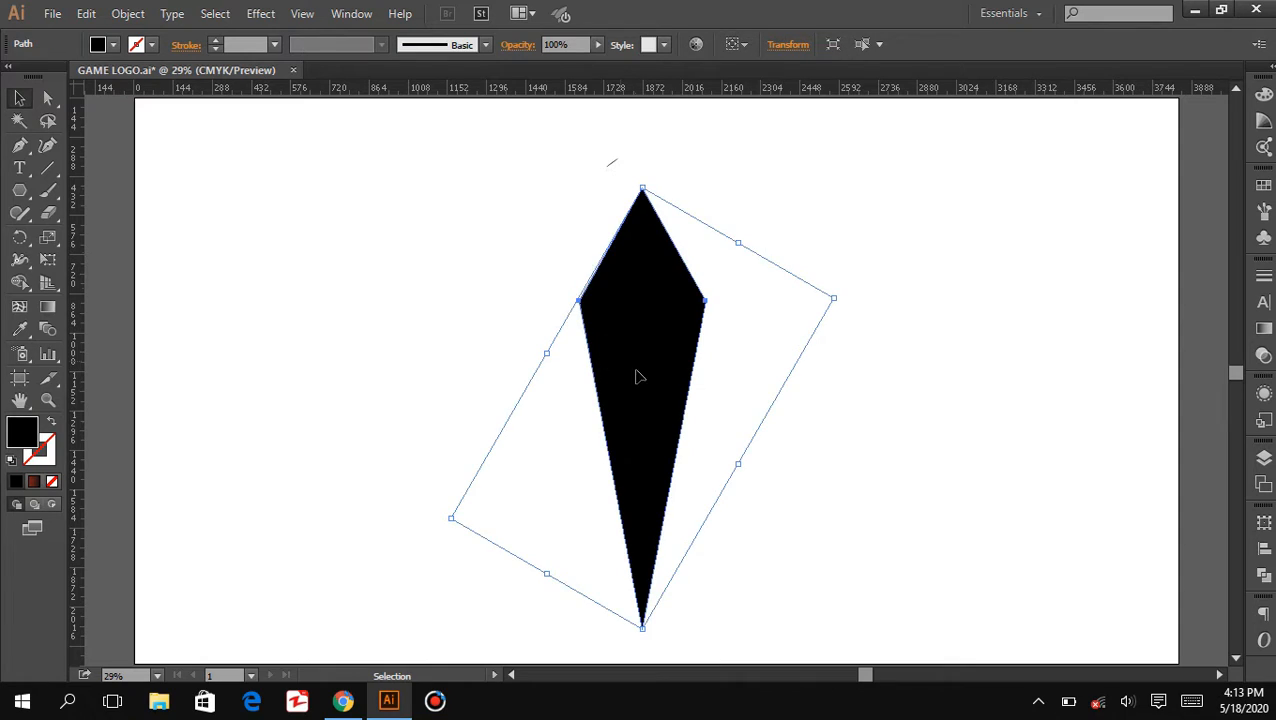
click(88, 14)
click(112, 103)
click(88, 14)
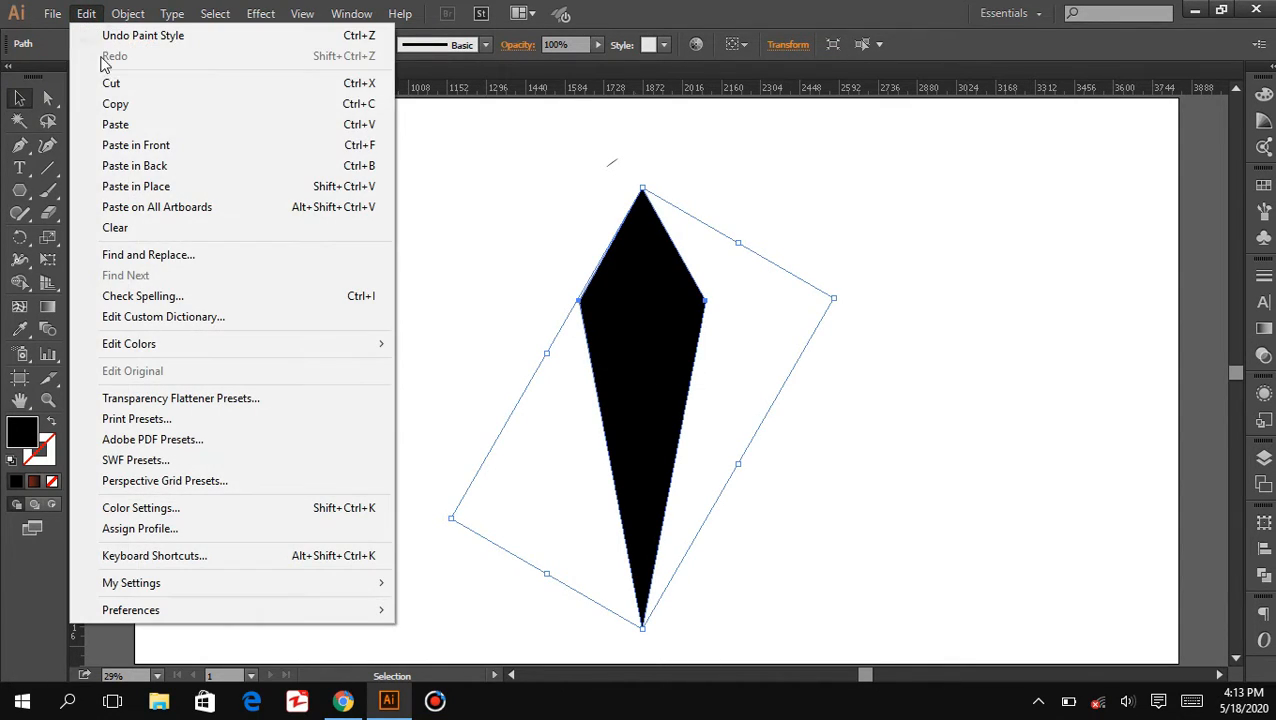
click(140, 145)
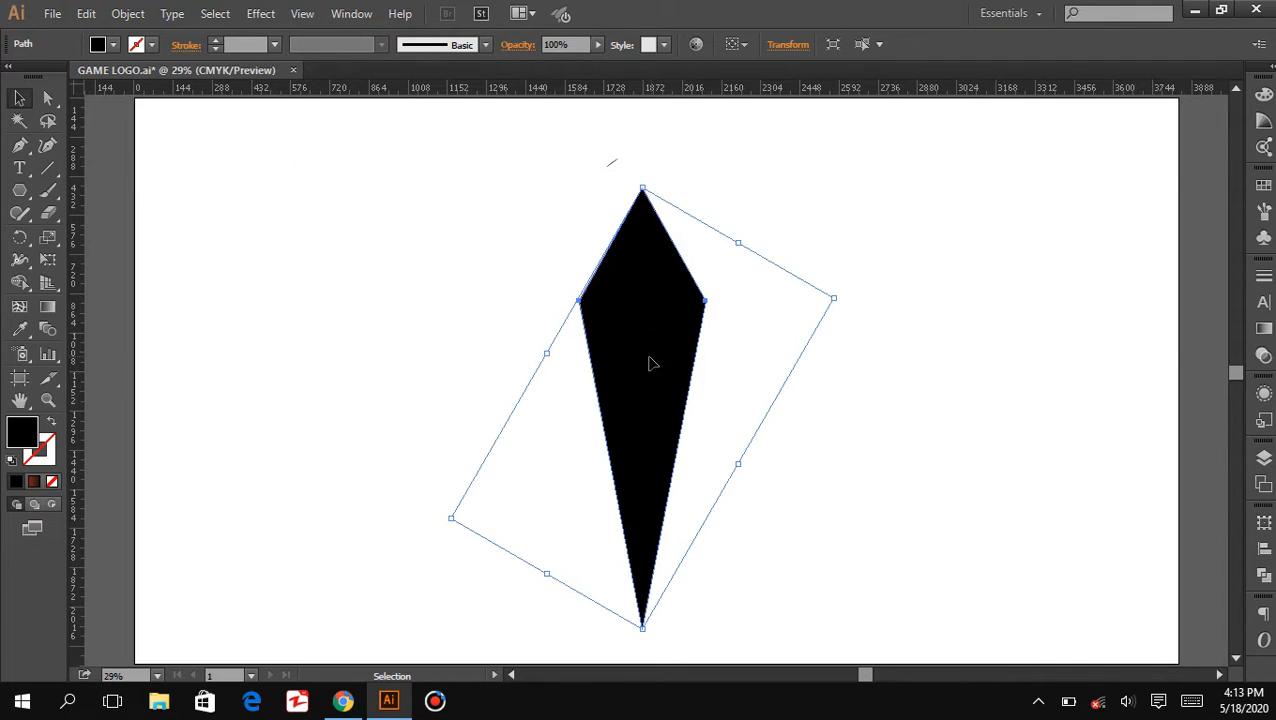
double_click(28, 434)
drag(664, 270, 645, 216)
click(1089, 224)
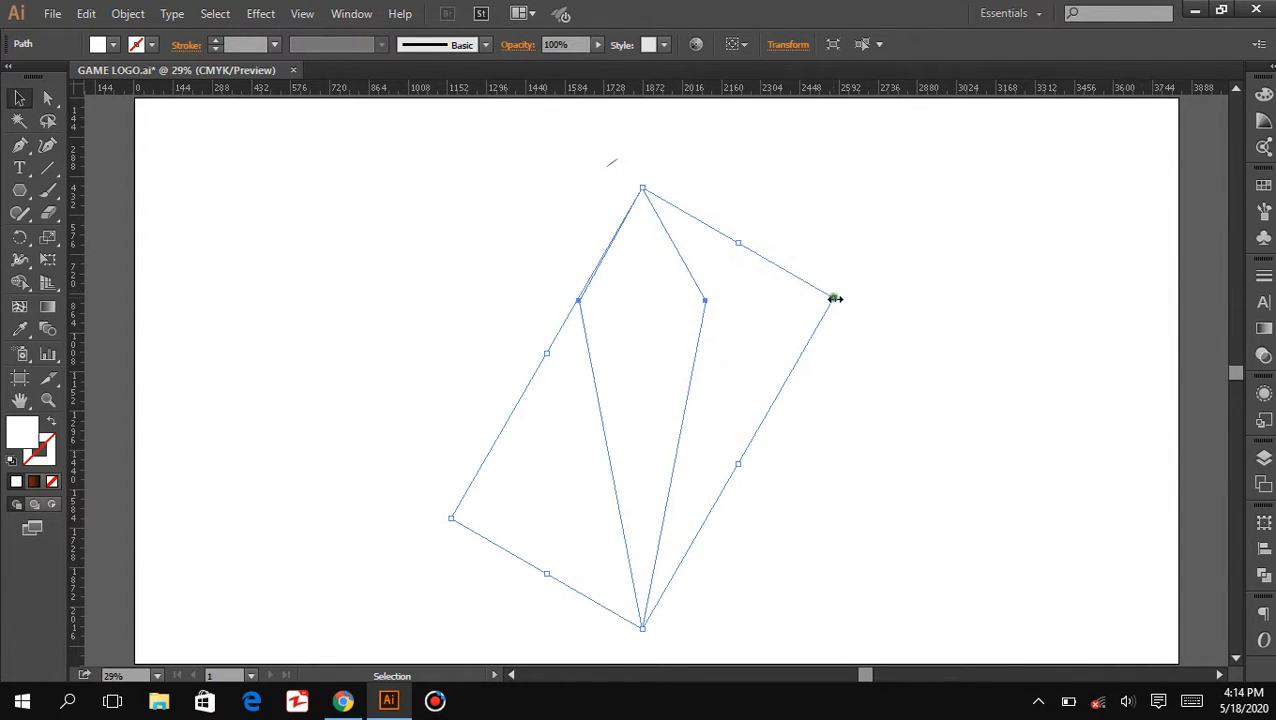
Scale down the white kite inside the black one, shift it slightly up, and align the two centrally
drag(835, 298, 766, 337)
drag(650, 366, 649, 333)
click(775, 441)
drag(507, 242, 830, 425)
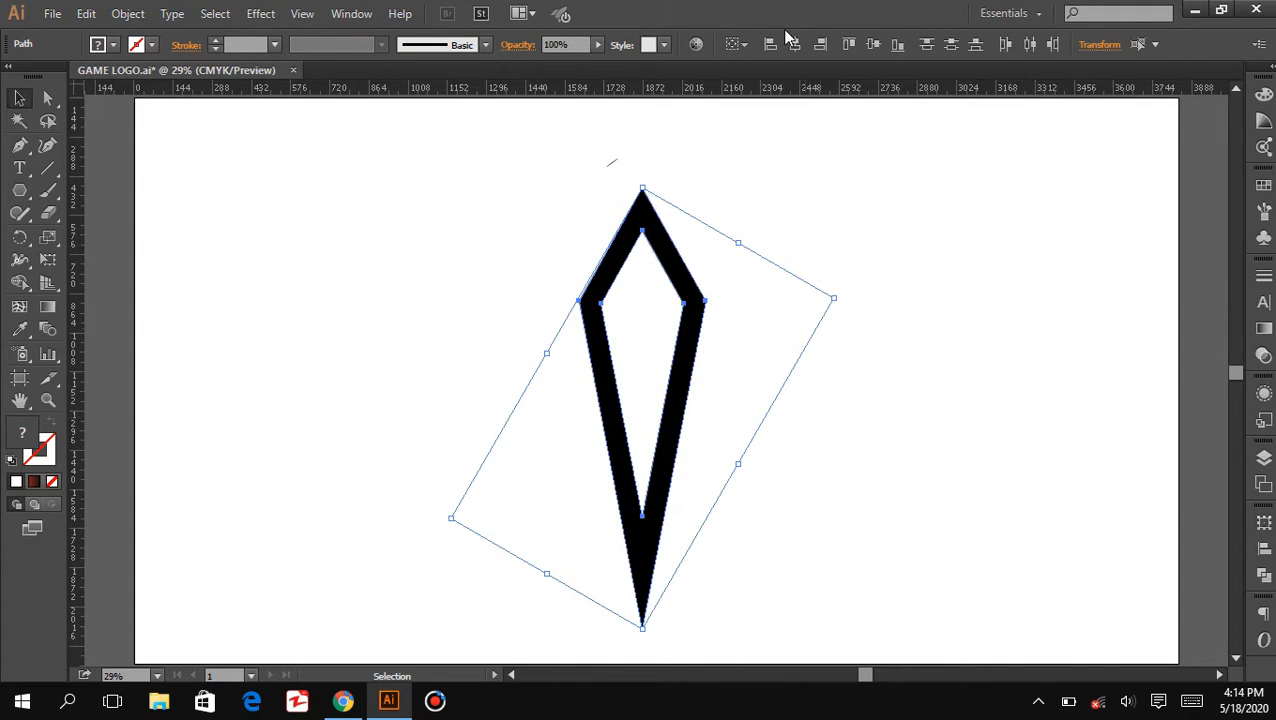
click(897, 279)
Copy the white kite, paste it in front, and scale the copy down proportionally about its centre
click(661, 336)
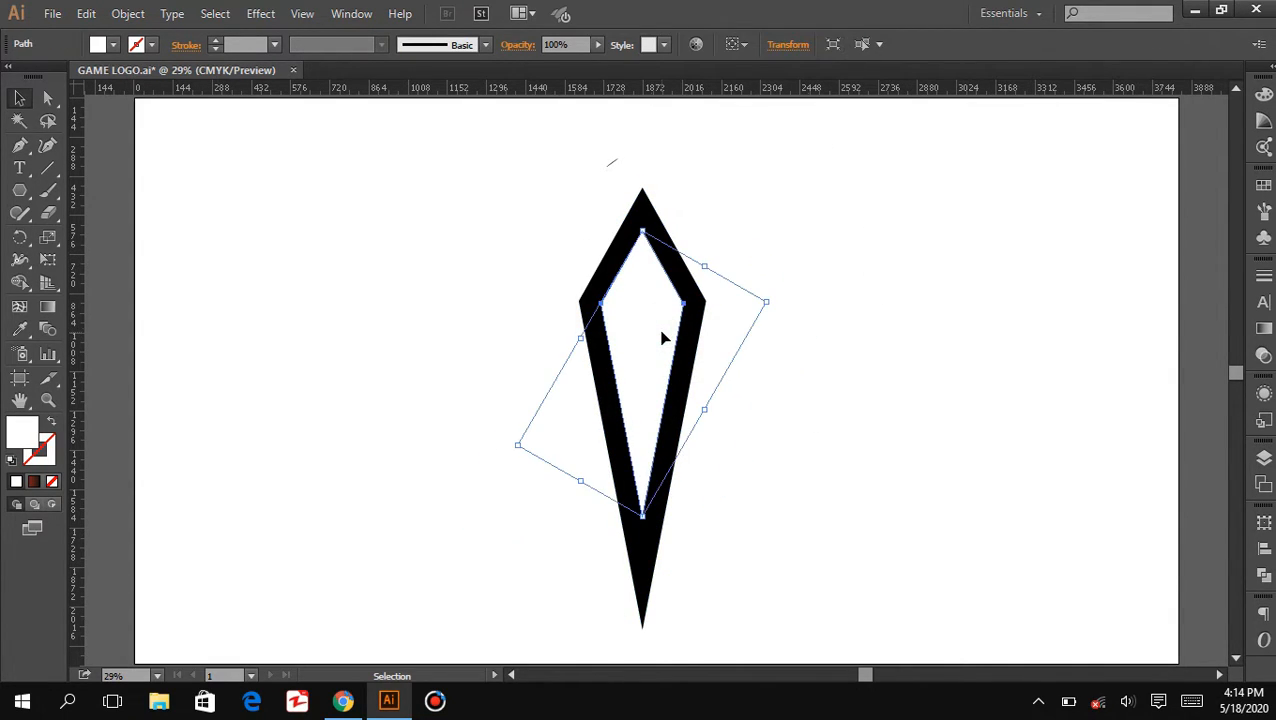
click(86, 13)
click(86, 13)
click(86, 13)
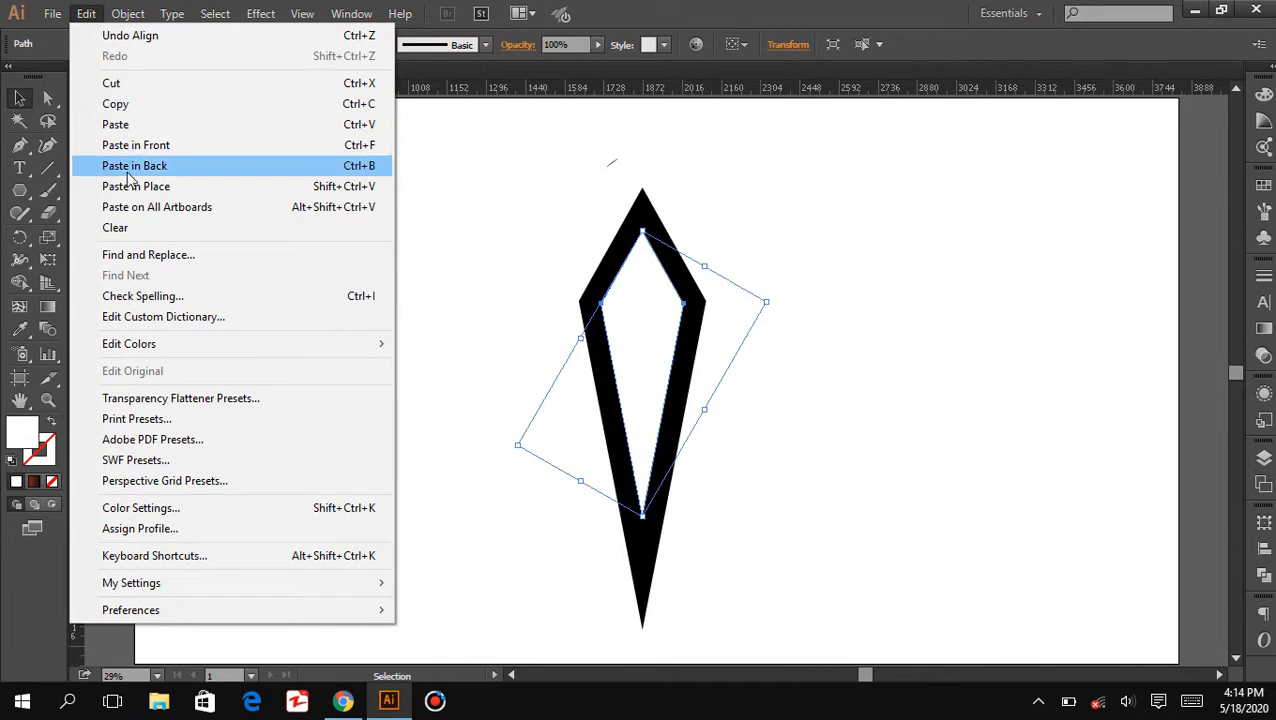
click(175, 146)
drag(766, 301, 737, 314)
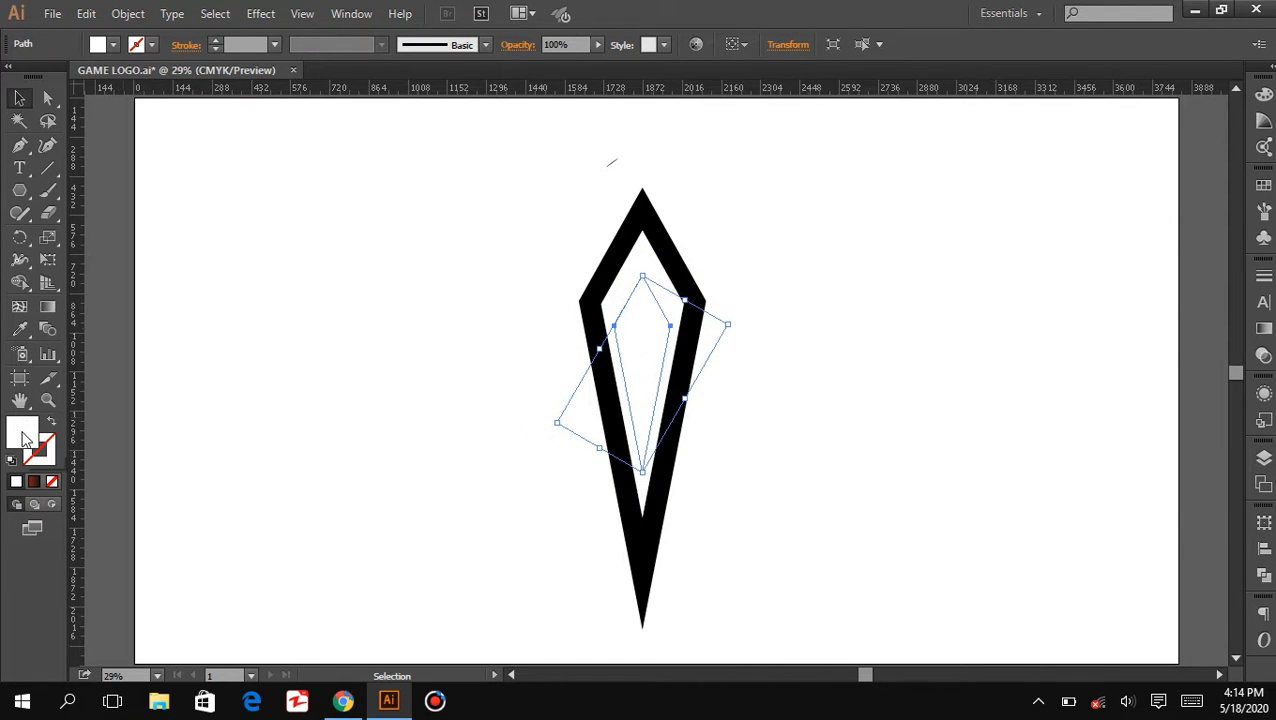
Fill the smallest kite with black sampled from the outer kite and move it slightly up inside the white one
click(19, 329)
key(ctrl+z)
click(624, 249)
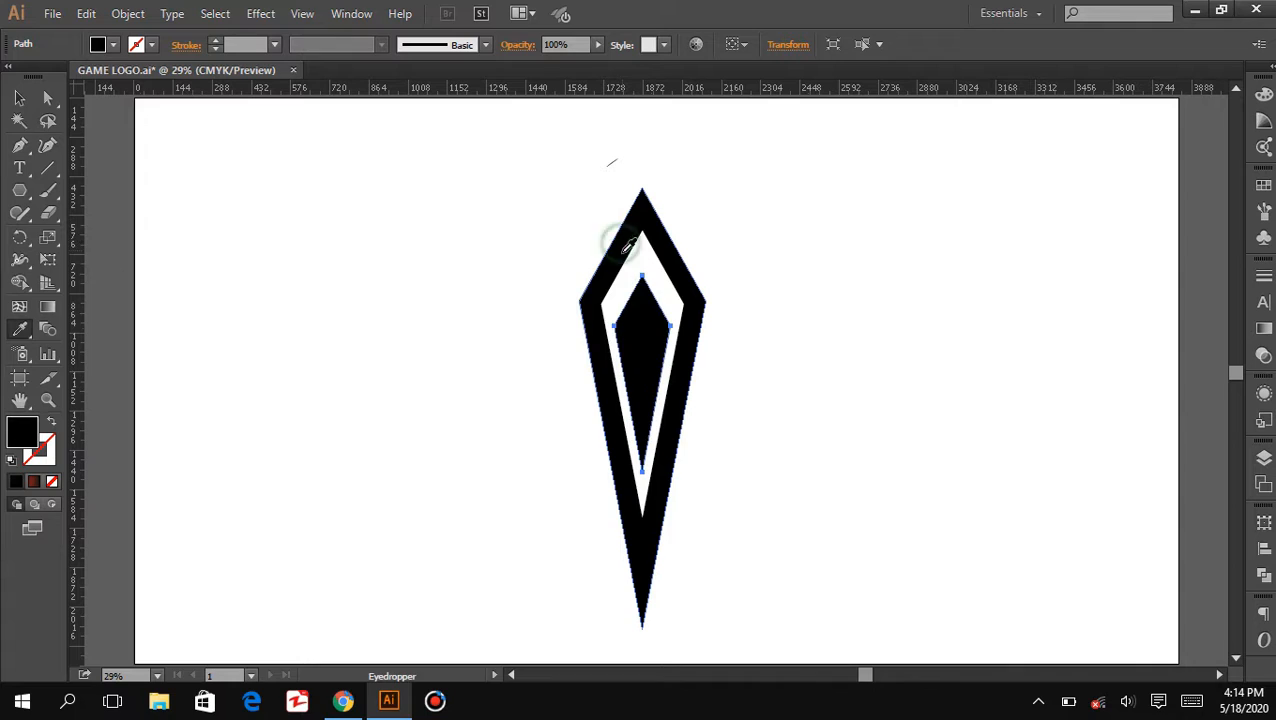
key(v)
drag(642, 345, 641, 329)
click(801, 438)
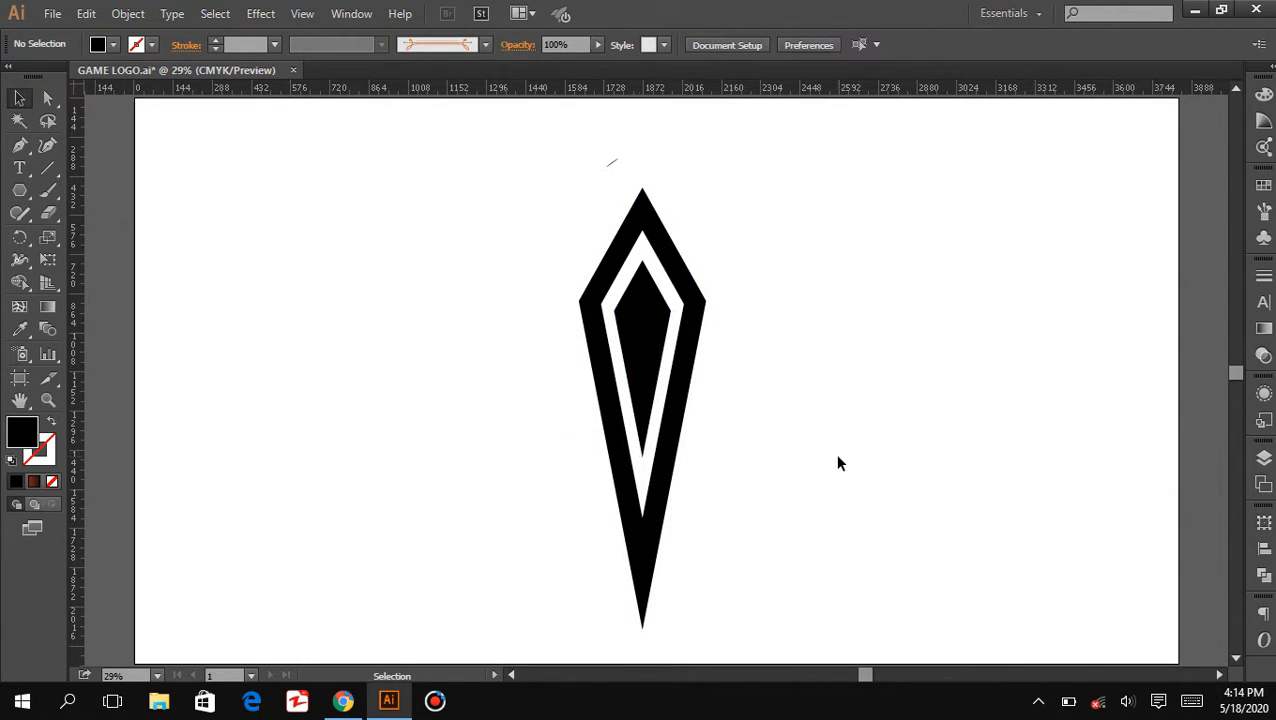
Move the three nested kite shapes together to the empty area near the artboard's right edge
drag(527, 212, 752, 458)
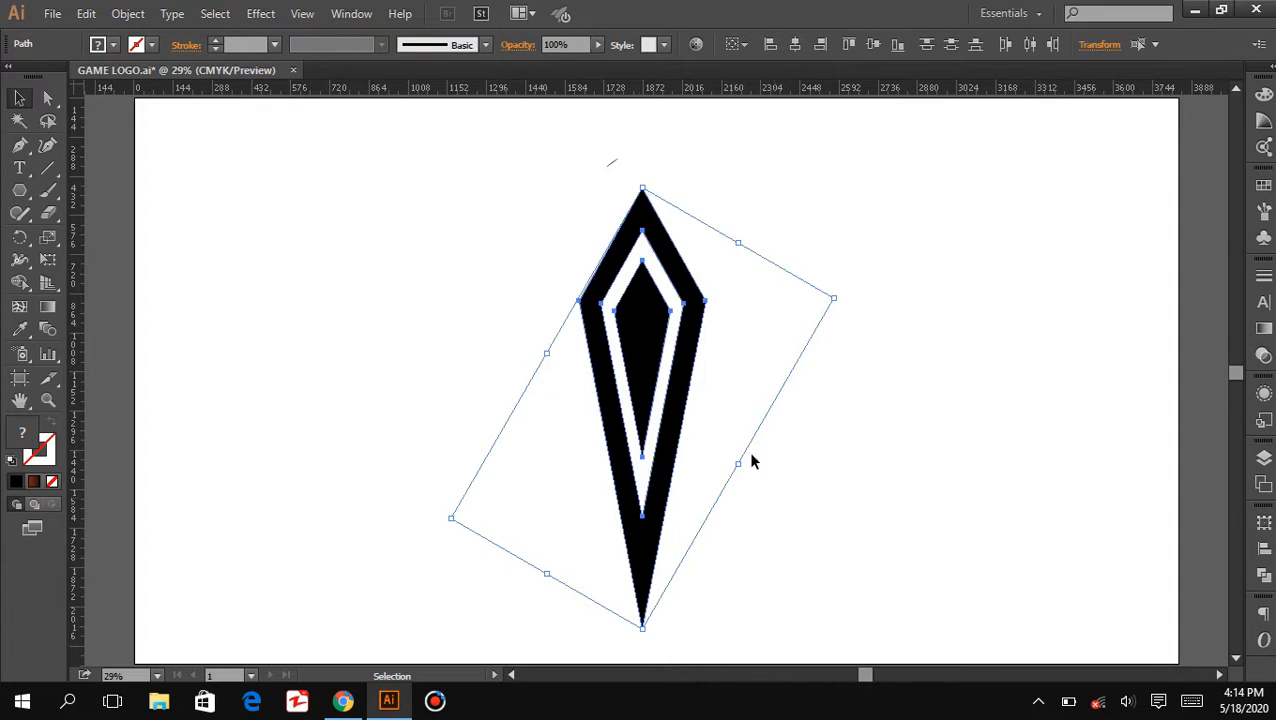
drag(646, 333, 968, 312)
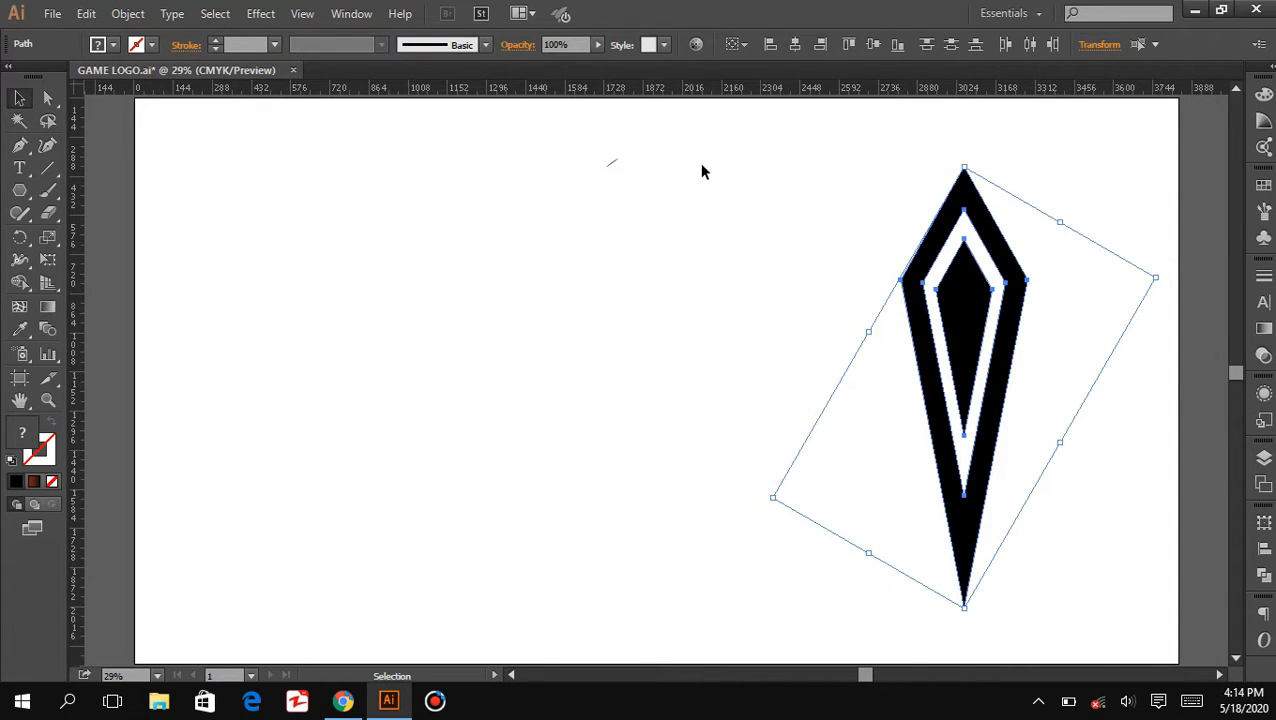
click(703, 203)
Draw a black circle about 1448 px in diameter on the left half of the artboard
drag(19, 190, 80, 233)
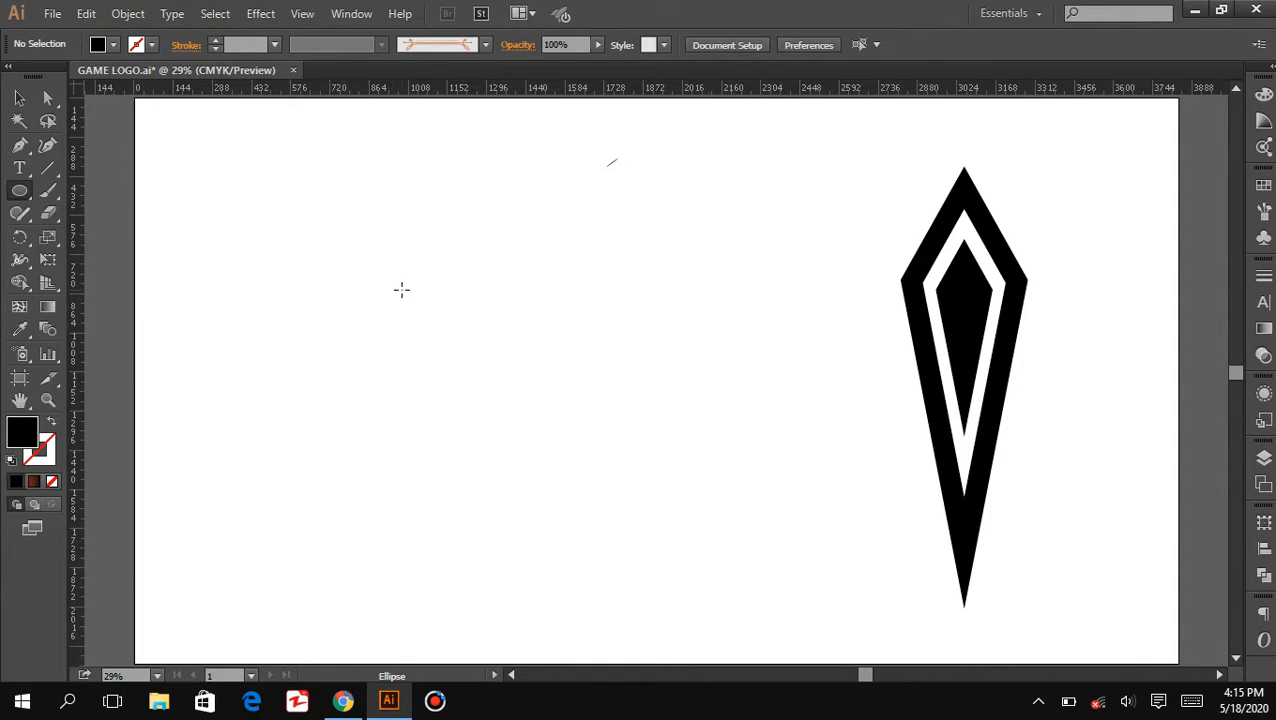
drag(403, 289, 583, 486)
drag(404, 290, 433, 373)
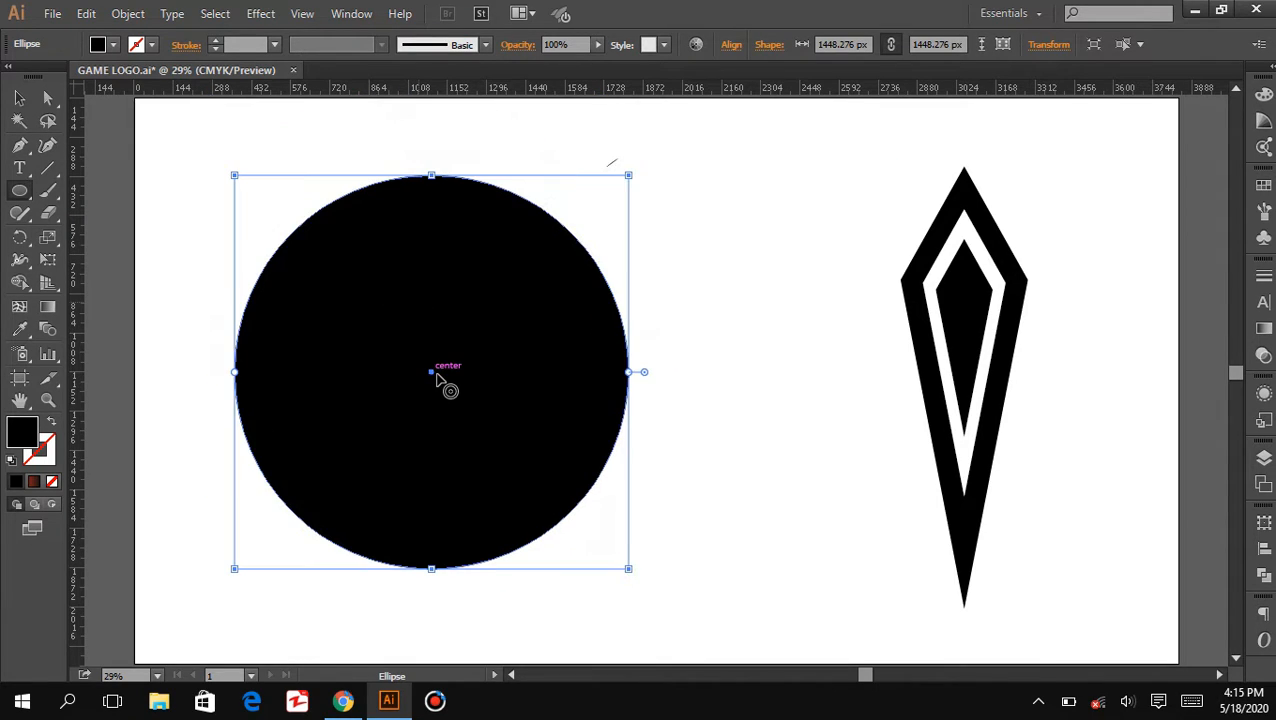
Copy the black circle, paste it in front, and fill the copy with white (FFFFFF)
click(94, 17)
click(118, 106)
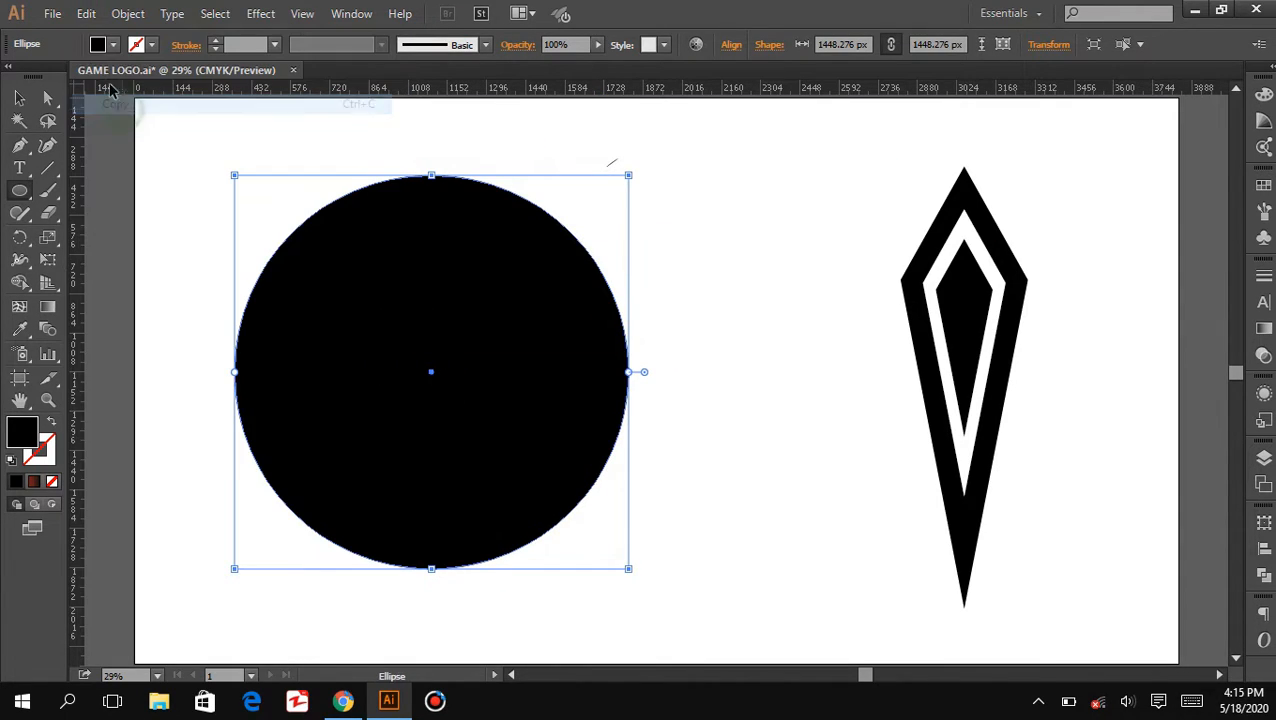
click(90, 17)
click(136, 145)
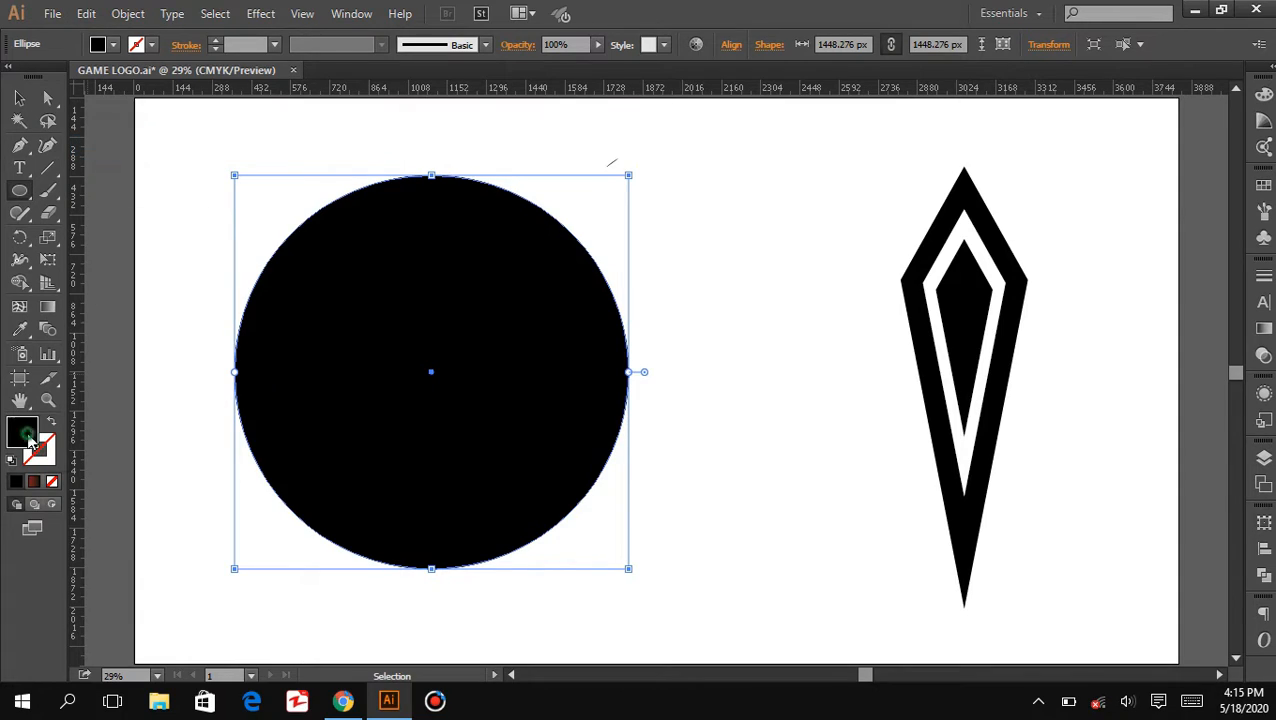
double_click(27, 436)
text(ffffff)
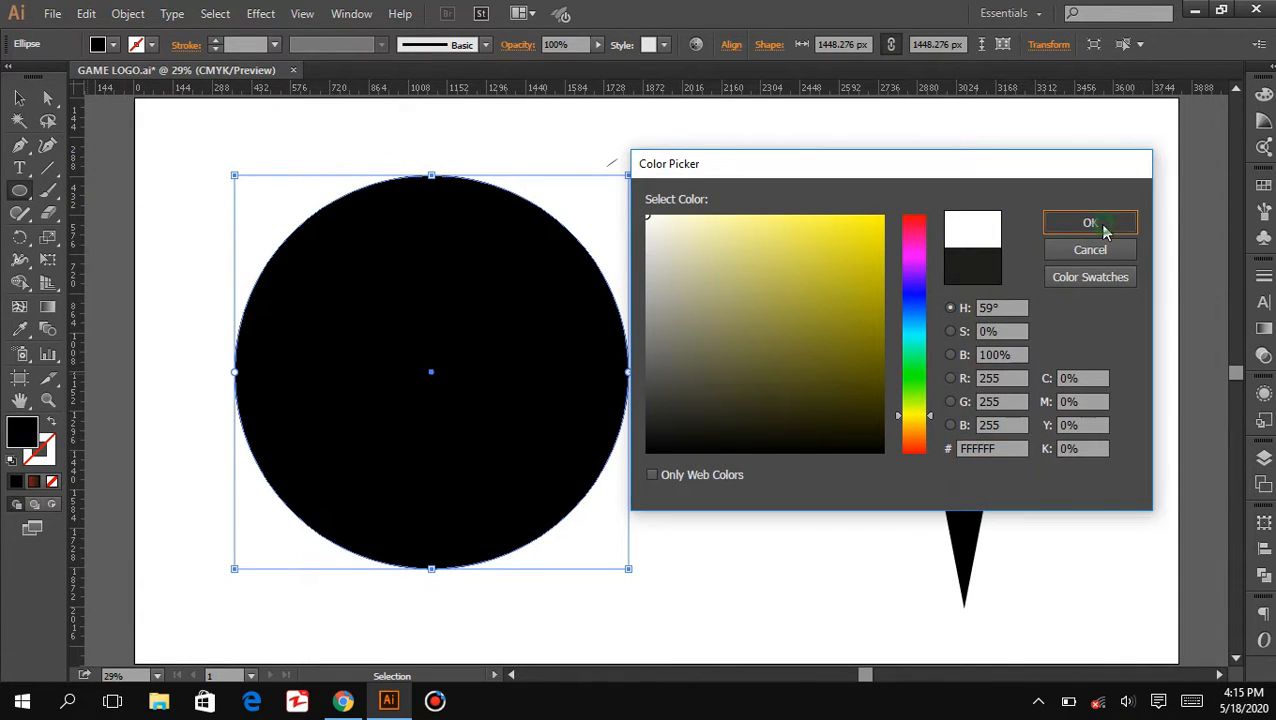
click(1090, 222)
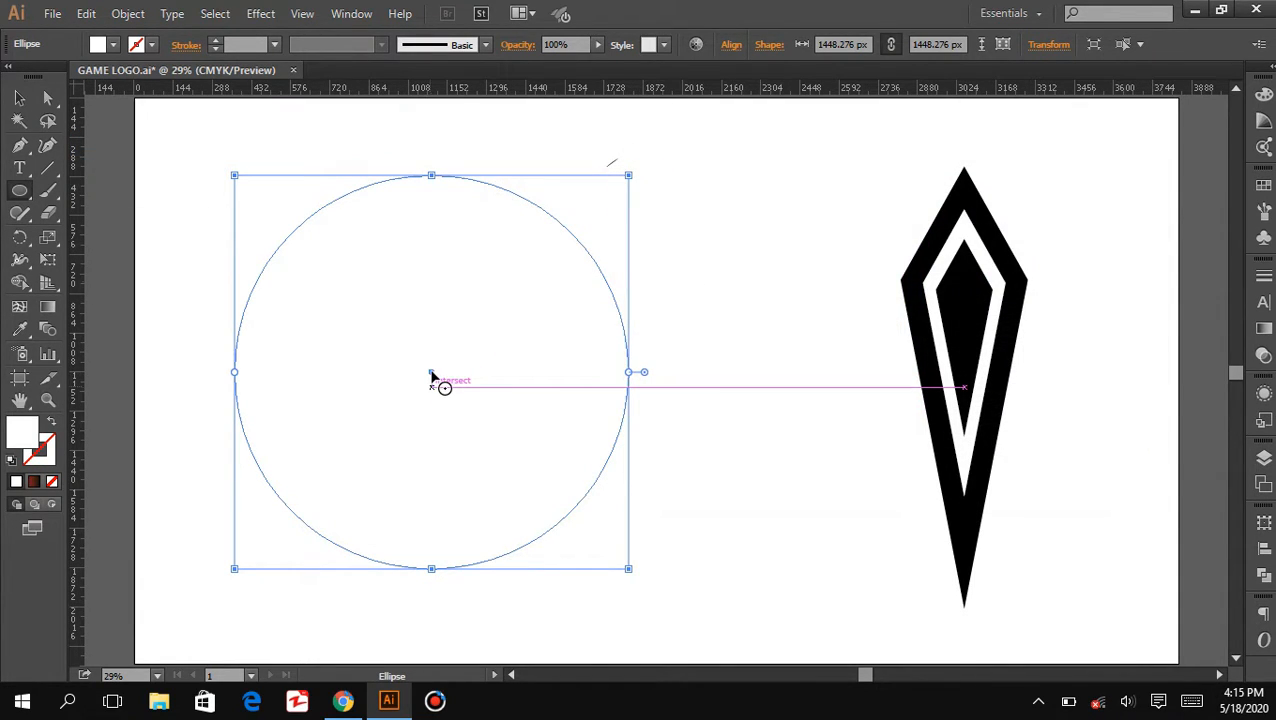
Offset the white circle slightly right and down, and subtract it from the black circle with Minus Front to form a crescent
mouse_move(432, 375)
mouse_down()
mouse_move(453, 396)
mouse_move(457, 380)
mouse_up()
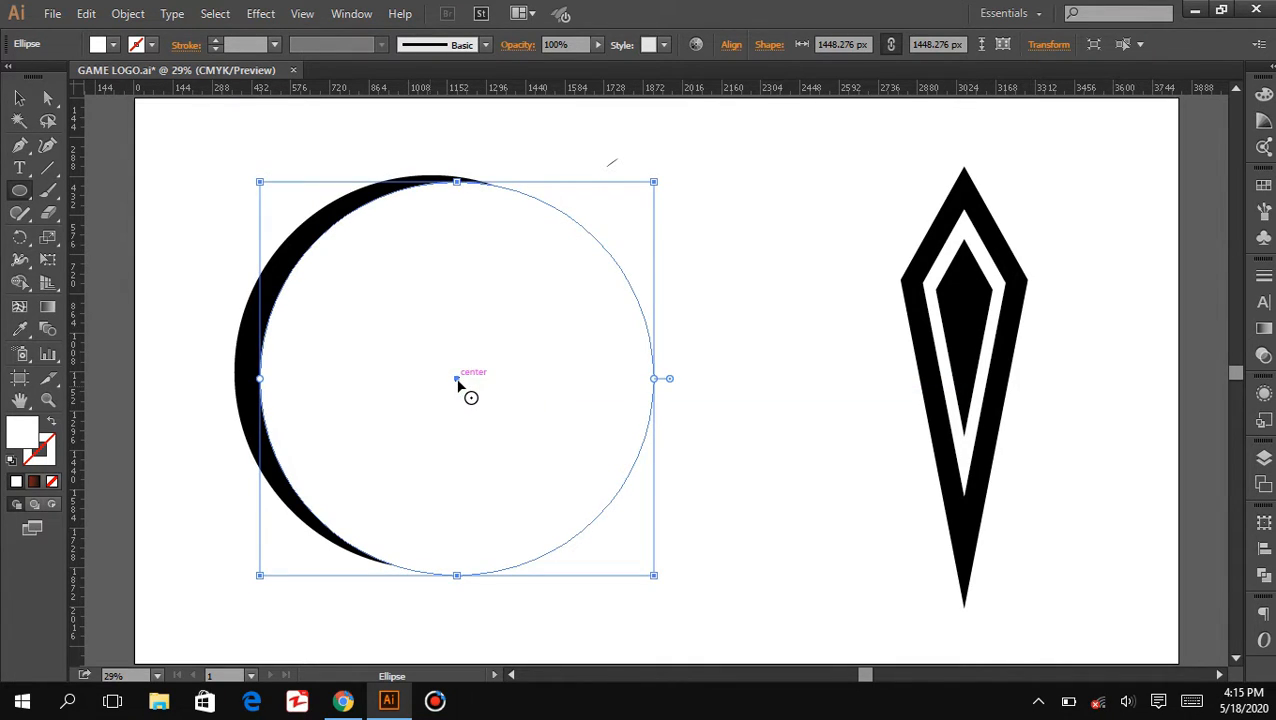
click(457, 380)
click(19, 96)
drag(208, 157, 480, 405)
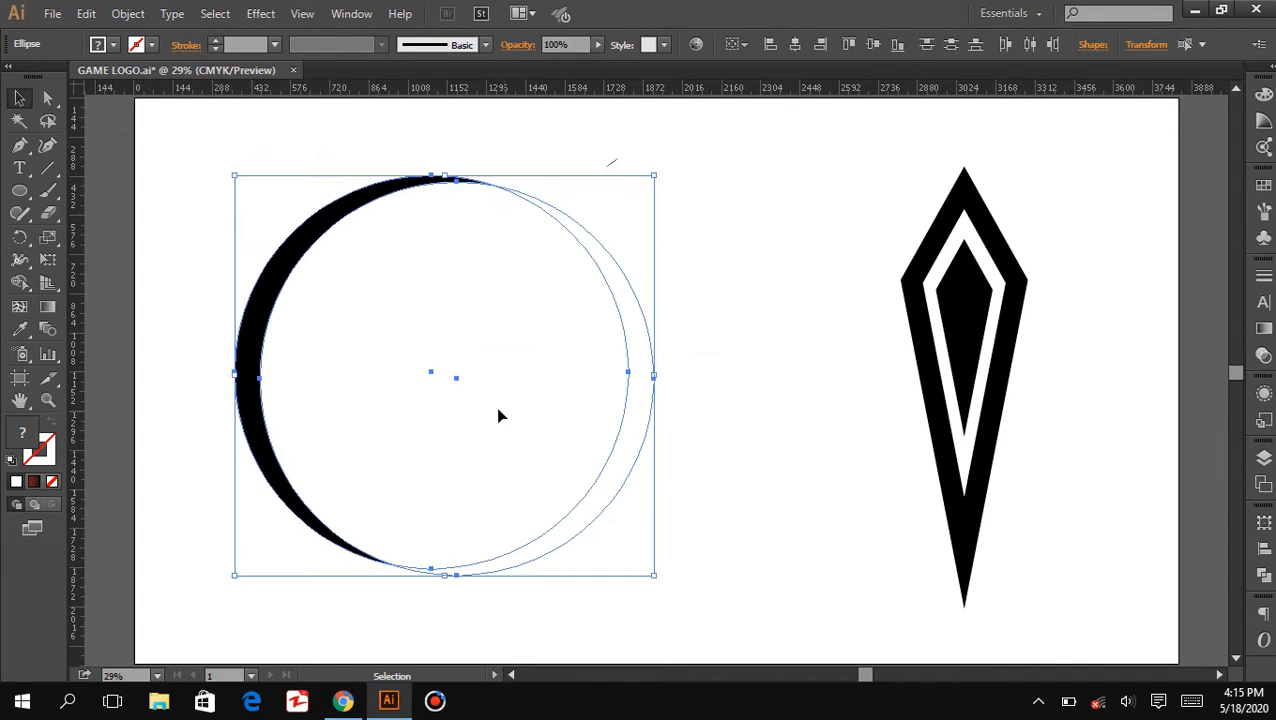
click(1268, 577)
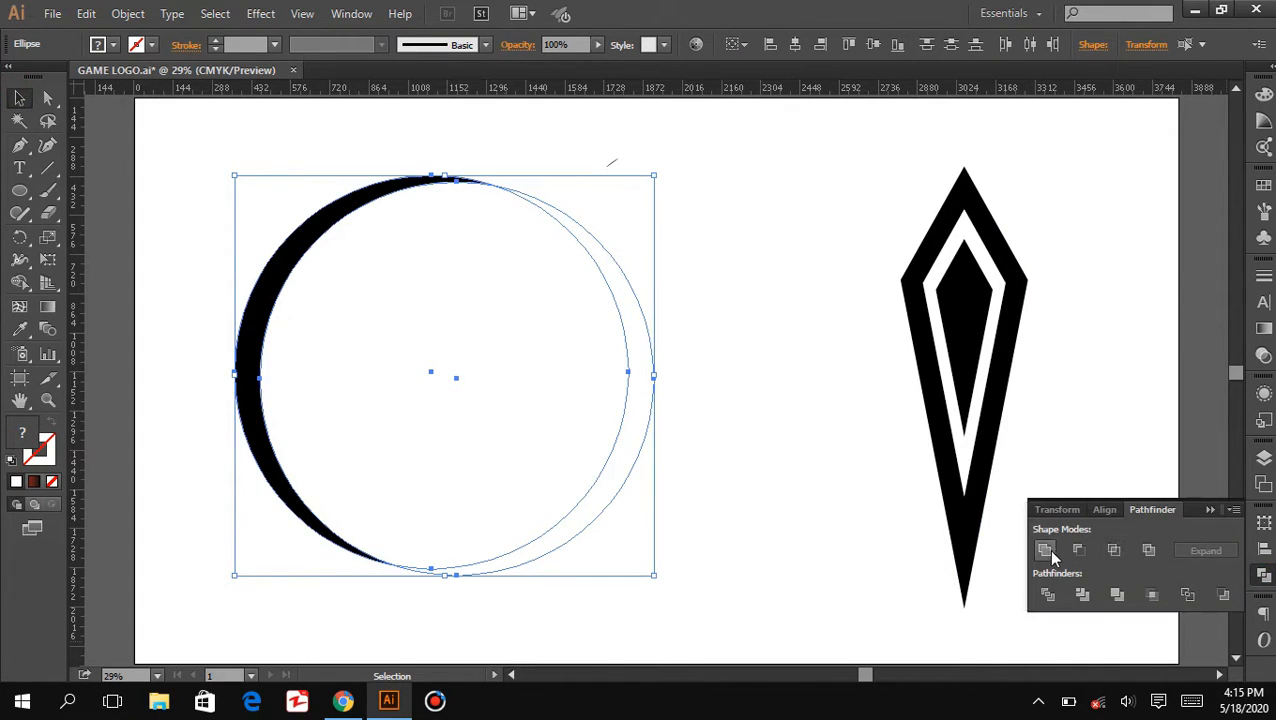
click(1077, 551)
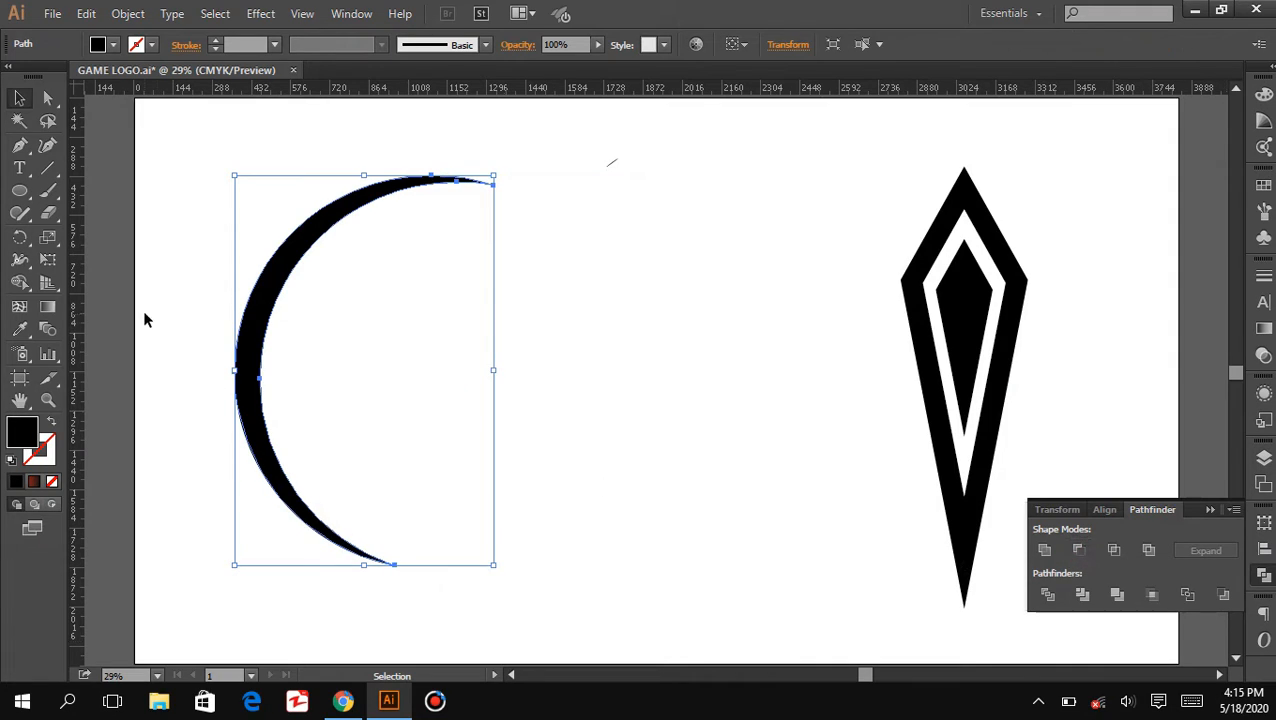
click(886, 492)
click(1212, 510)
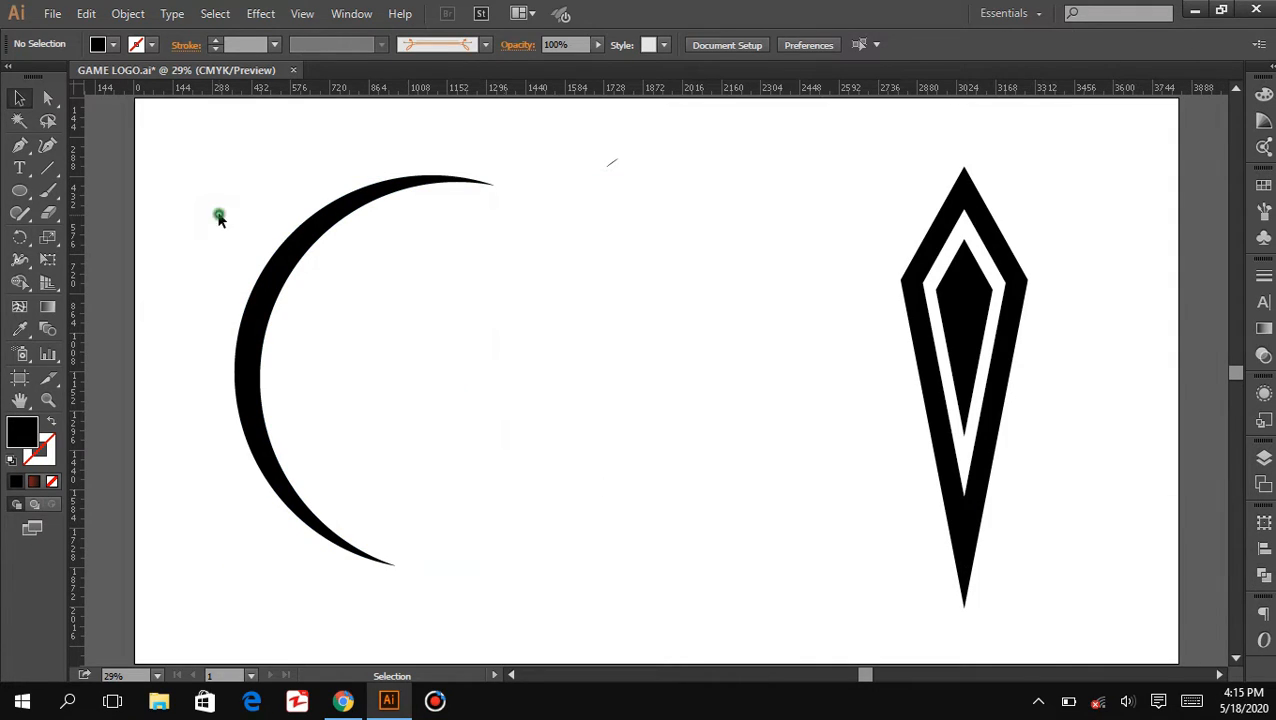
drag(199, 202, 426, 386)
click(578, 370)
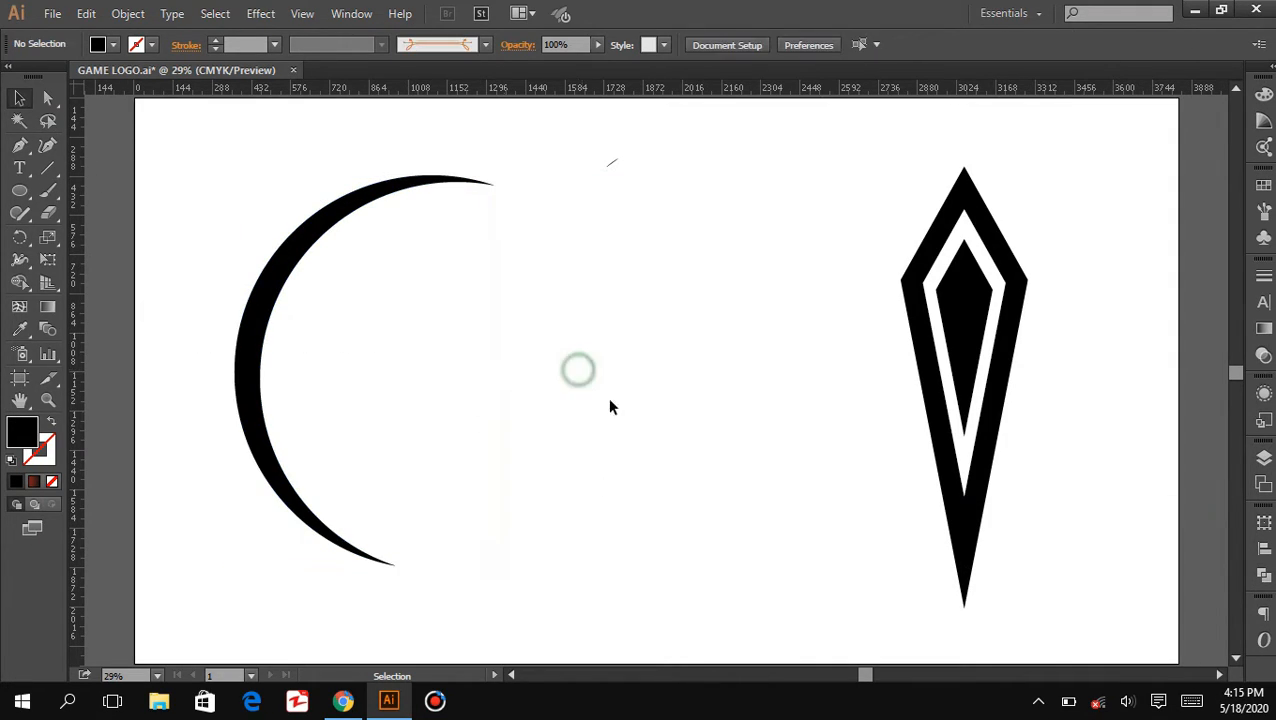
Draw a black spike with the Pen tool from the crescent's upper arc pointing inward, about 621 px long and 143 px wide at its base
click(19, 145)
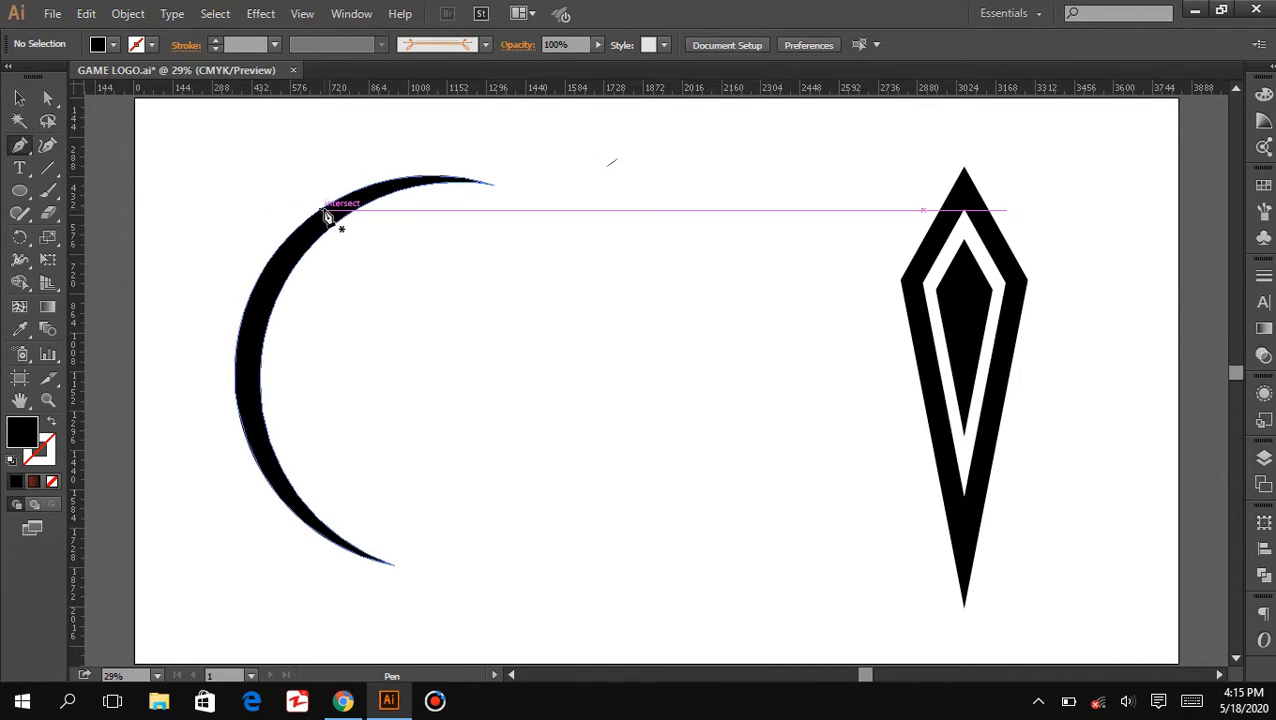
drag(307, 225, 405, 368)
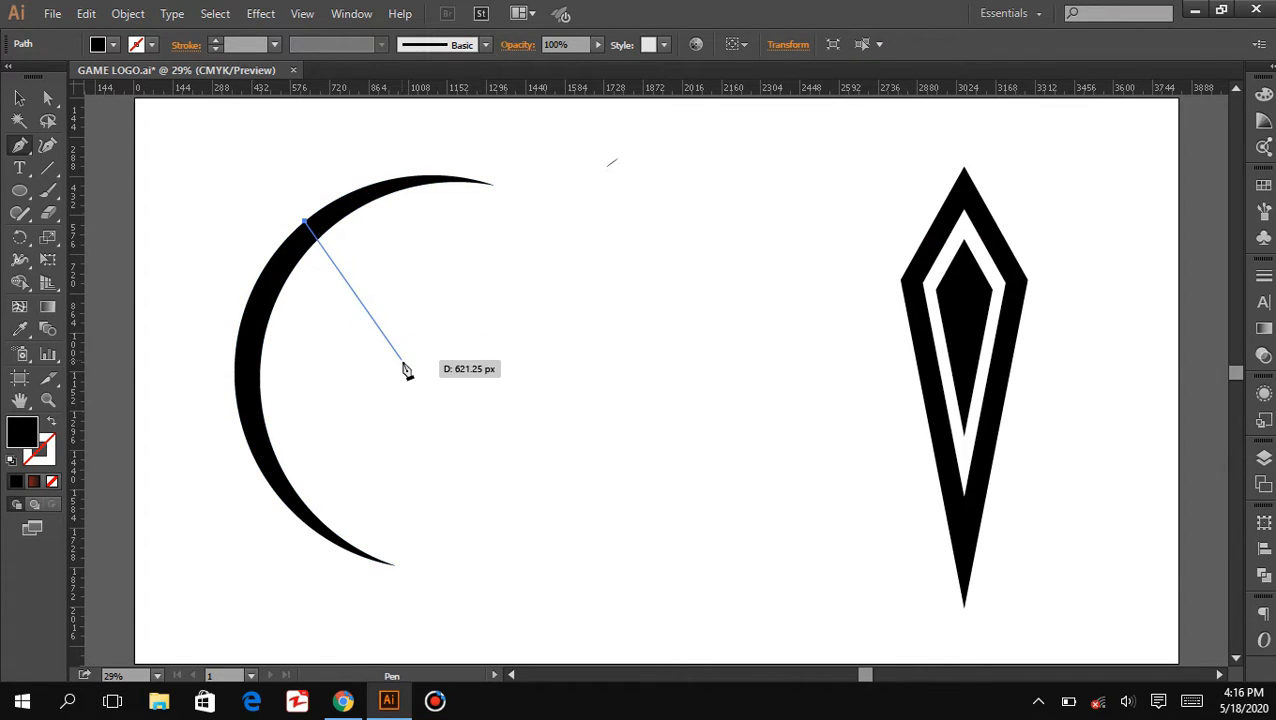
click(407, 366)
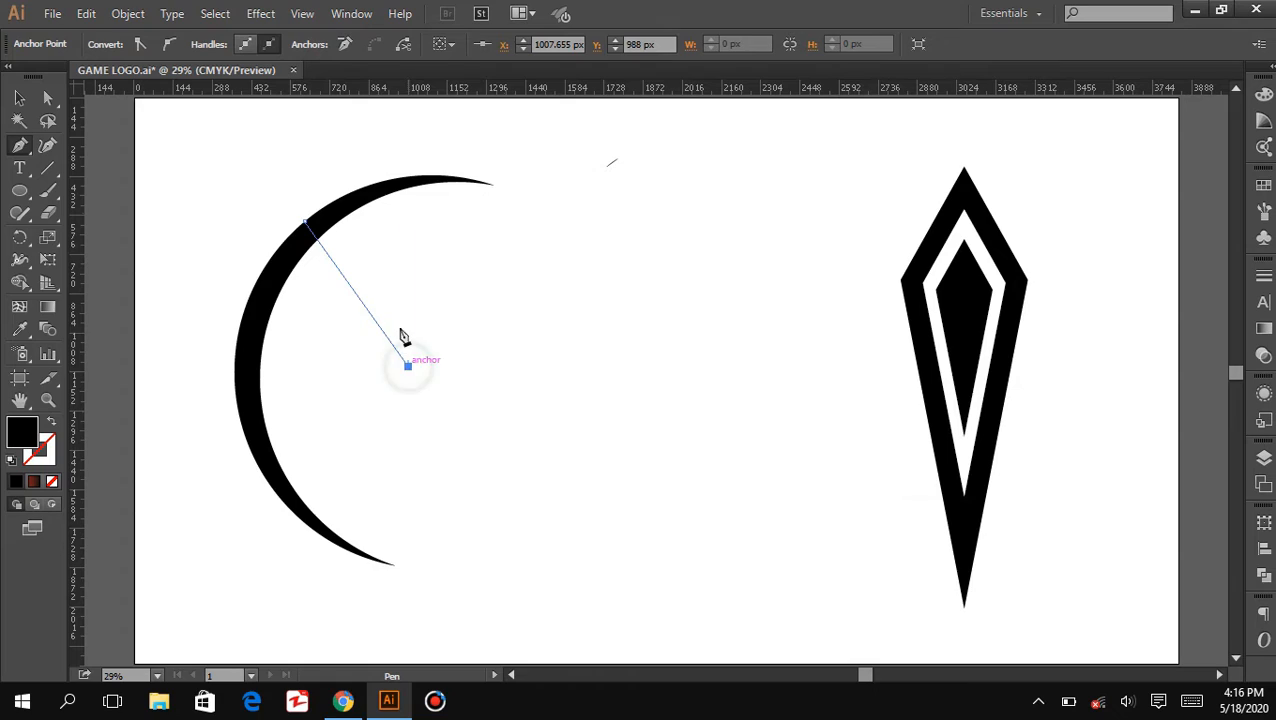
click(343, 207)
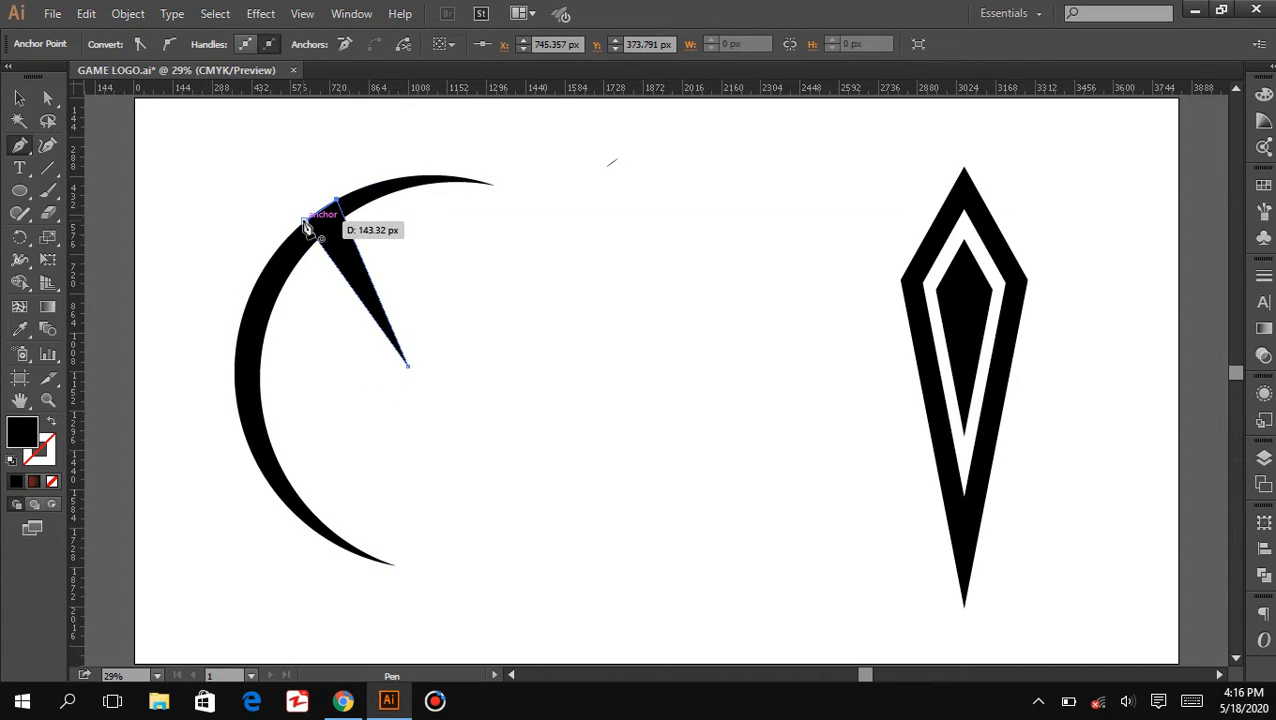
click(306, 226)
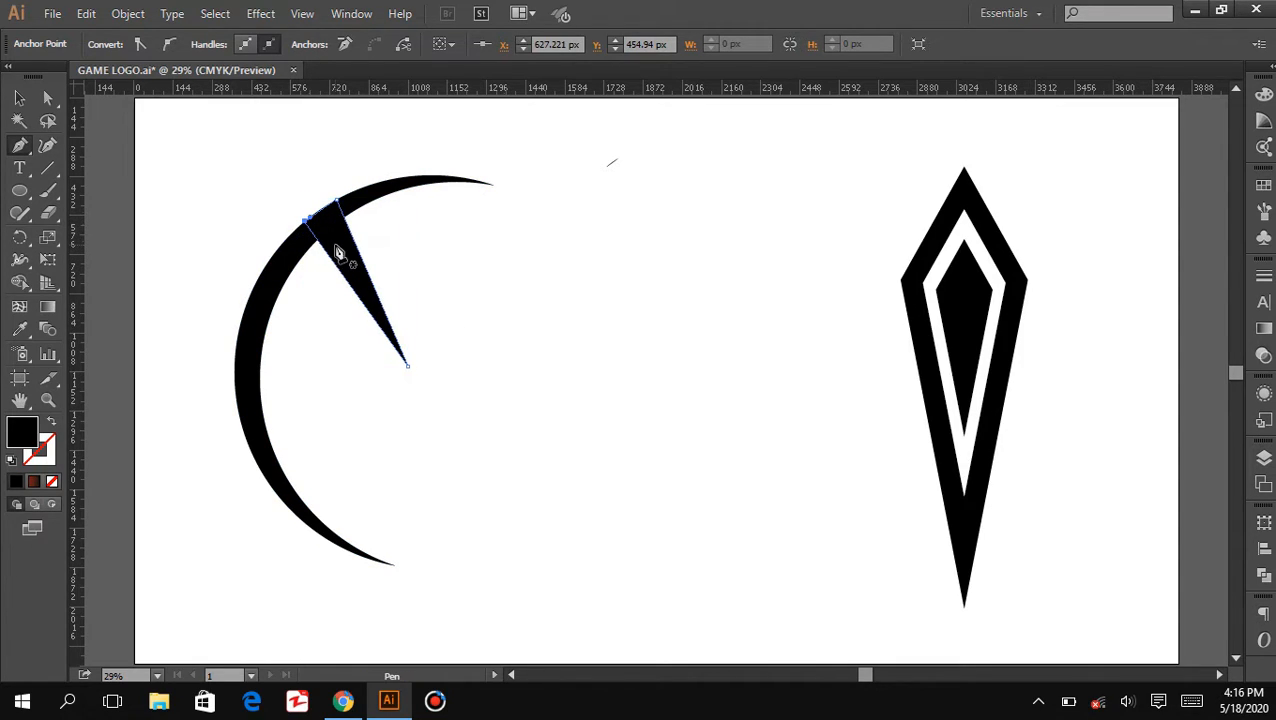
key(ctrl+z)
click(305, 221)
click(19, 97)
click(181, 212)
Remove the crescent's tip beyond the spike and merge the spike with the remaining crescent using the Shape Builder
drag(186, 186, 525, 510)
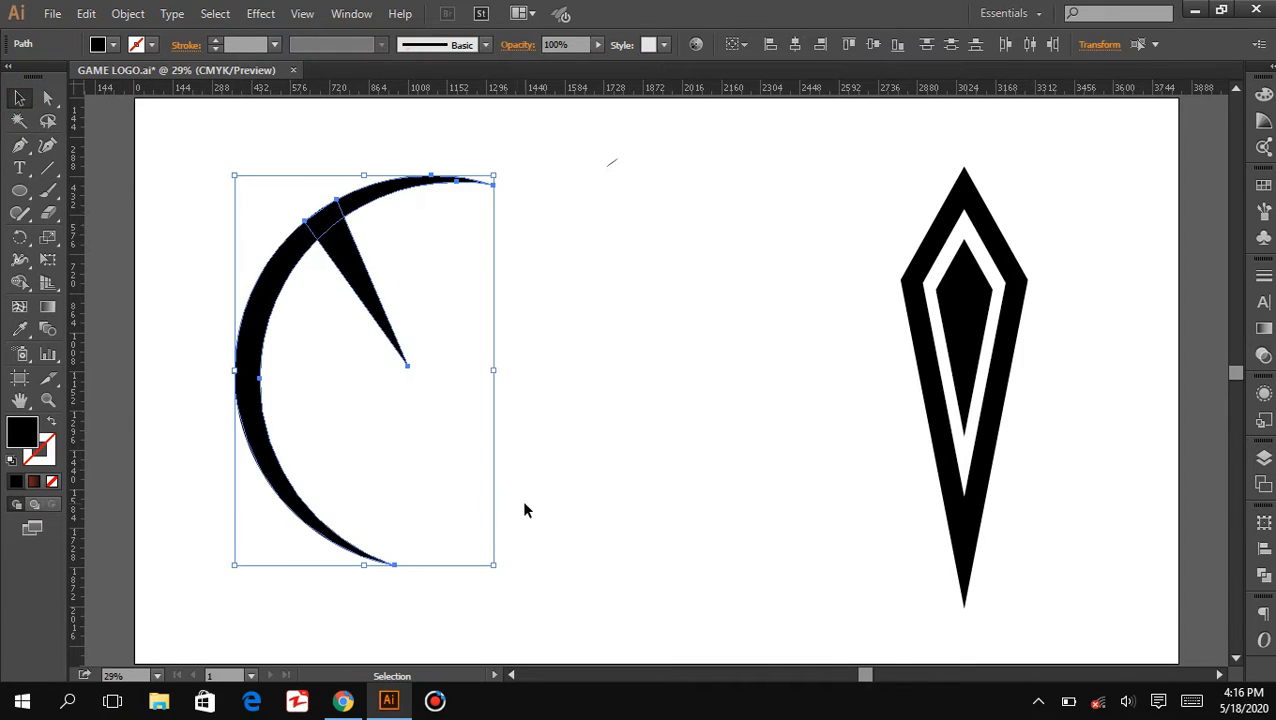
click(27, 284)
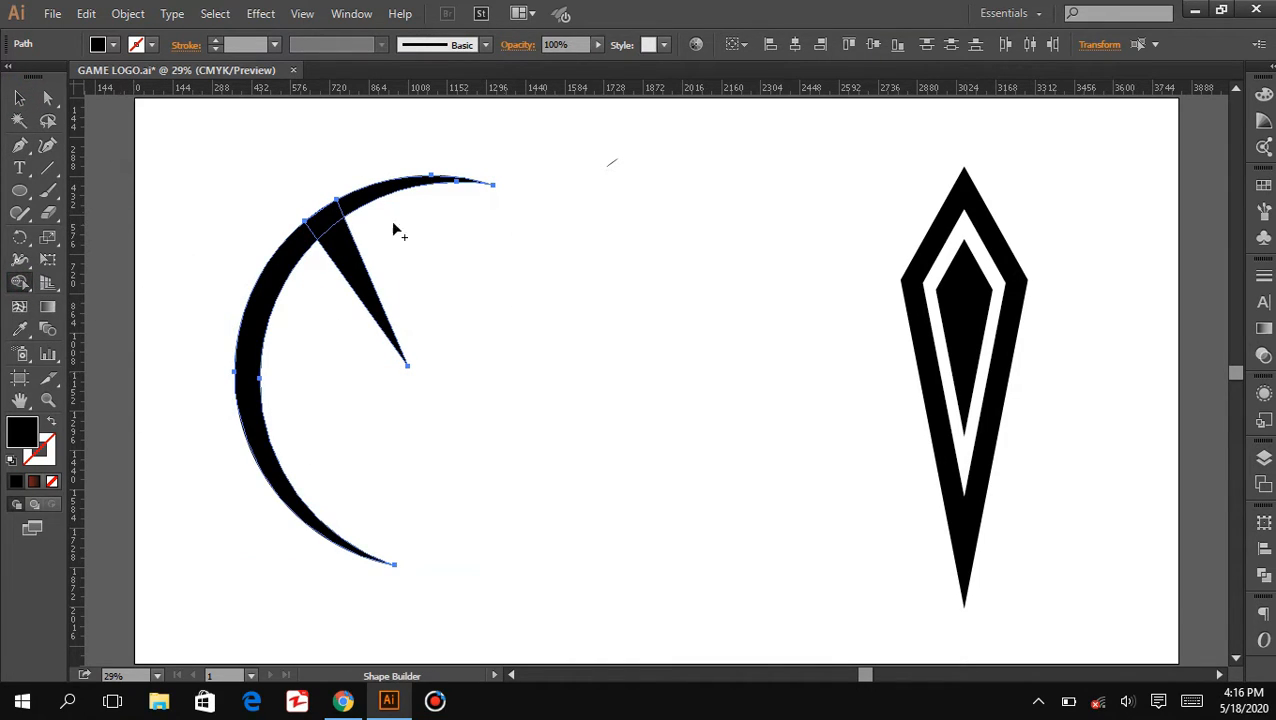
alt+click(383, 193)
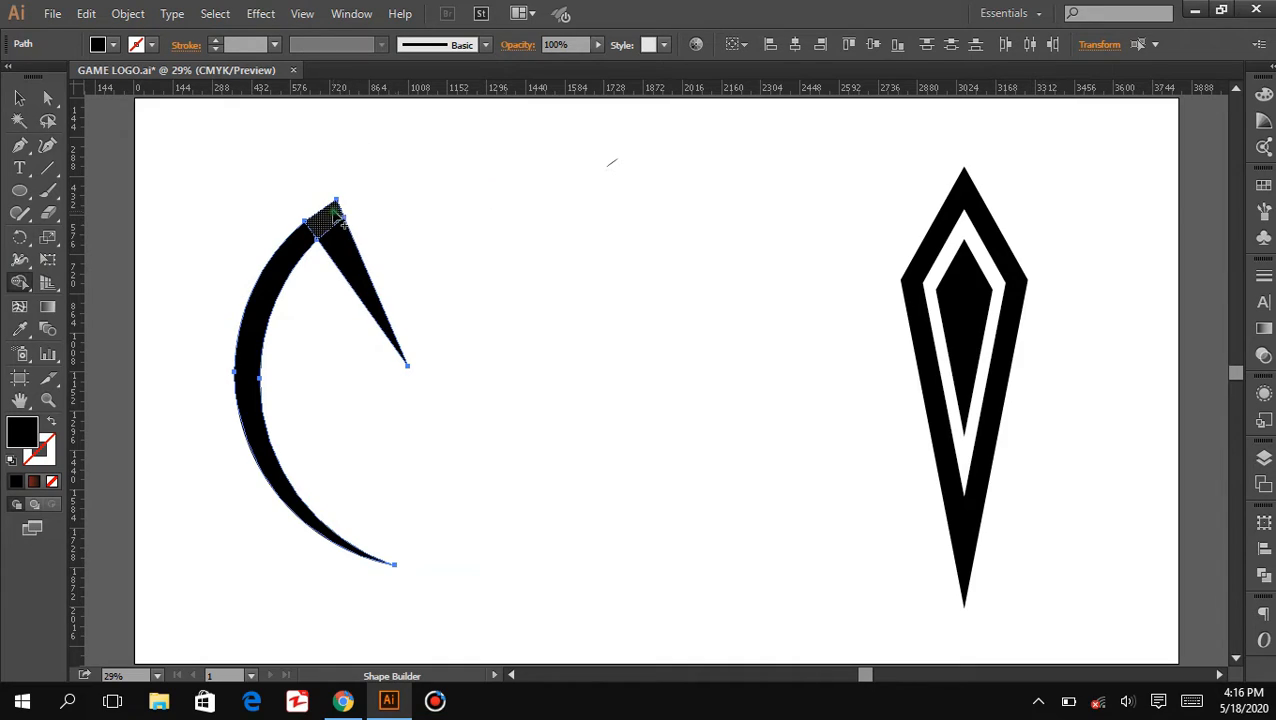
drag(318, 238, 355, 268)
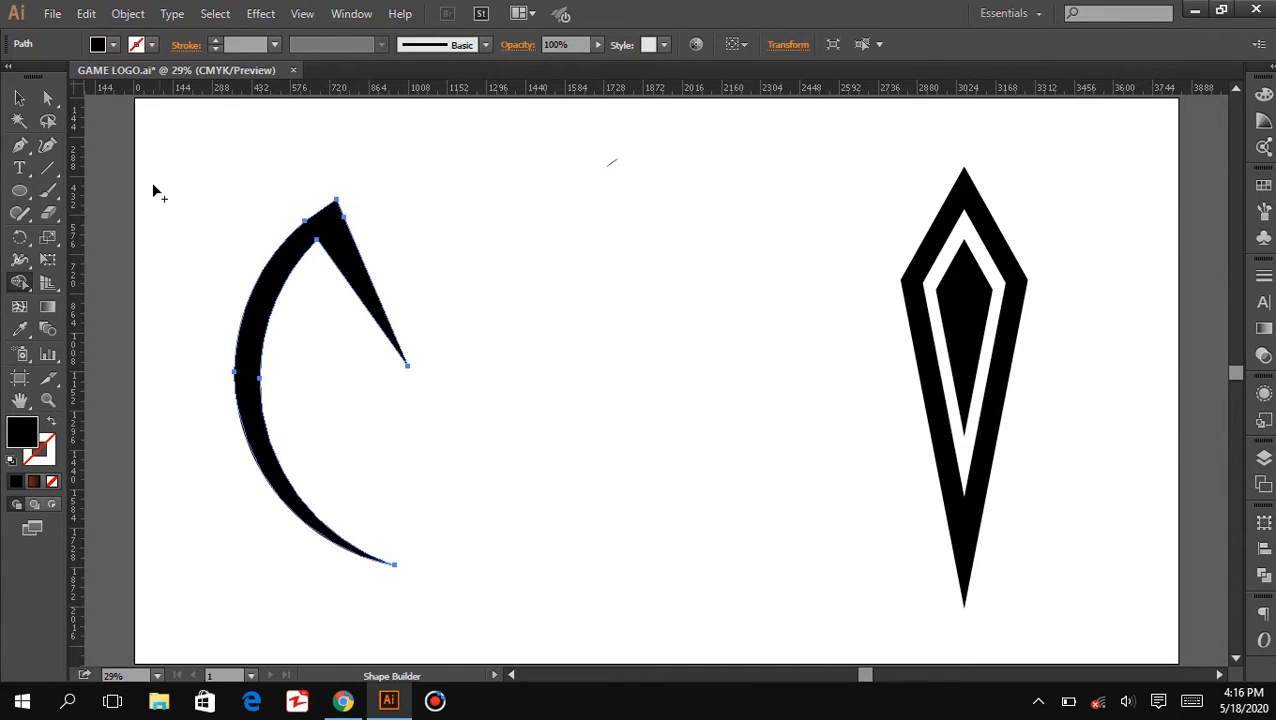
click(16, 101)
click(180, 184)
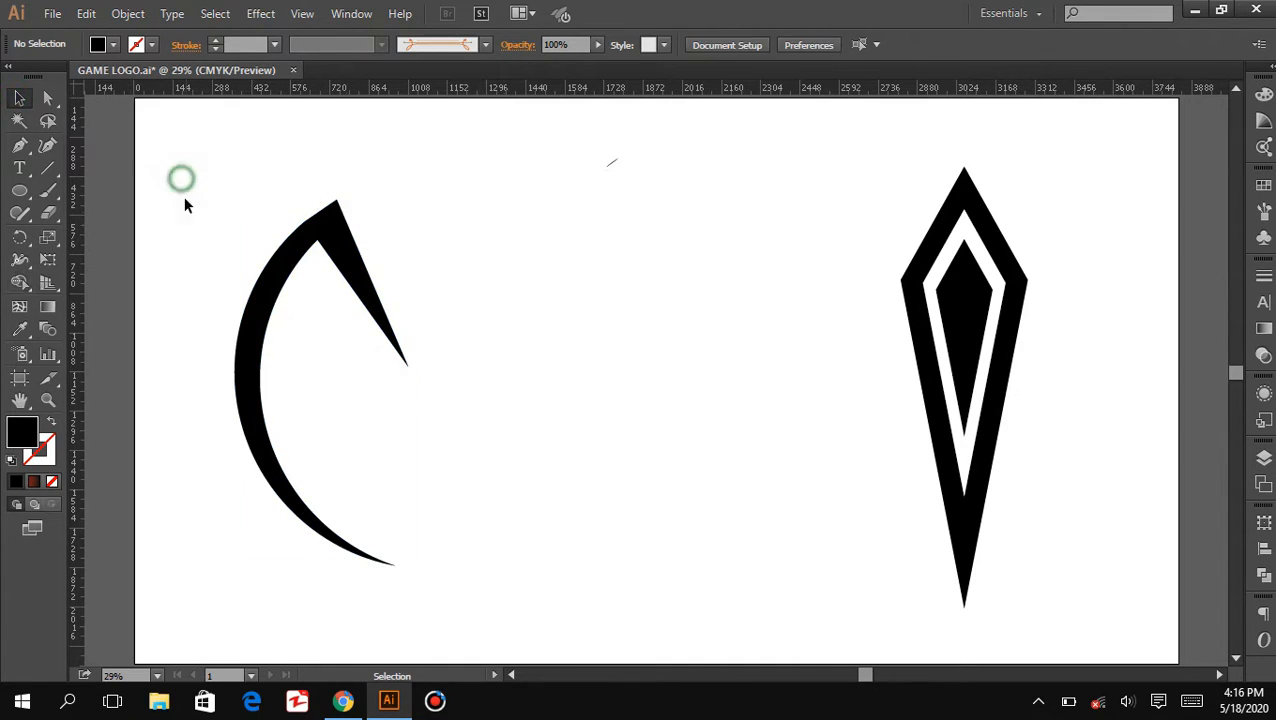
Move the nested kites back to the middle of the artboard and place the crescent beside their left side
click(286, 280)
drag(843, 155, 1098, 590)
drag(981, 343, 667, 318)
drag(279, 285, 494, 390)
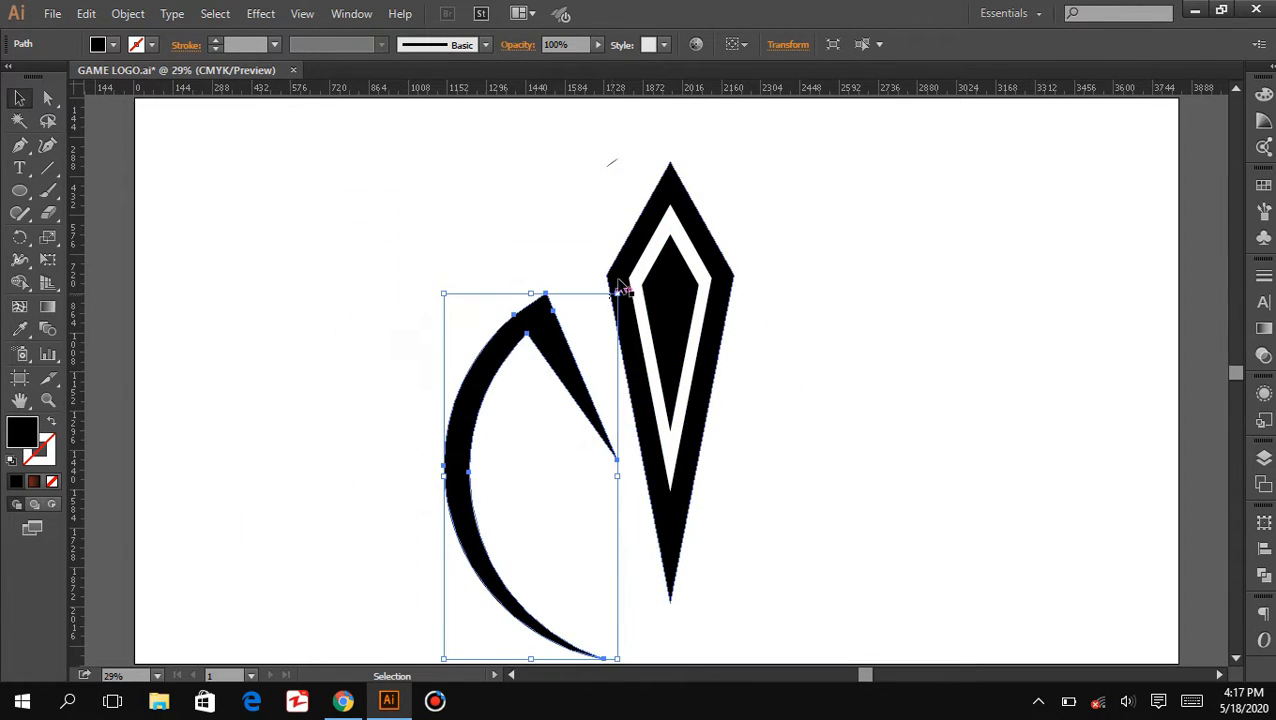
Rotate the crescent so its spike runs parallel to the kite's lower left edge, and position it leaving a narrow gap
drag(623, 285, 698, 302)
drag(594, 362, 607, 346)
drag(496, 256, 509, 262)
drag(604, 347, 600, 337)
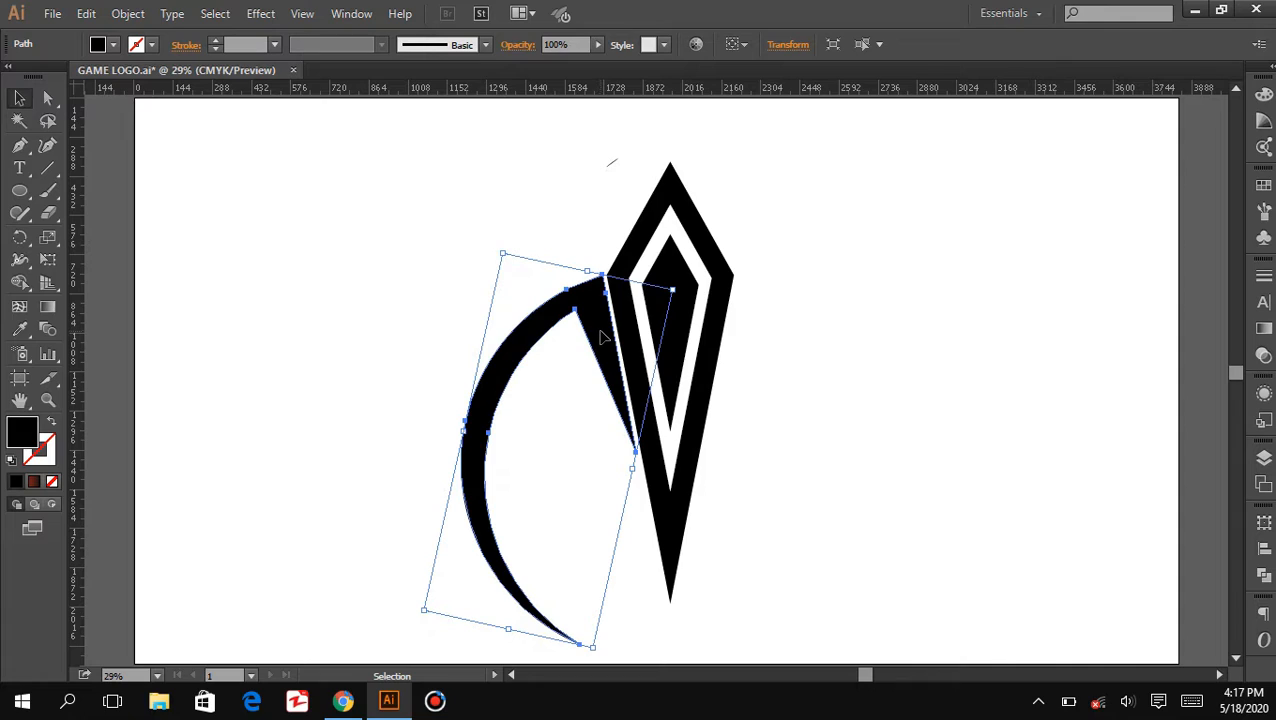
double_click(600, 337)
click(437, 287)
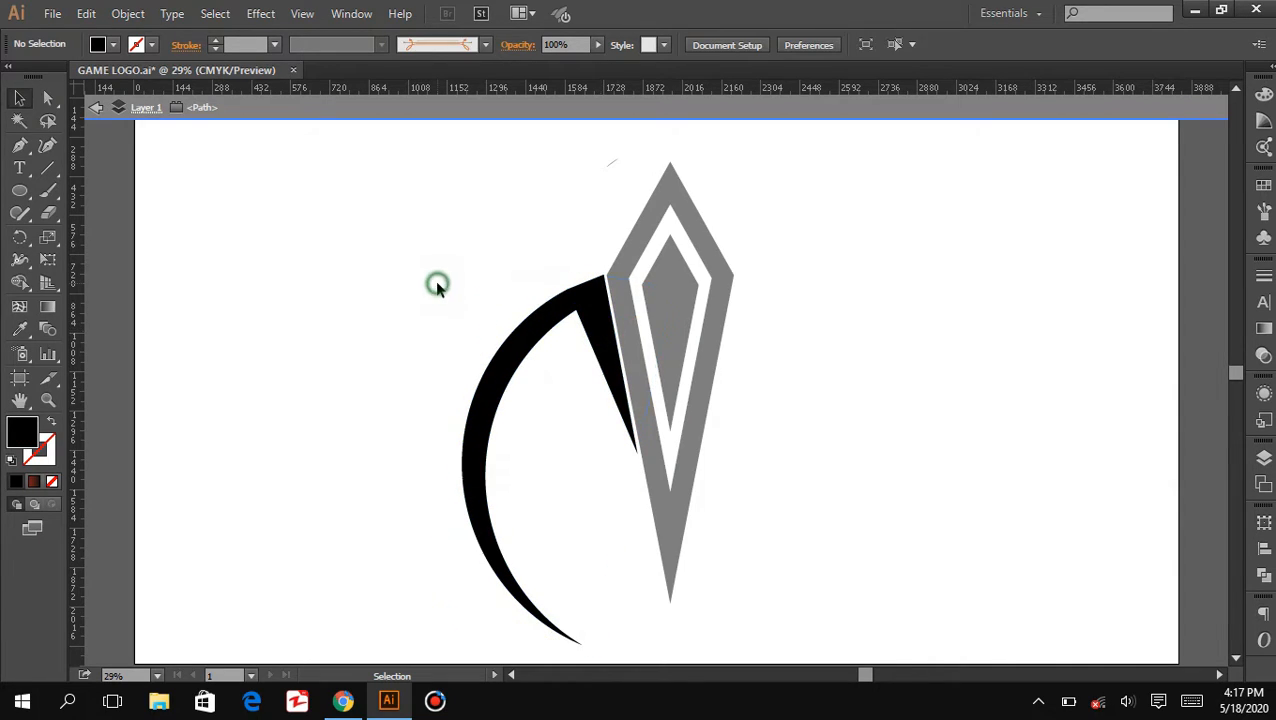
double_click(437, 287)
drag(602, 337, 591, 341)
click(406, 307)
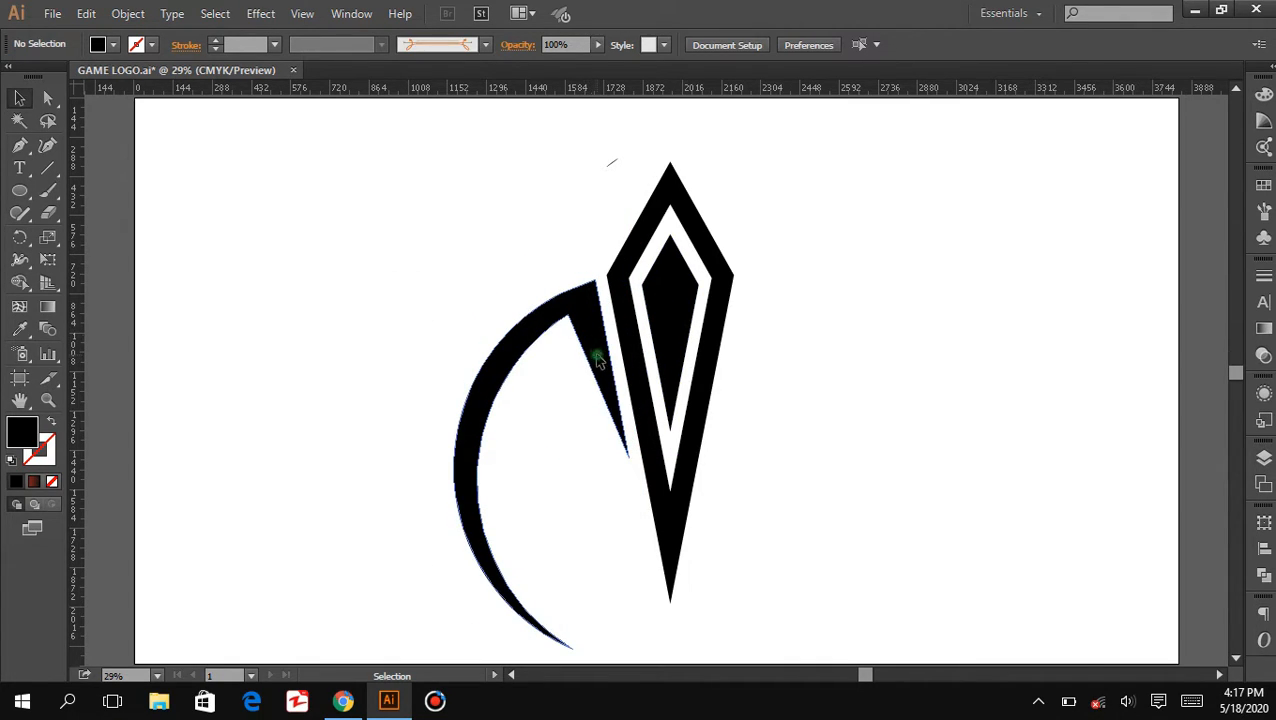
Reflect a copy of the crescent across the vertical axis and place it symmetrically on the kite's right side
click(594, 362)
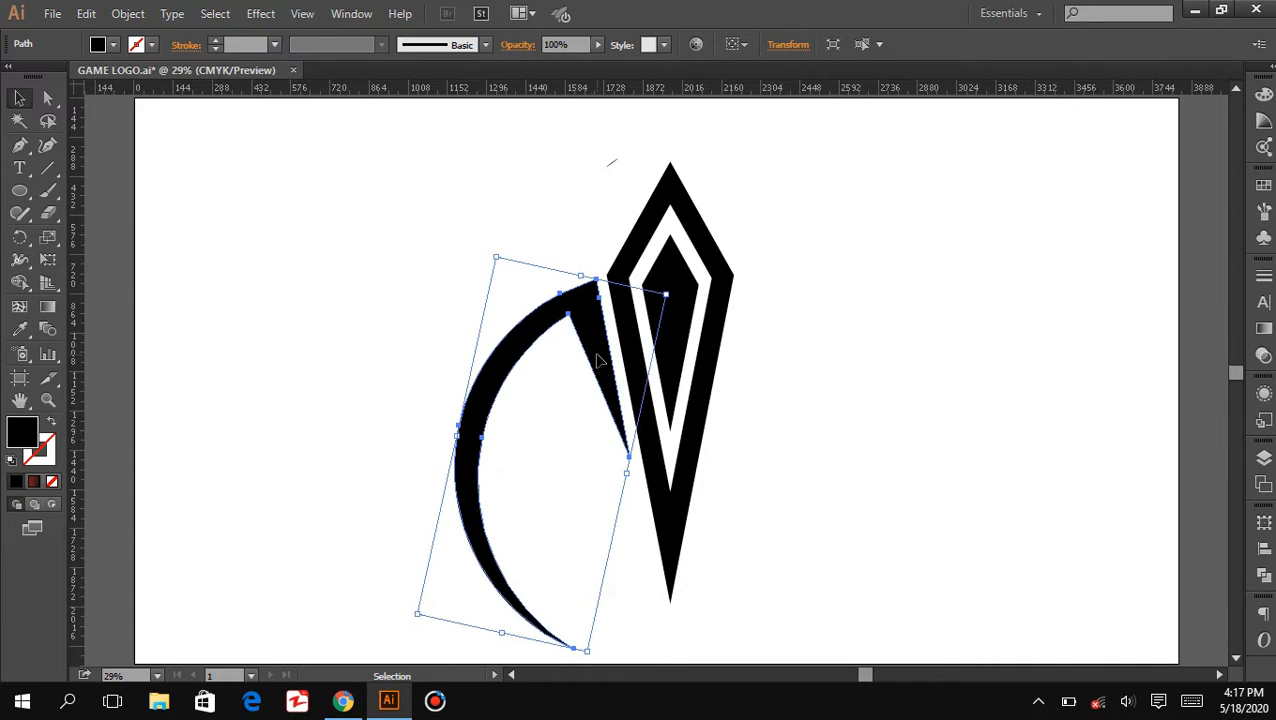
click(498, 342)
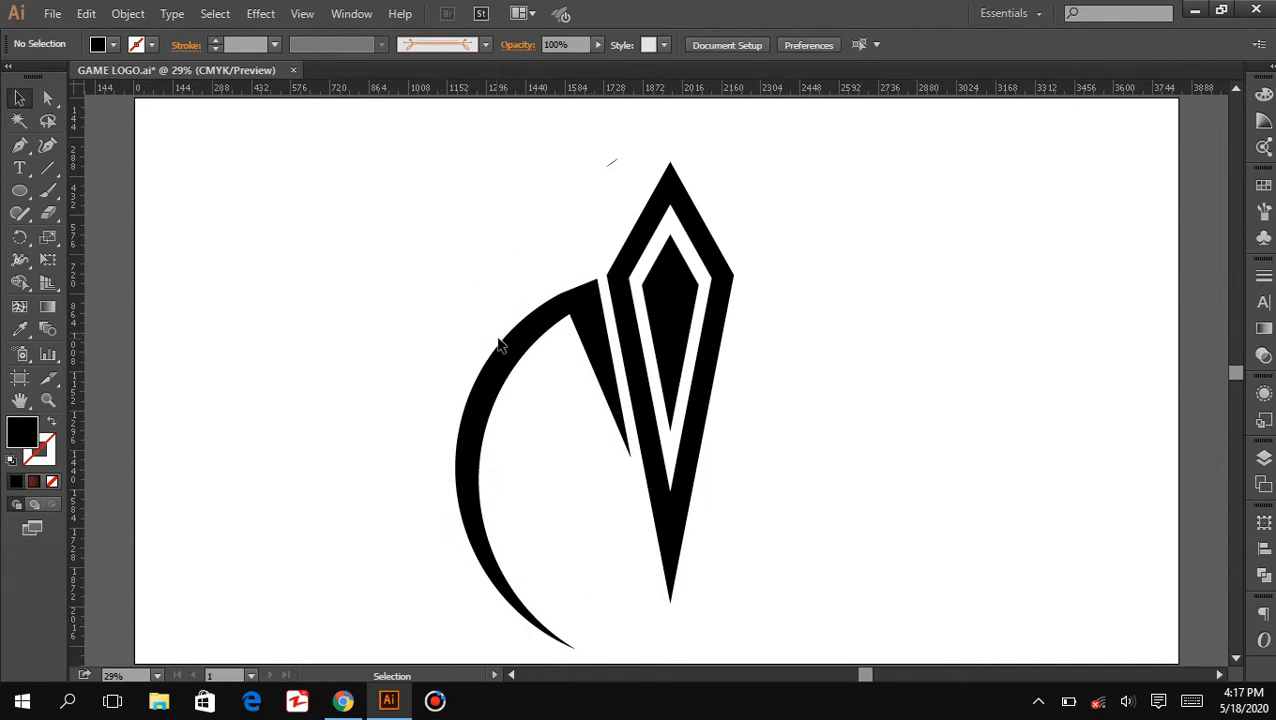
right_click(516, 345)
mouse_move(636, 250)
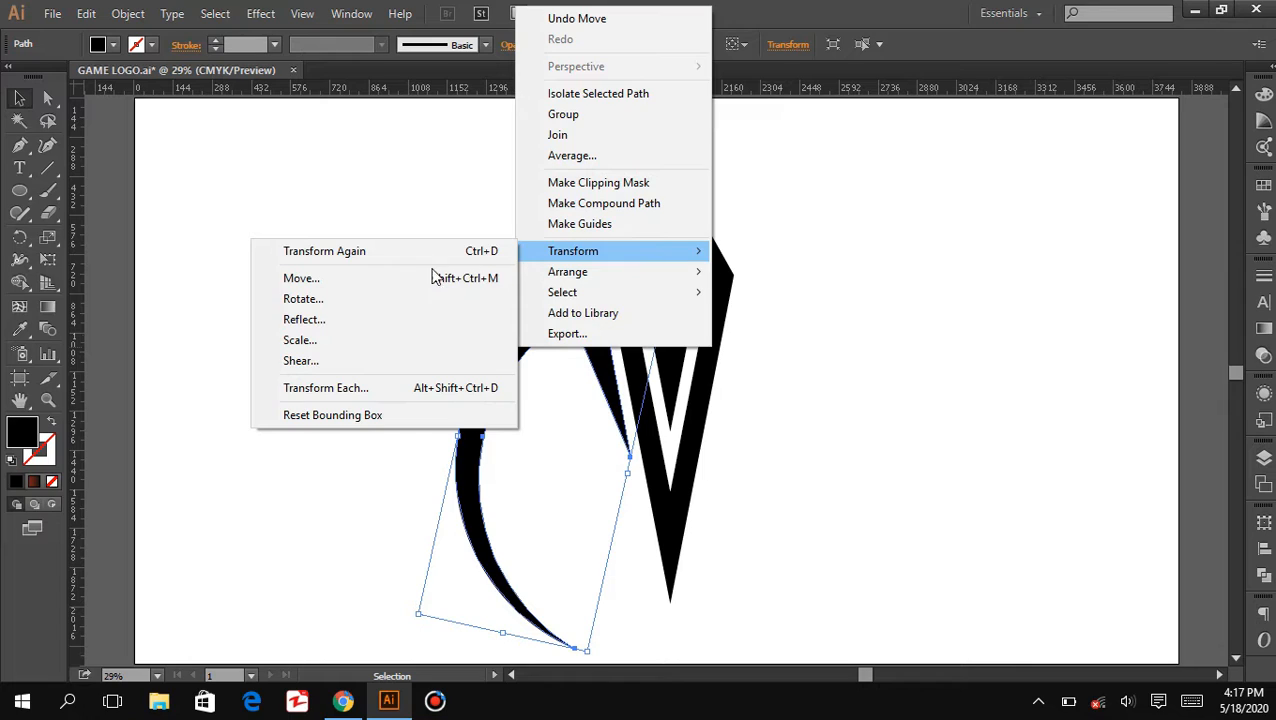
click(360, 328)
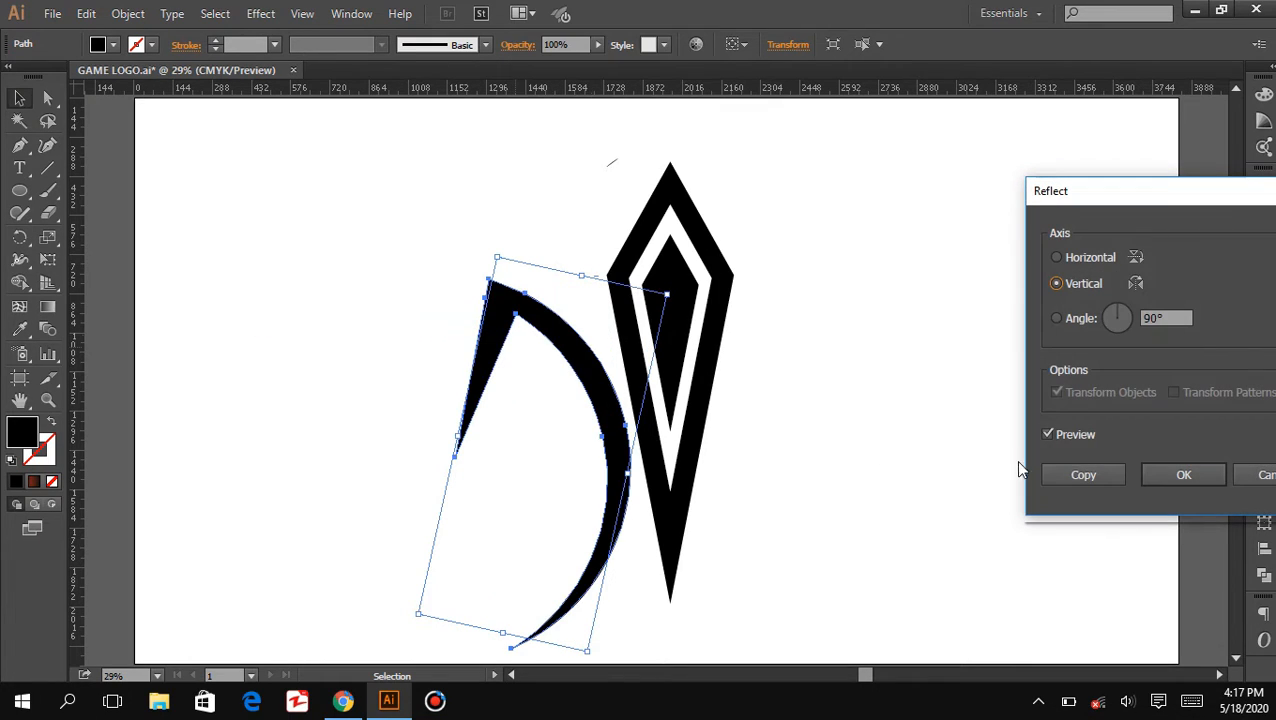
click(1083, 475)
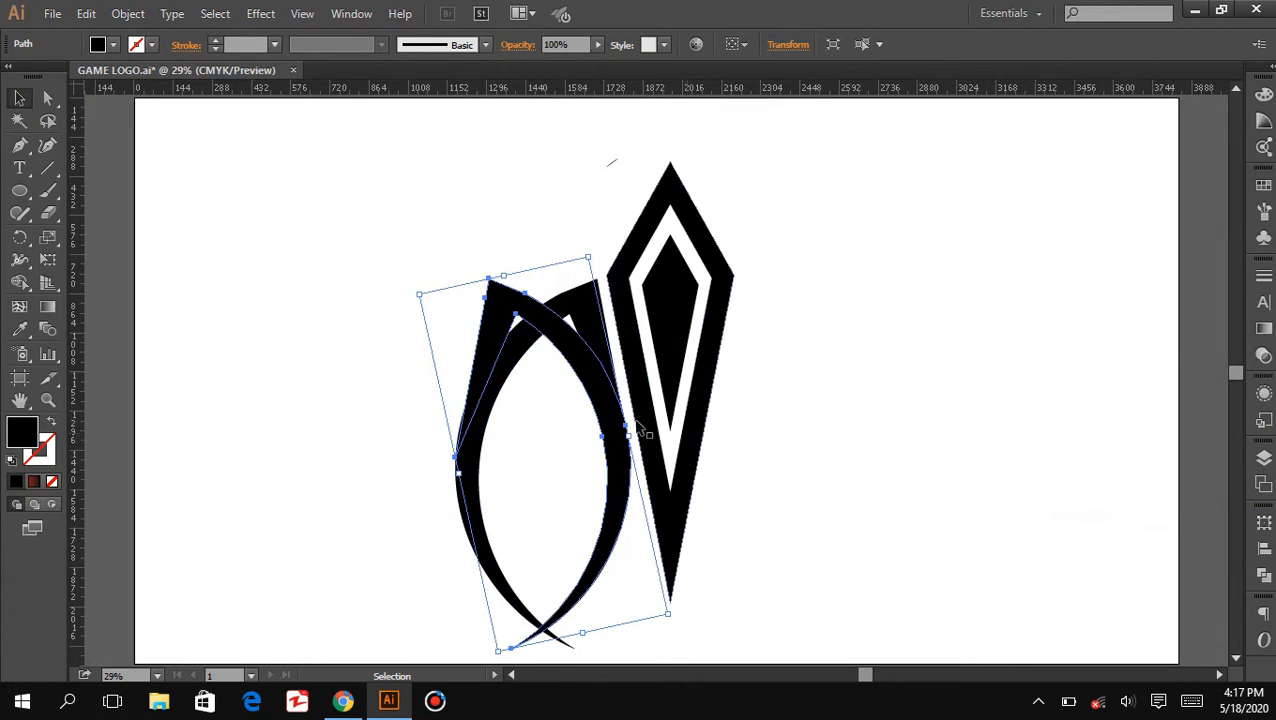
drag(617, 425, 867, 415)
click(956, 390)
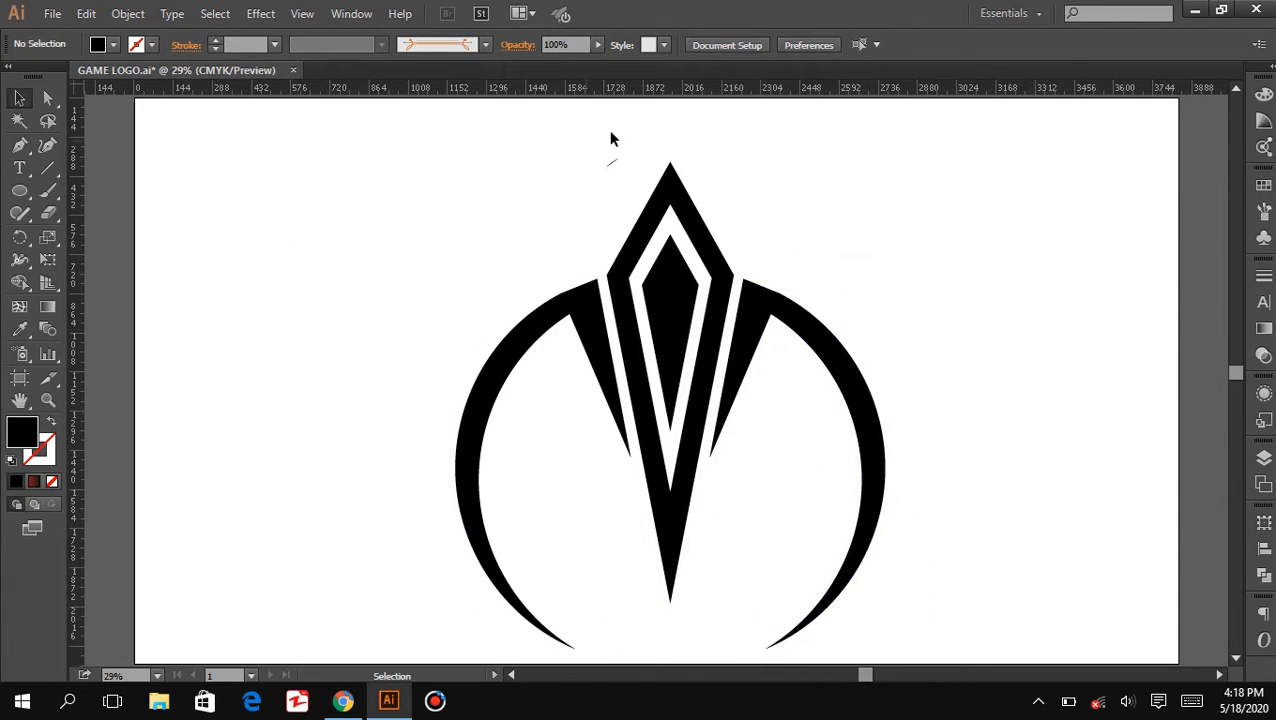
Delete the stray horizontal ruler guide above the artboard
drag(675, 244, 675, 102)
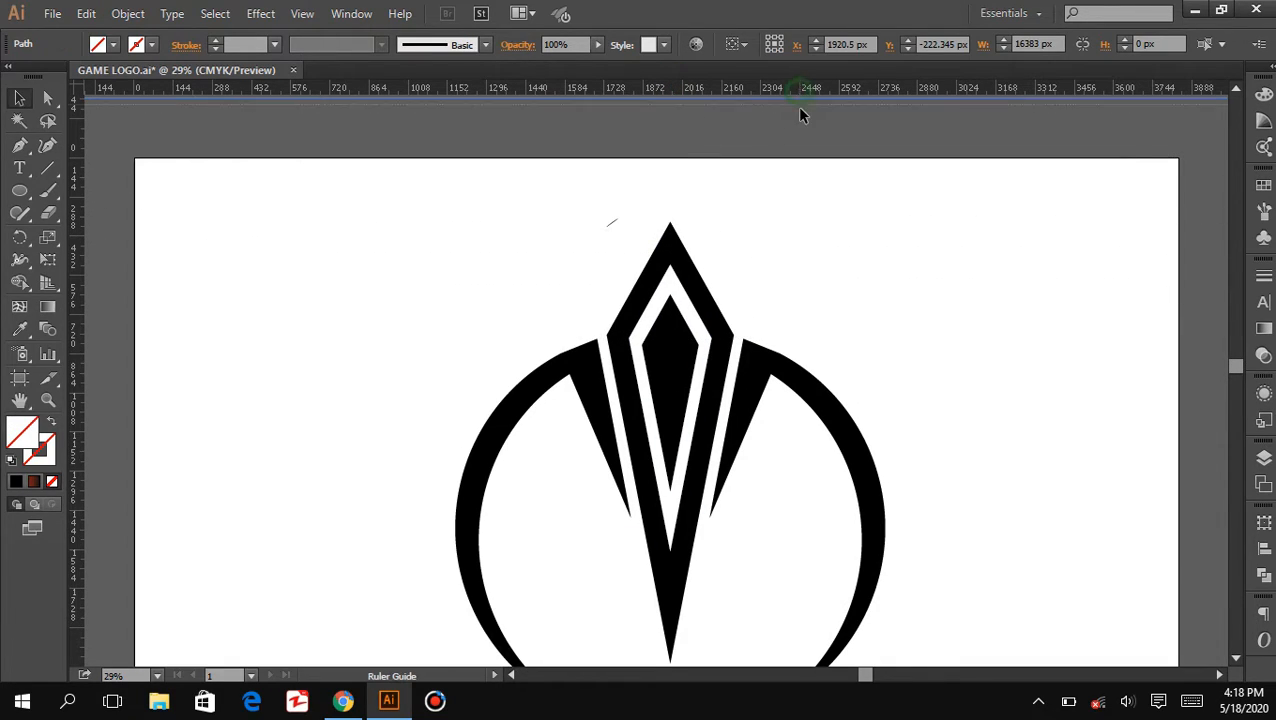
drag(837, 101, 826, 215)
key(Delete)
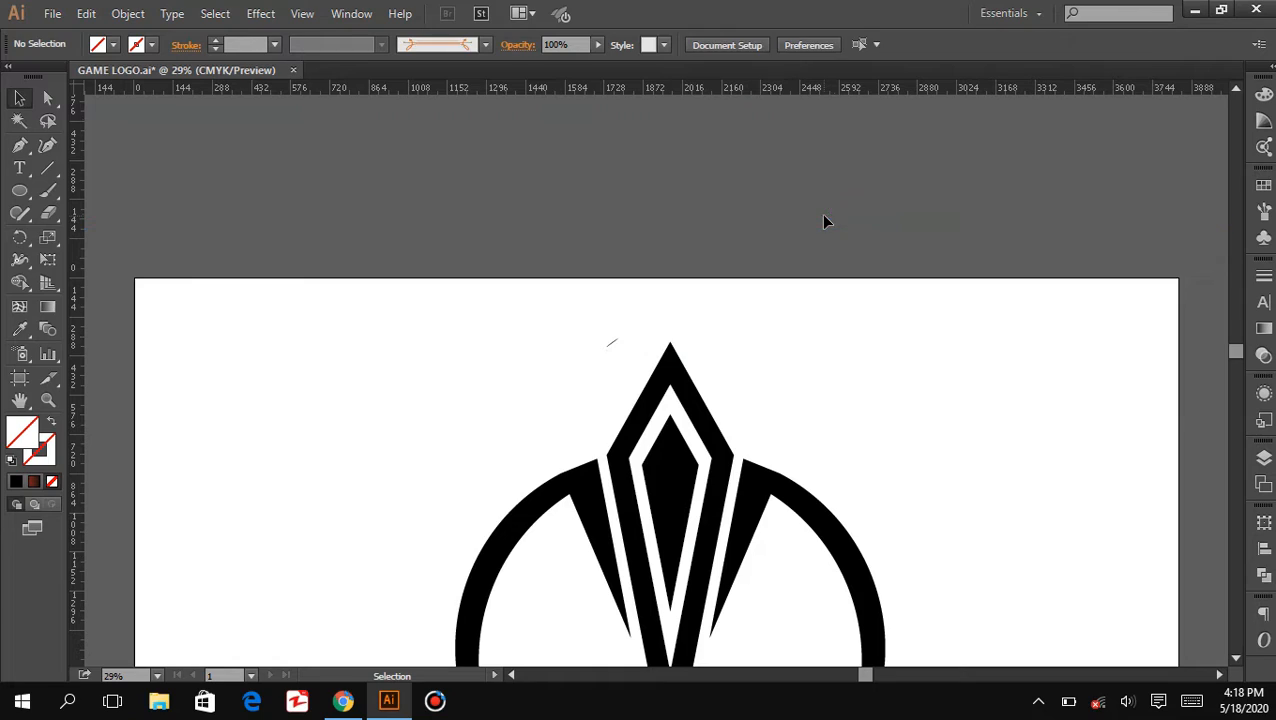
Nudge the right crescent slightly left and up so its gap to the kite matches the left crescent's
scroll(792, 352, down, 5)
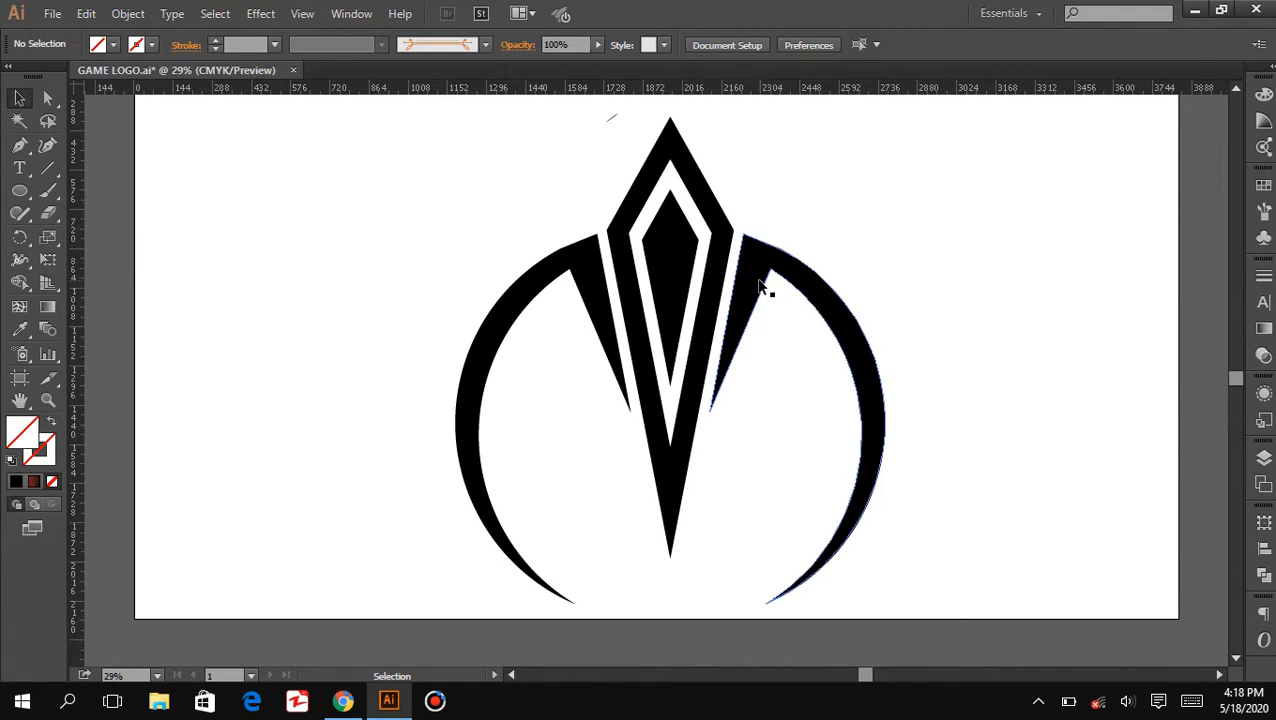
click(762, 287)
key(Left)
key(Left)
key(Left)
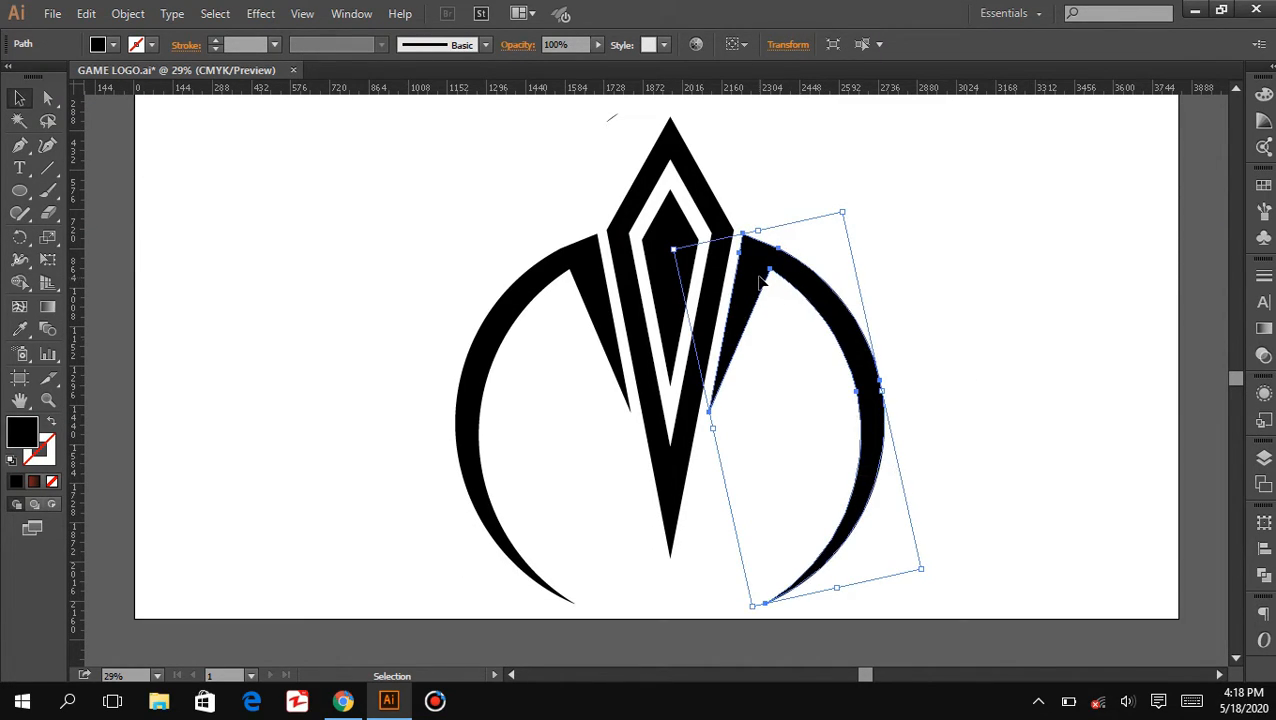
key(Up)
key(Up)
key(Up)
key(Up)
key(Up)
click(928, 313)
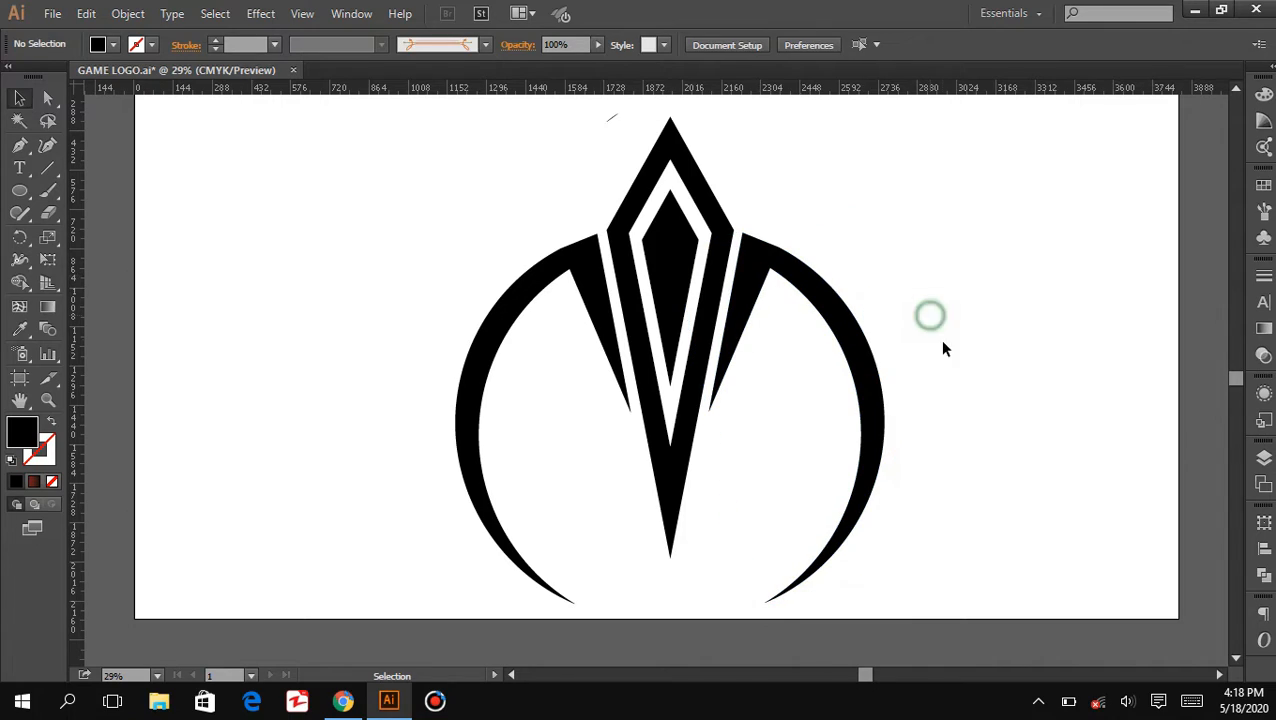
click(582, 287)
click(370, 278)
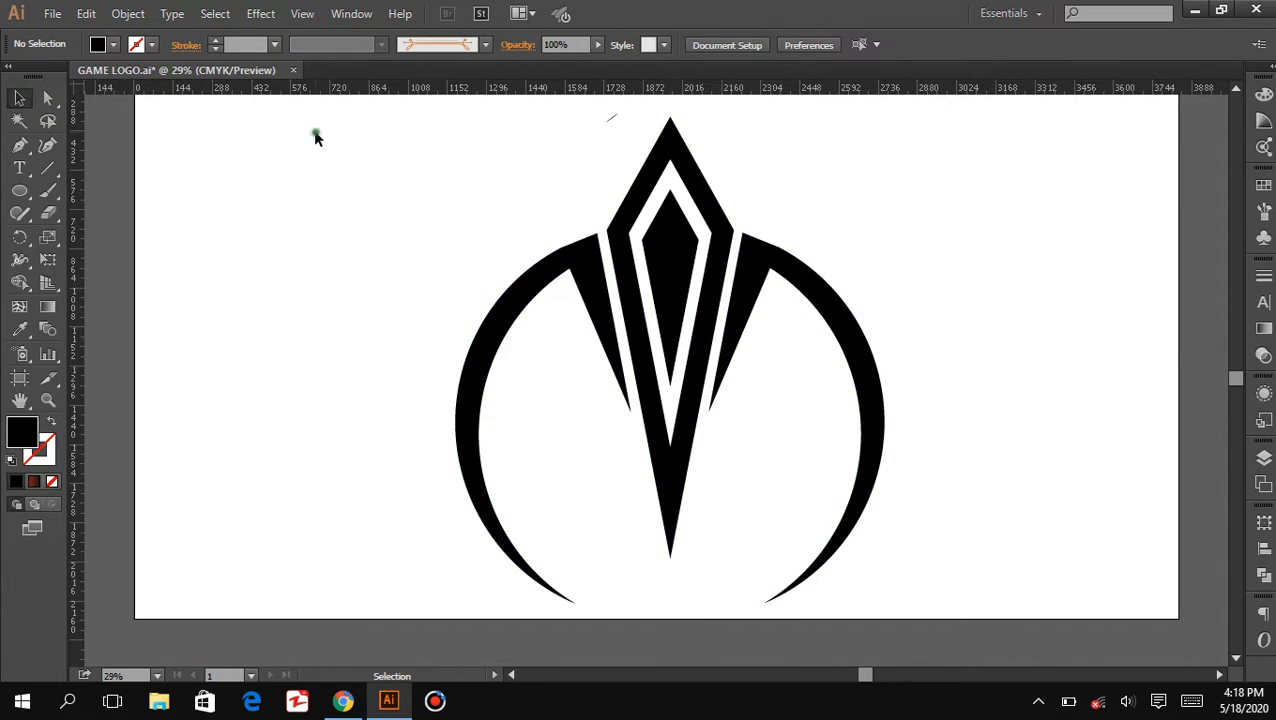
Scale the whole emblem down slightly and move it up a little, keeping it centred on the artboard
drag(315, 137, 970, 596)
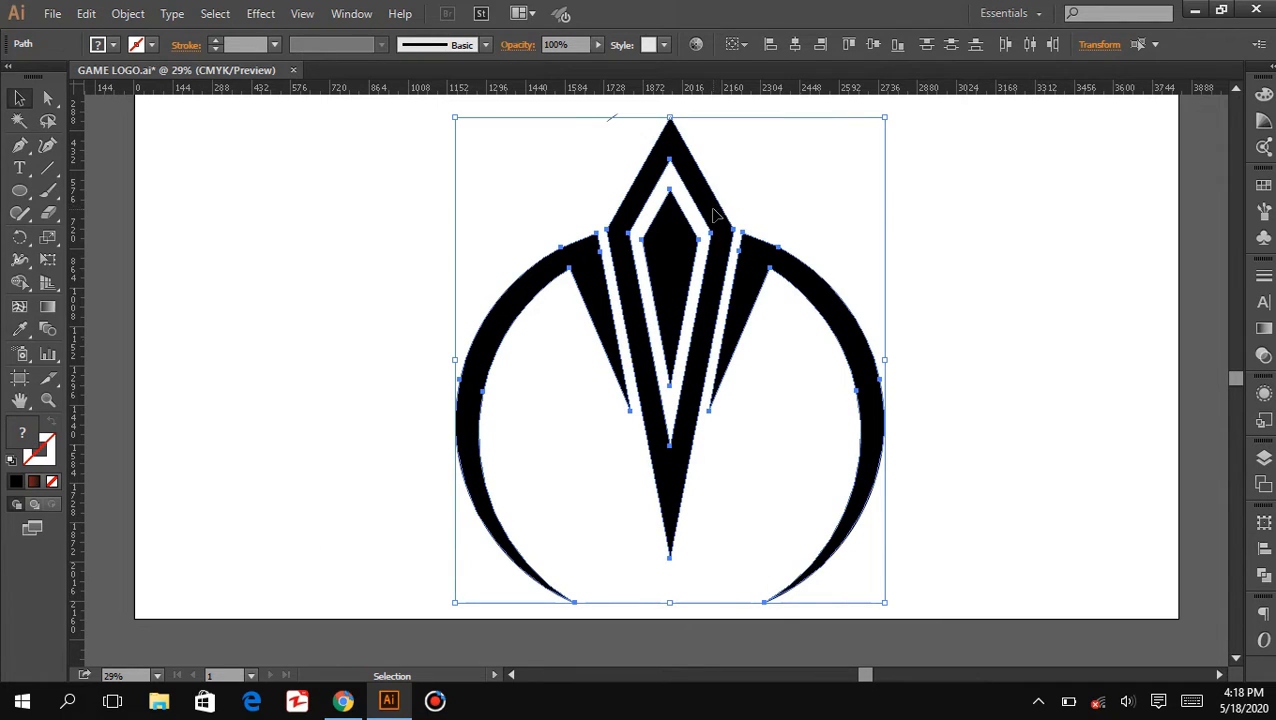
drag(715, 215, 715, 201)
drag(886, 589, 846, 546)
drag(664, 284, 665, 274)
click(920, 379)
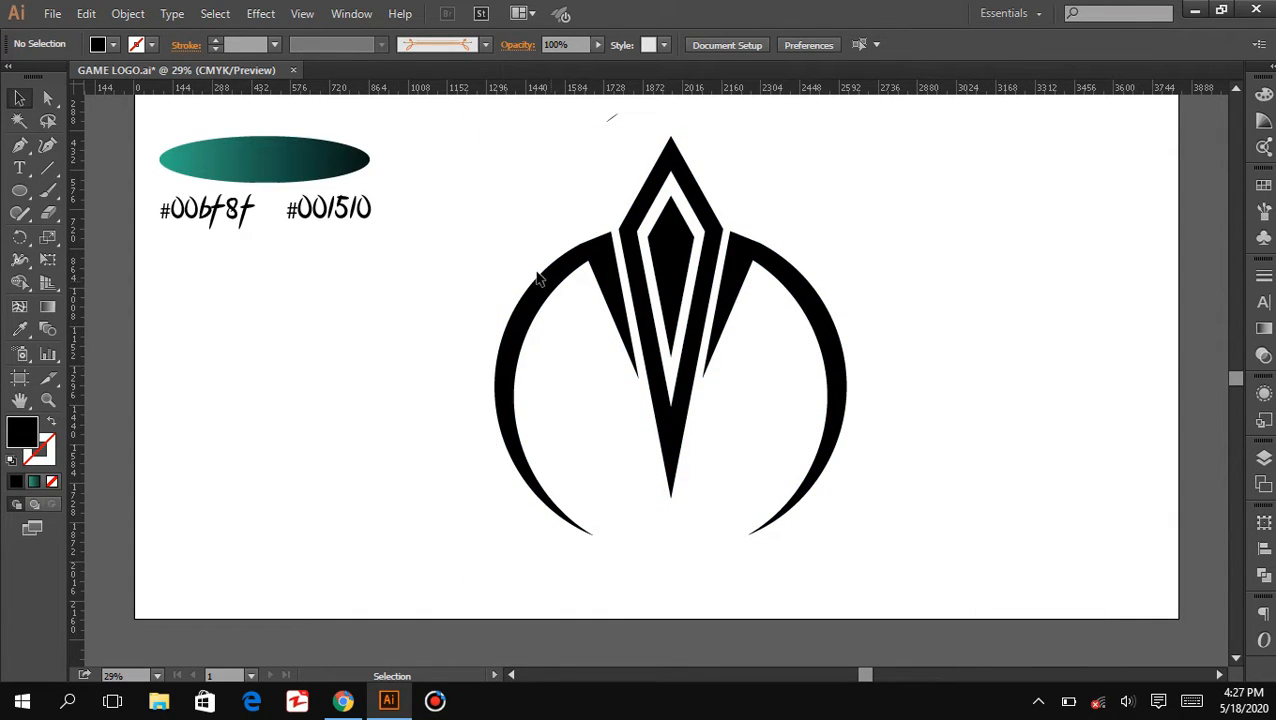
Fill both crescents and the inner kite with the #00bf8f to #001510 gradient sampled from the ellipse
click(549, 287)
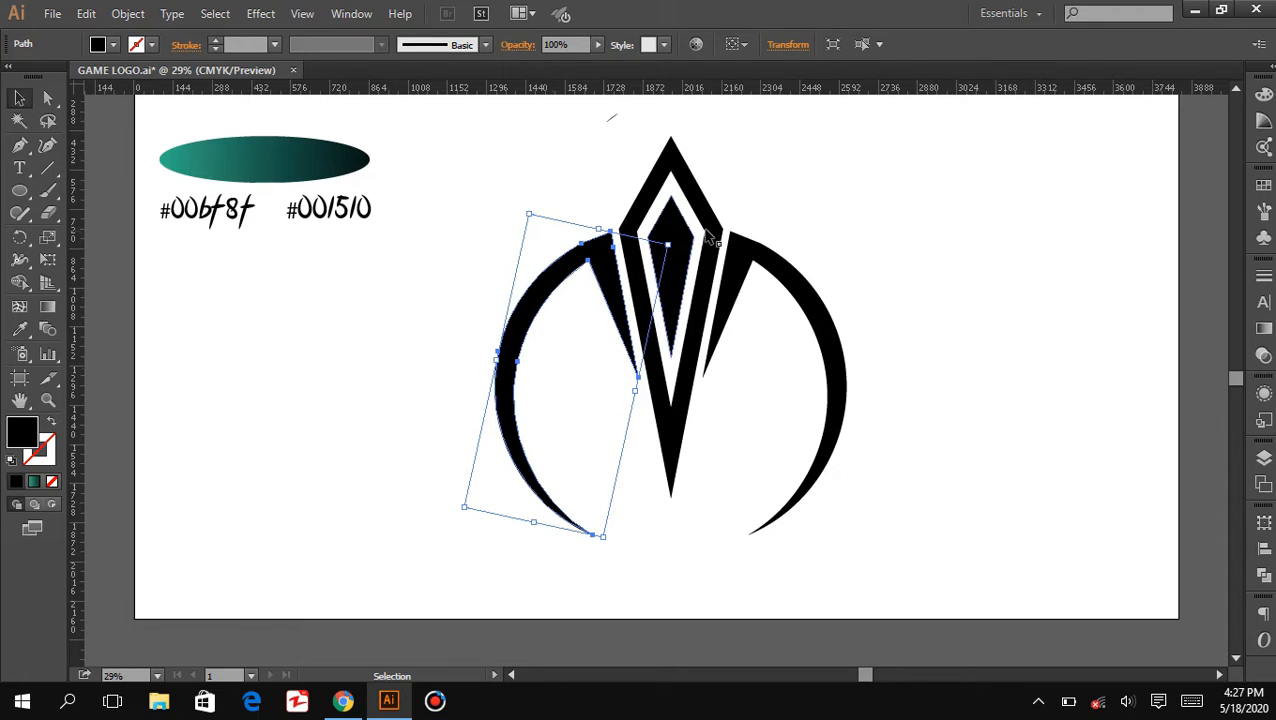
shift+click(676, 250)
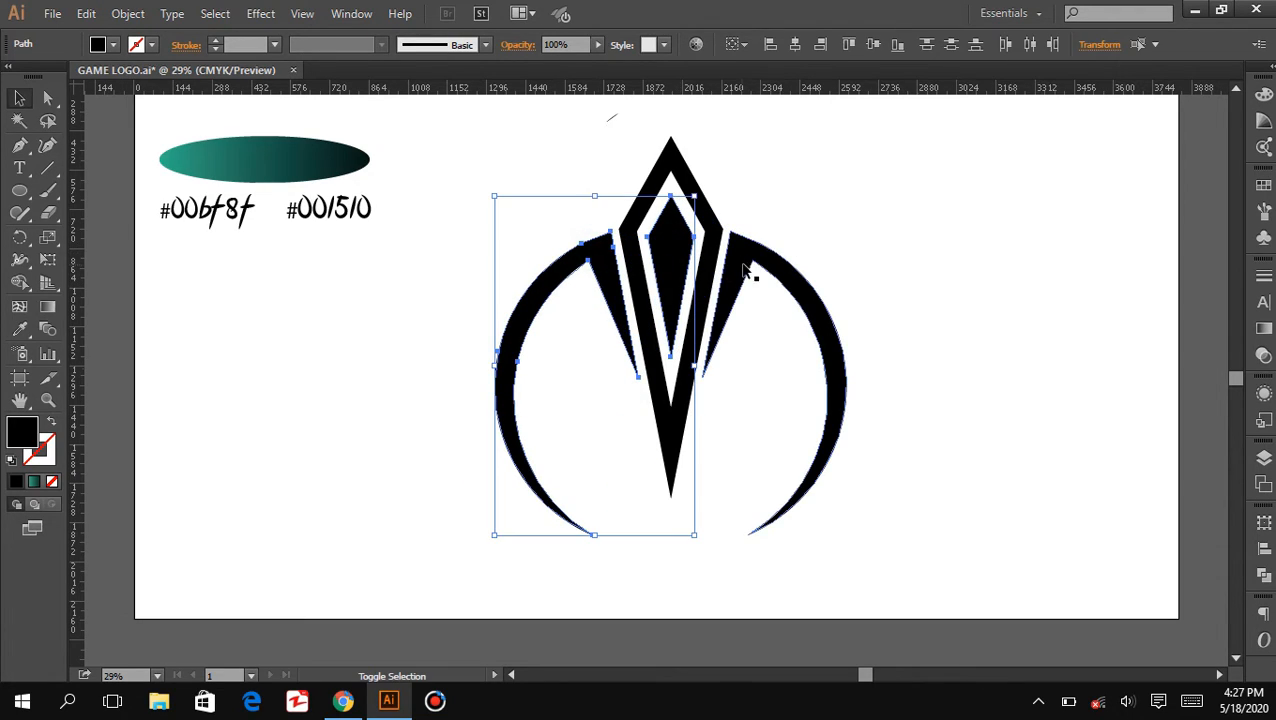
shift+click(742, 268)
click(19, 329)
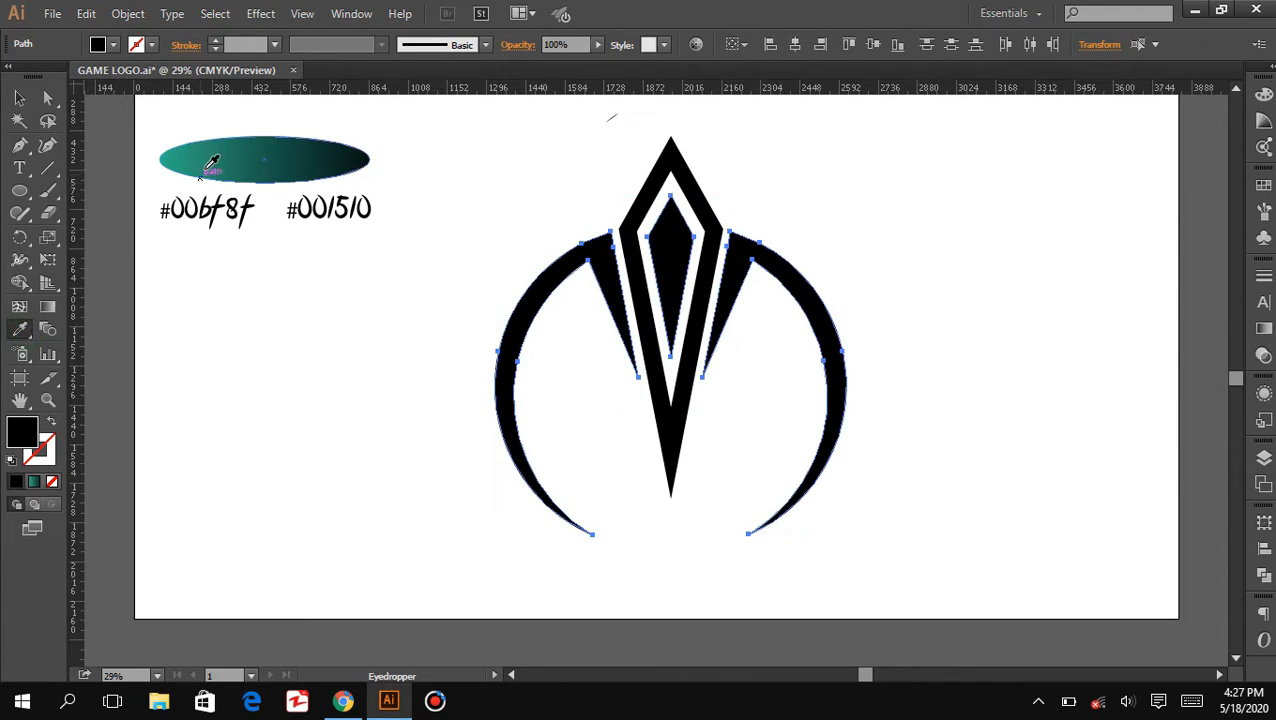
click(212, 160)
click(19, 99)
click(287, 323)
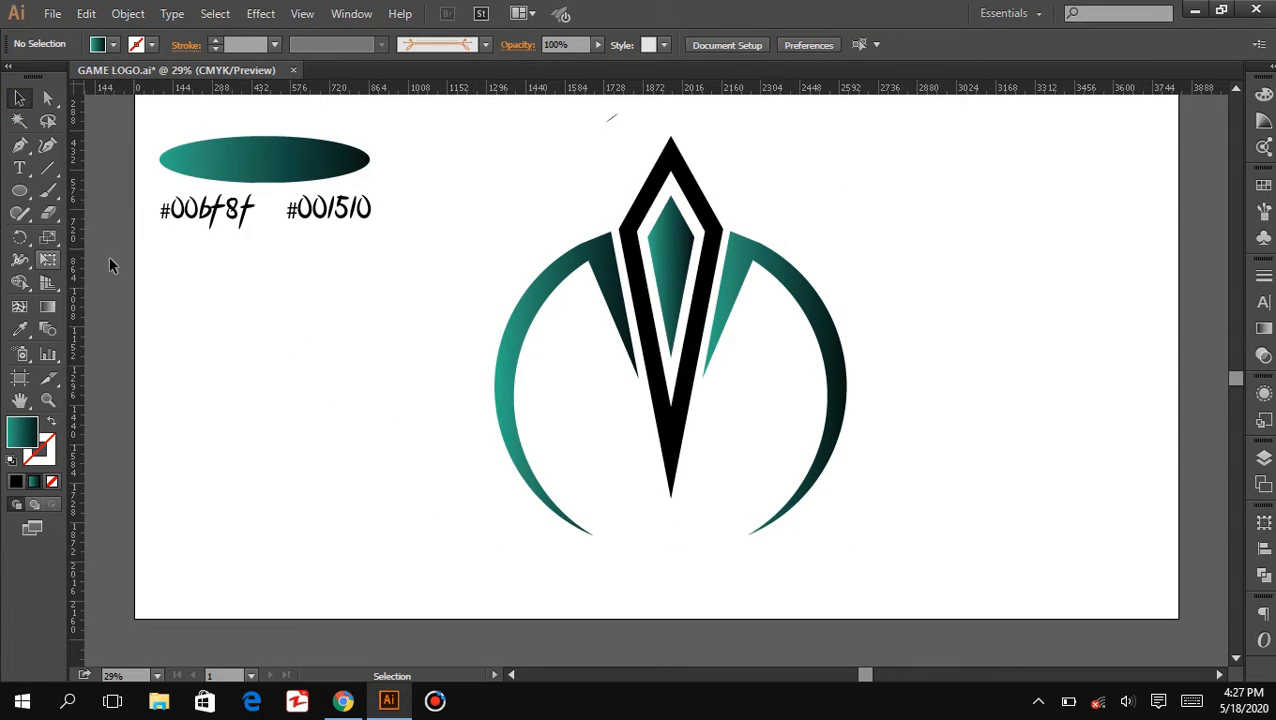
Redirect the right crescent's gradient downward so it stays green above and darkens only toward the lower tip
click(737, 262)
click(48, 307)
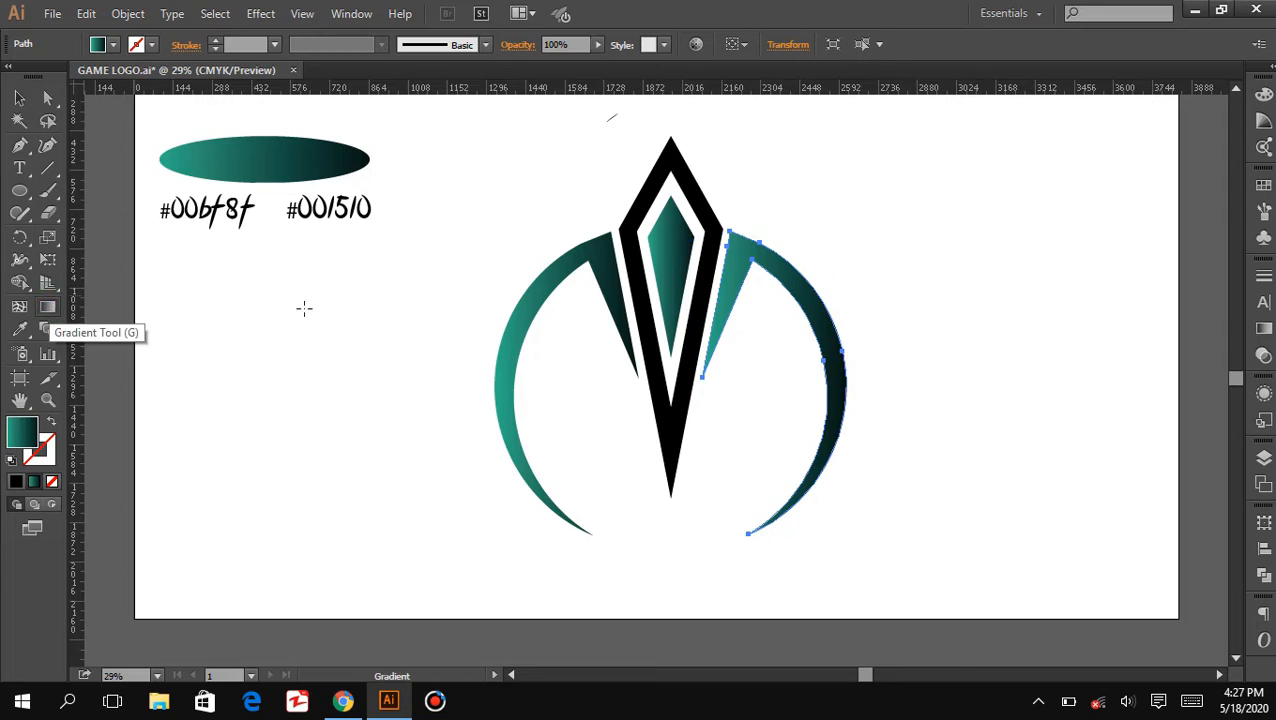
drag(802, 278, 835, 541)
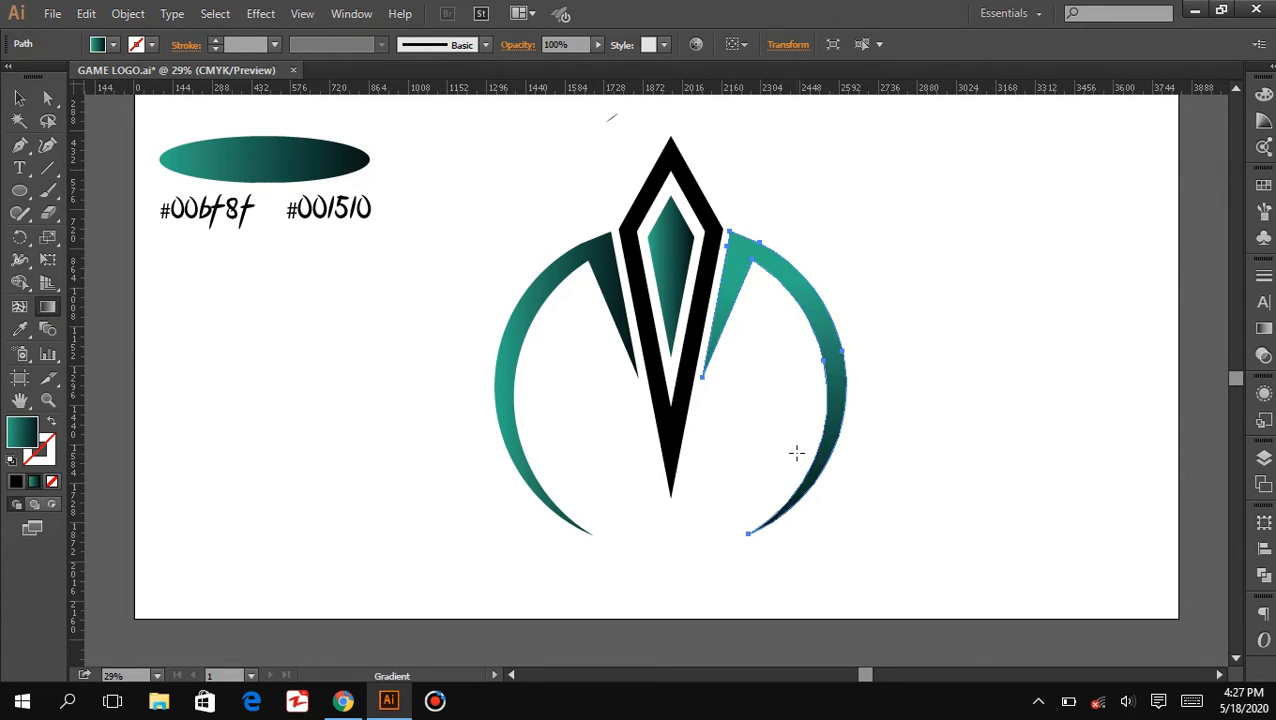
drag(826, 356, 803, 543)
drag(826, 358, 805, 540)
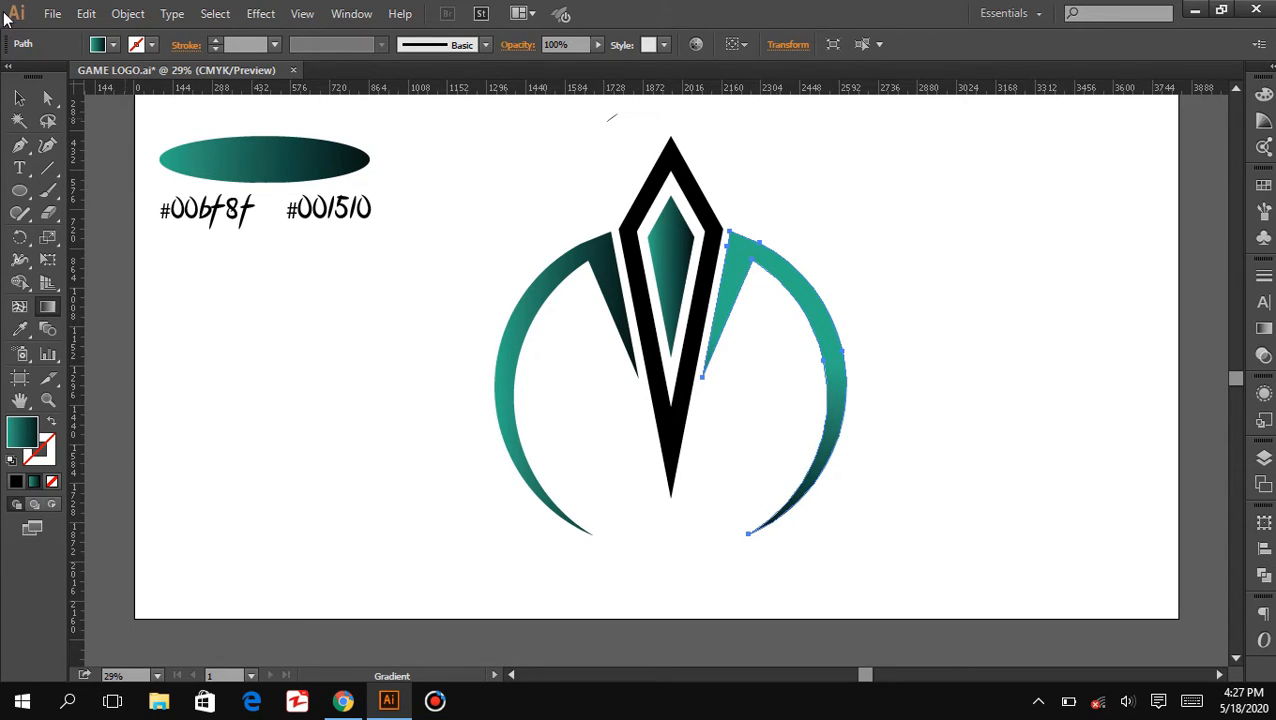
Redirect the left crescent's gradient downward so only its lower tip darkens, mirroring the right crescent
click(19, 97)
click(510, 376)
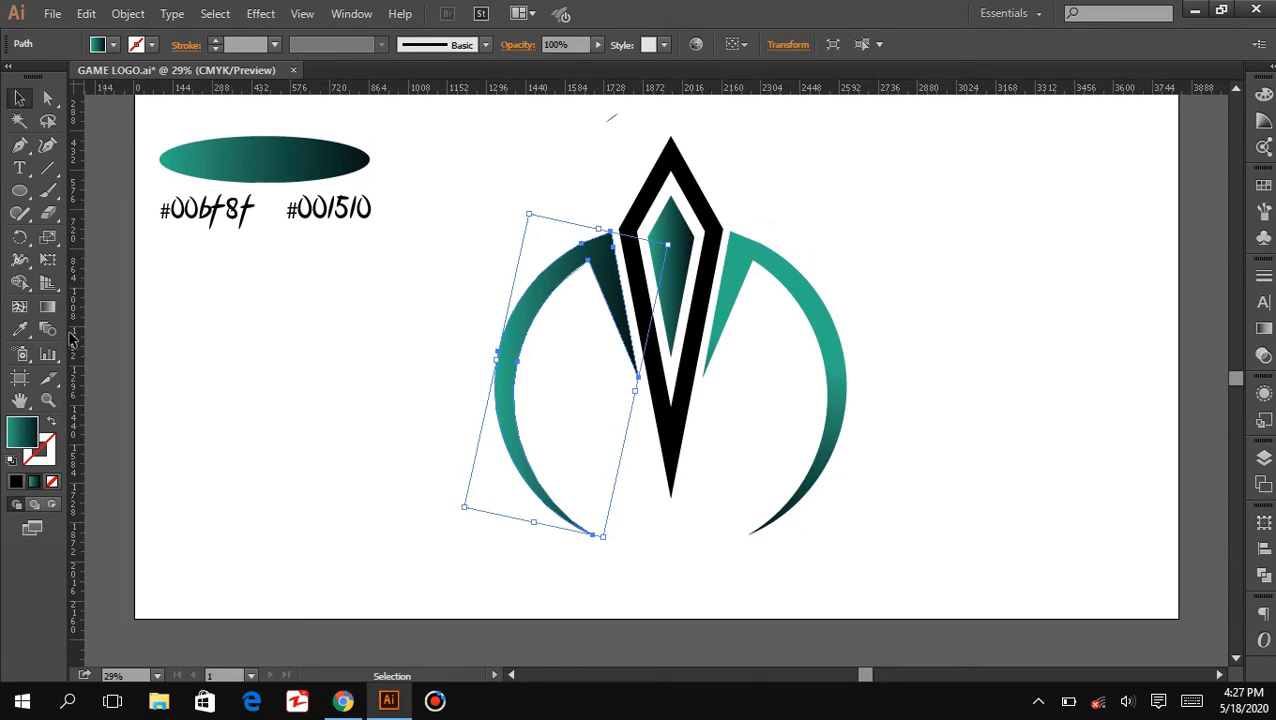
click(47, 306)
drag(541, 258, 535, 511)
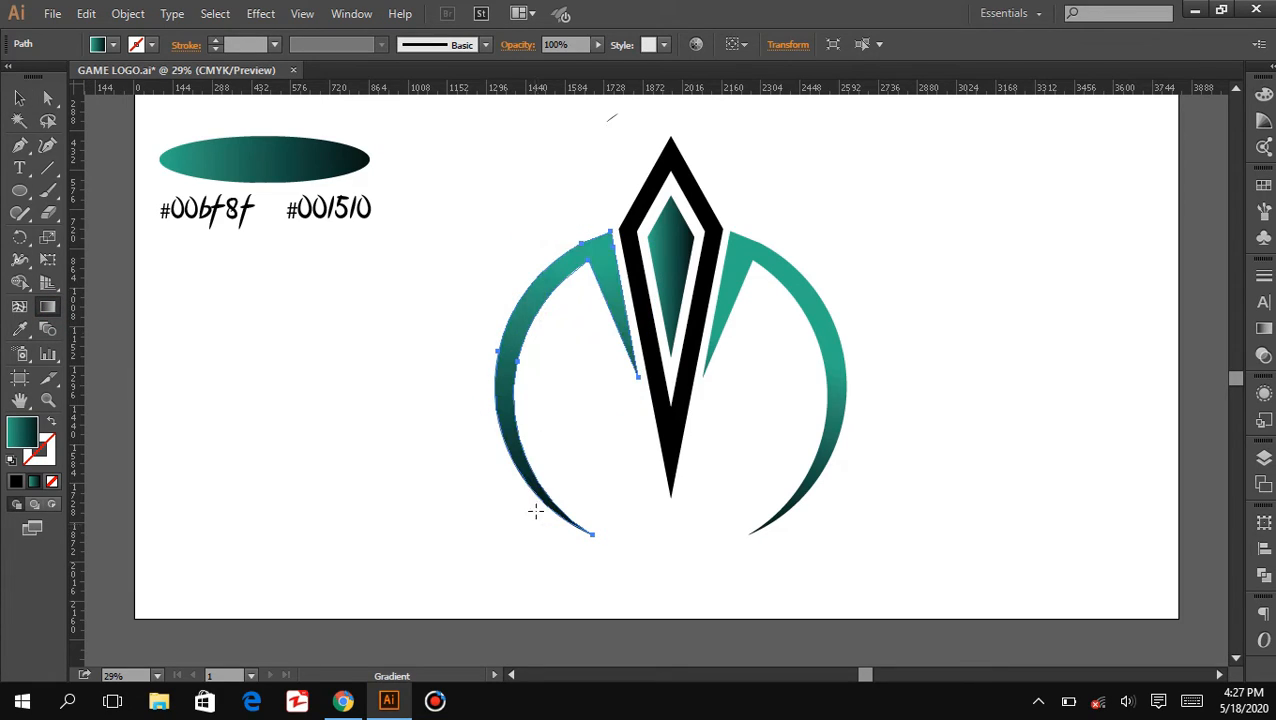
drag(516, 364, 600, 552)
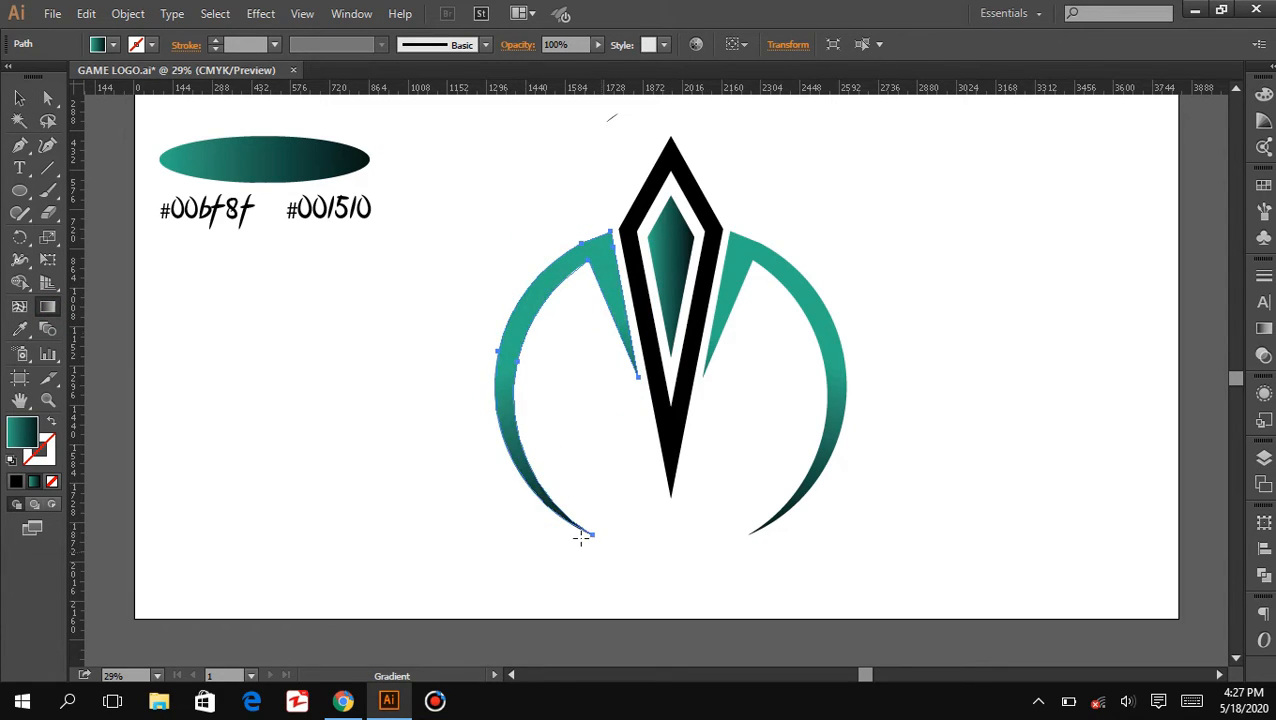
drag(518, 426, 586, 547)
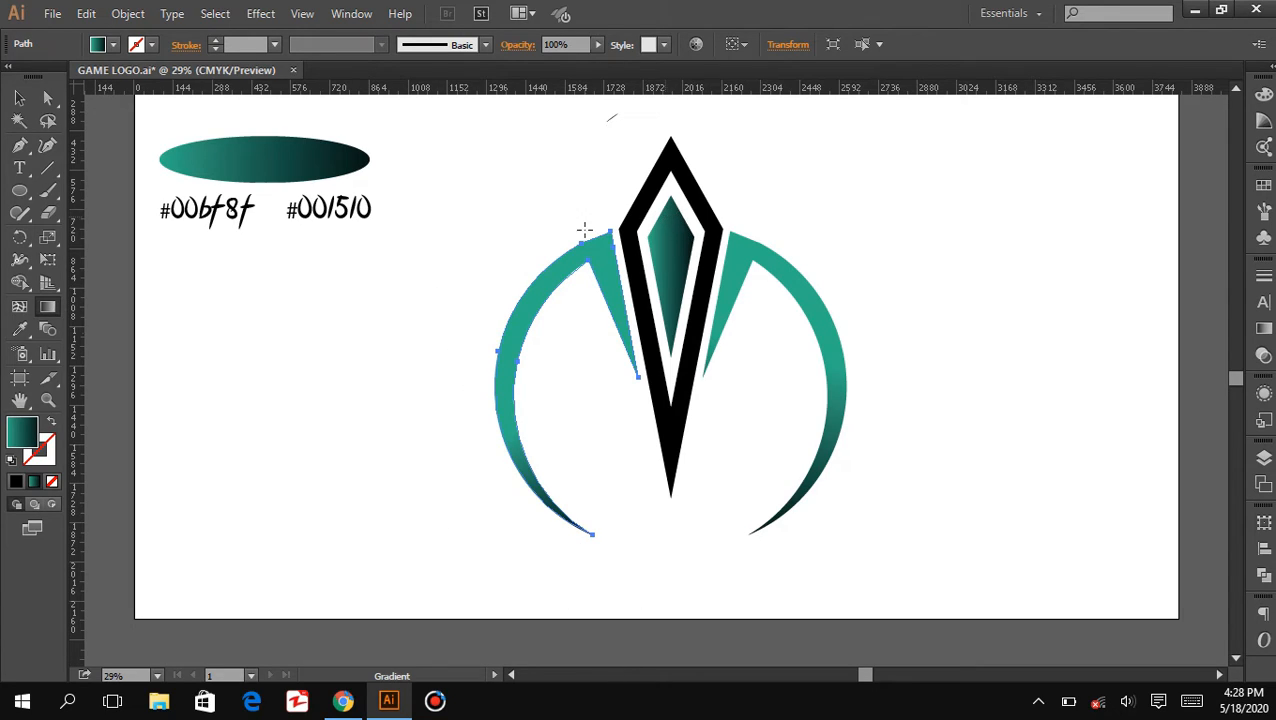
Run the inner kite's gradient vertically, from green at its upper point to dark at its lower point
click(18, 97)
click(676, 228)
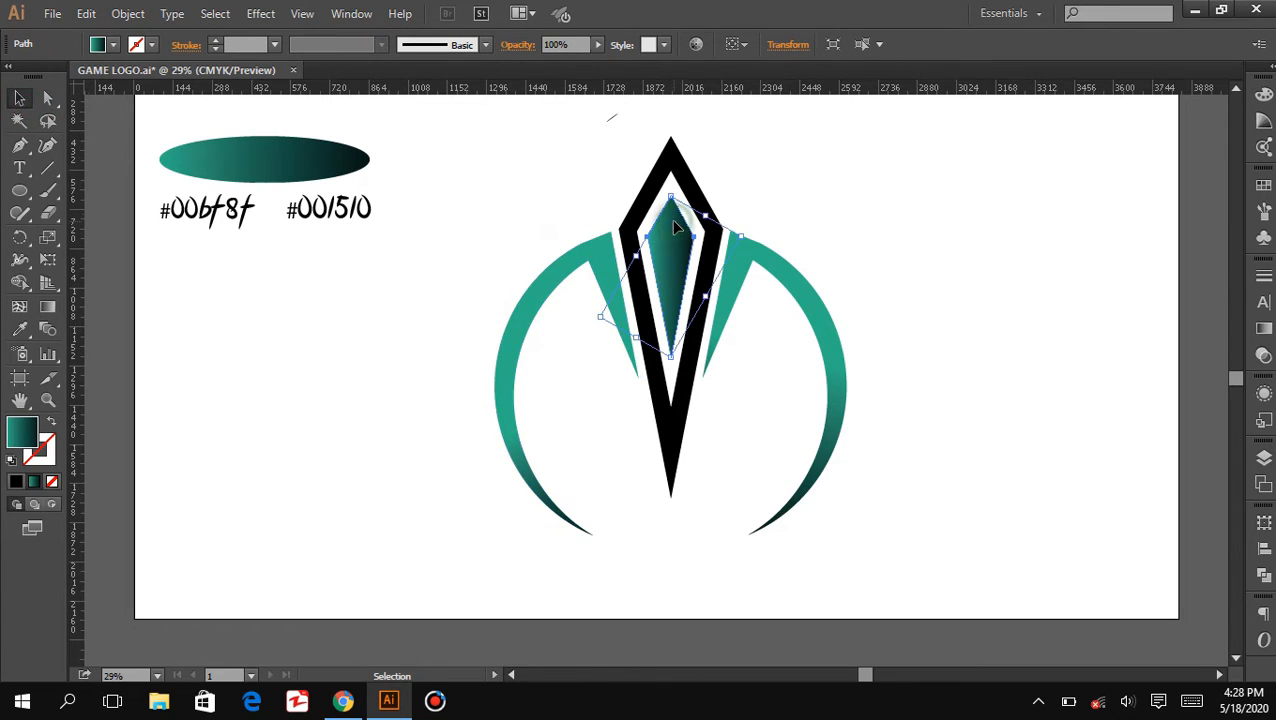
click(47, 307)
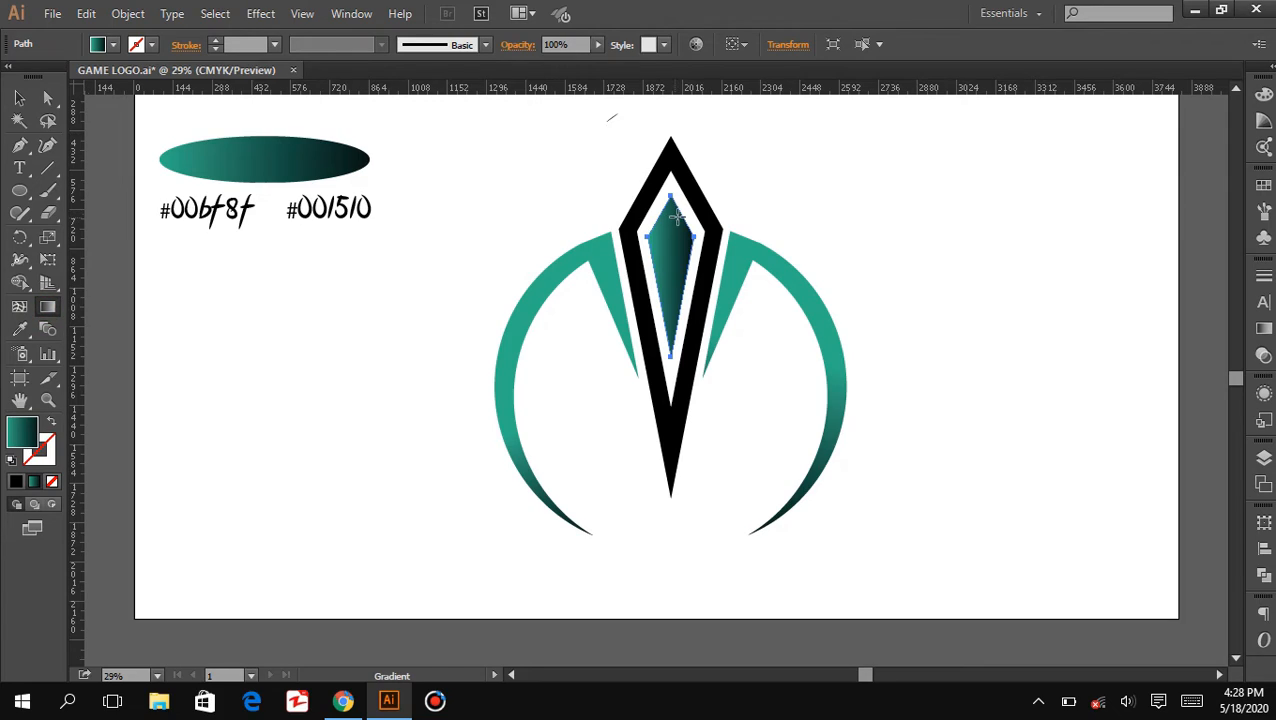
drag(674, 206, 674, 431)
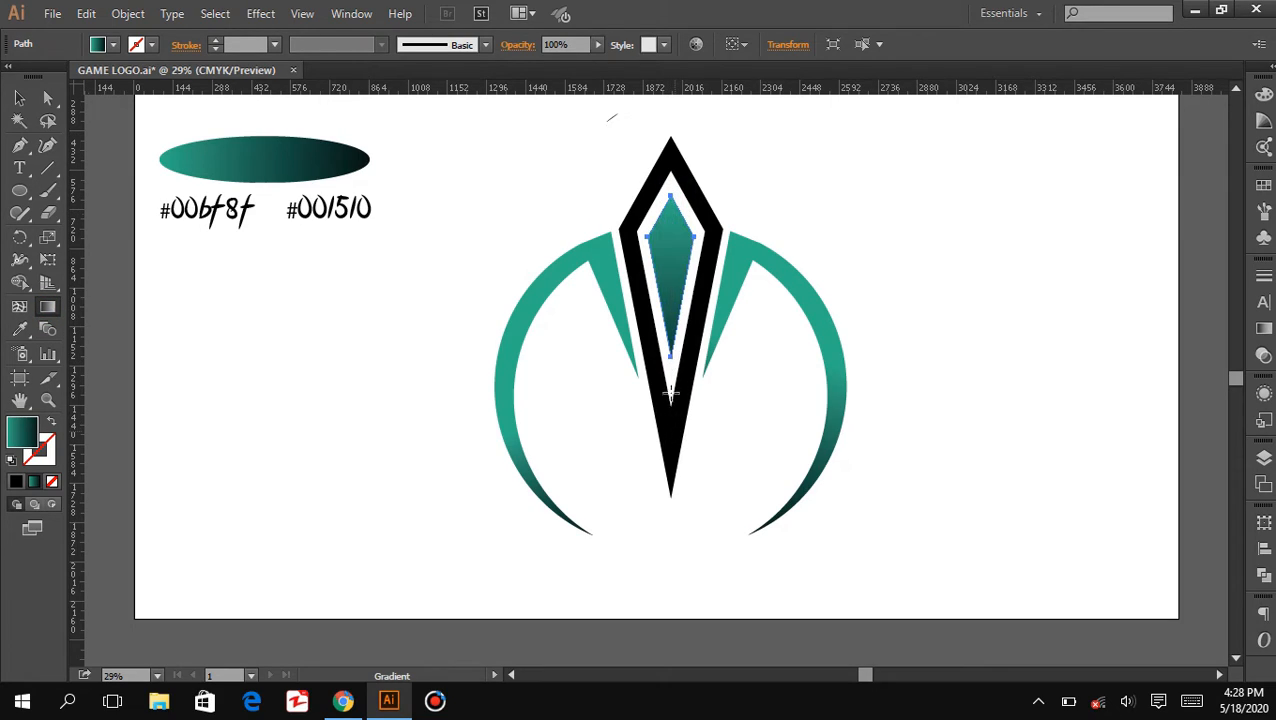
click(19, 98)
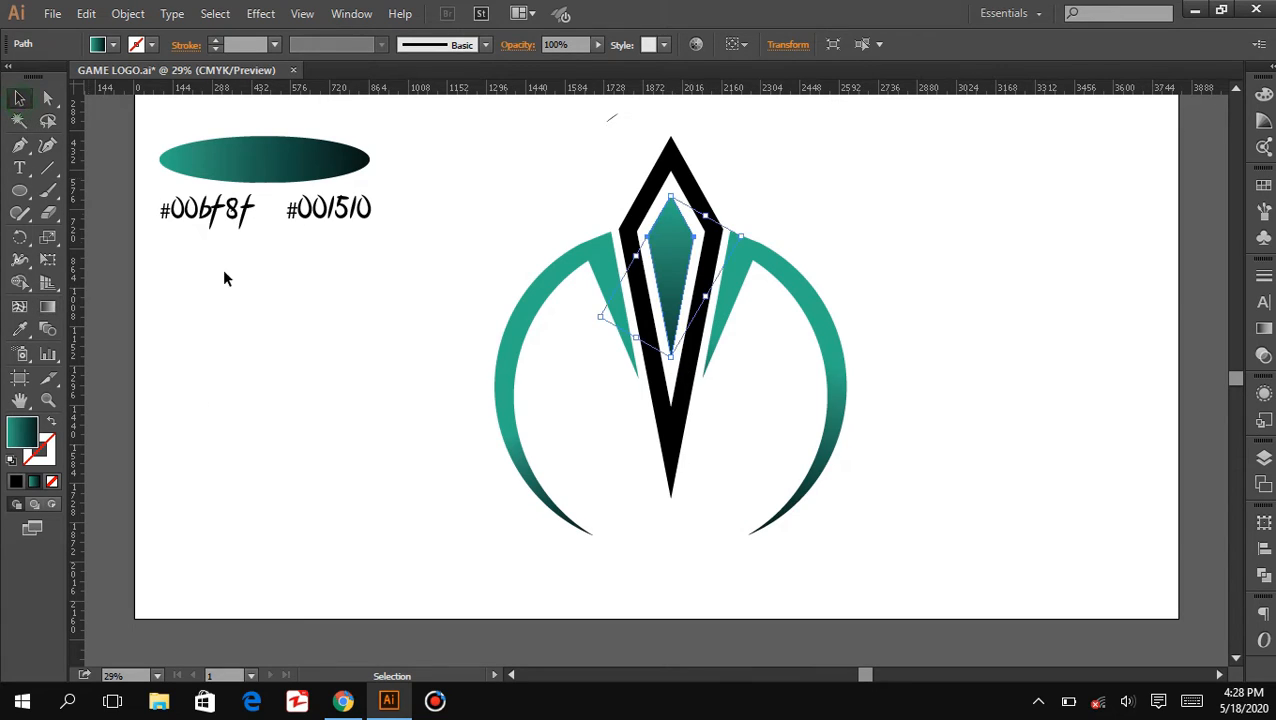
click(257, 326)
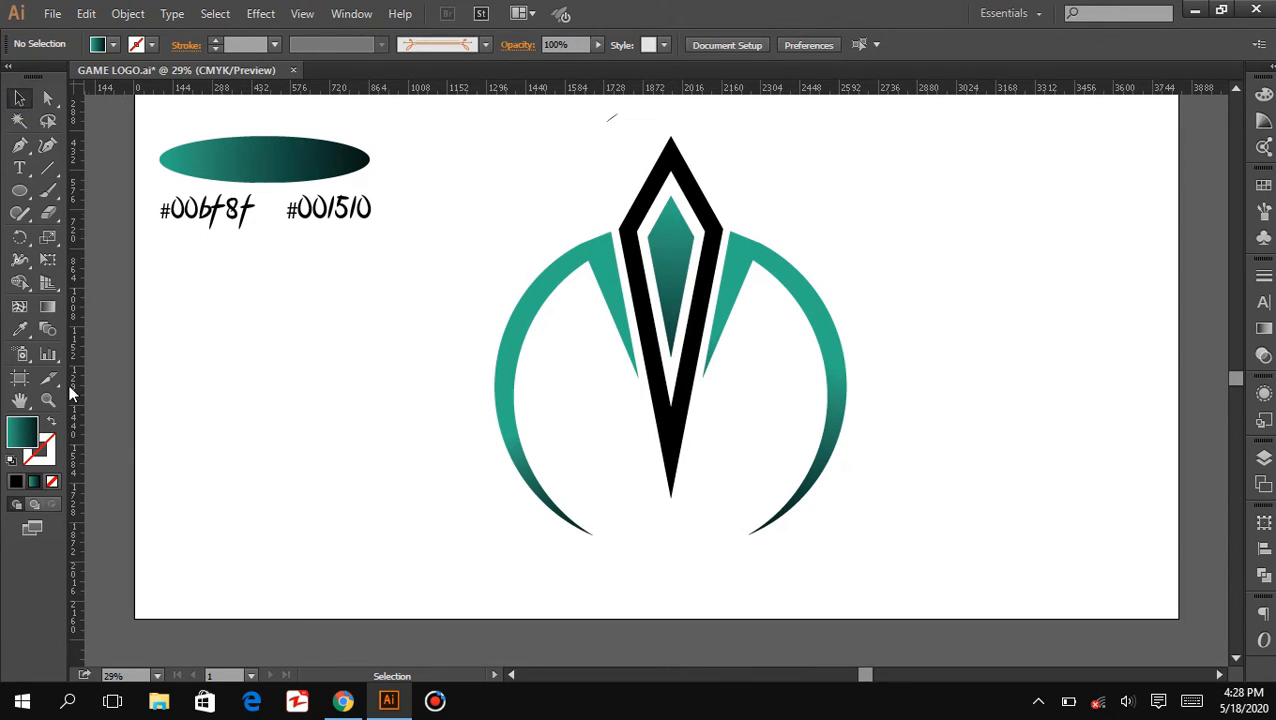
Add the text "LOGO DESIGN" in the HOLIDAY FREE font at 207 pt beneath the emblem
click(19, 168)
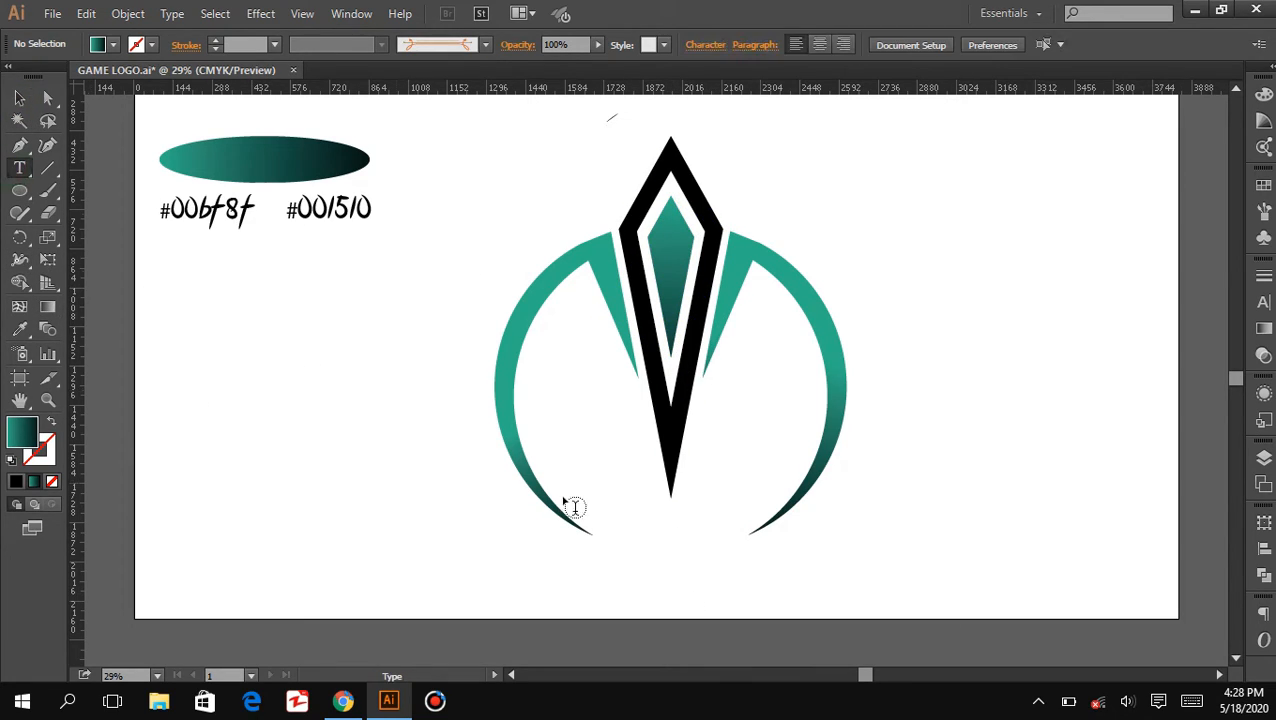
click(541, 577)
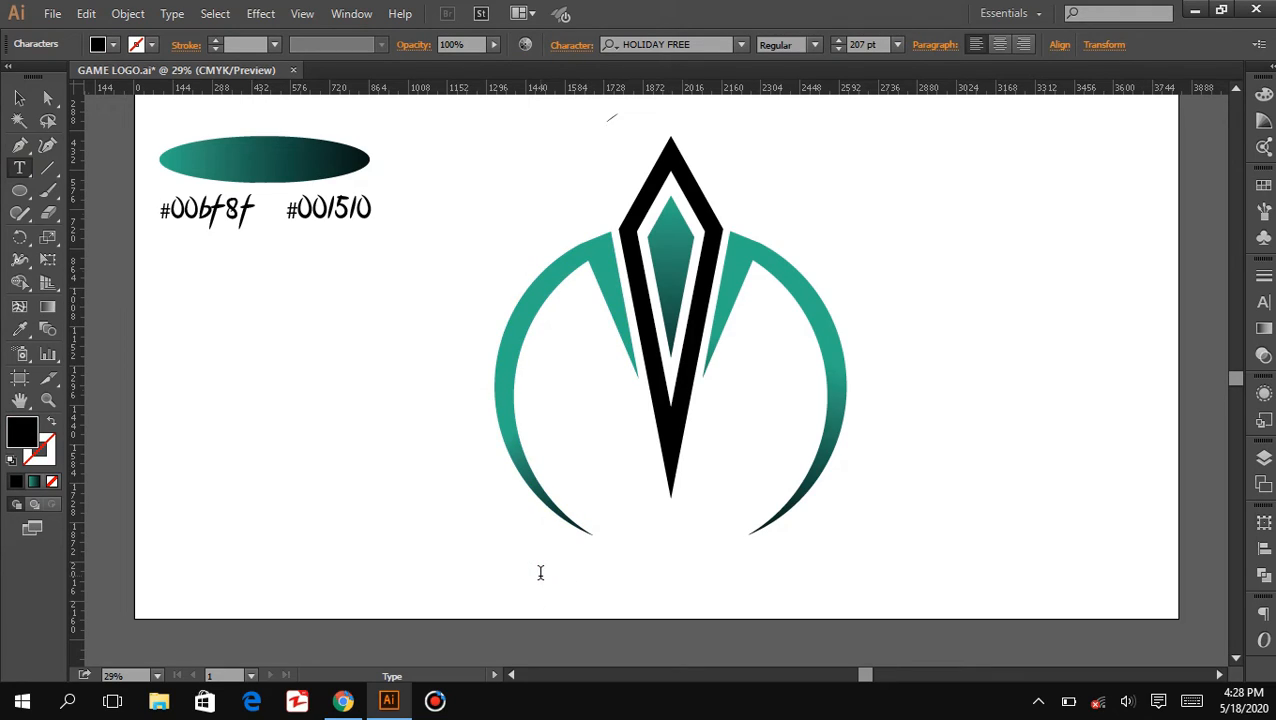
text(LOGO)
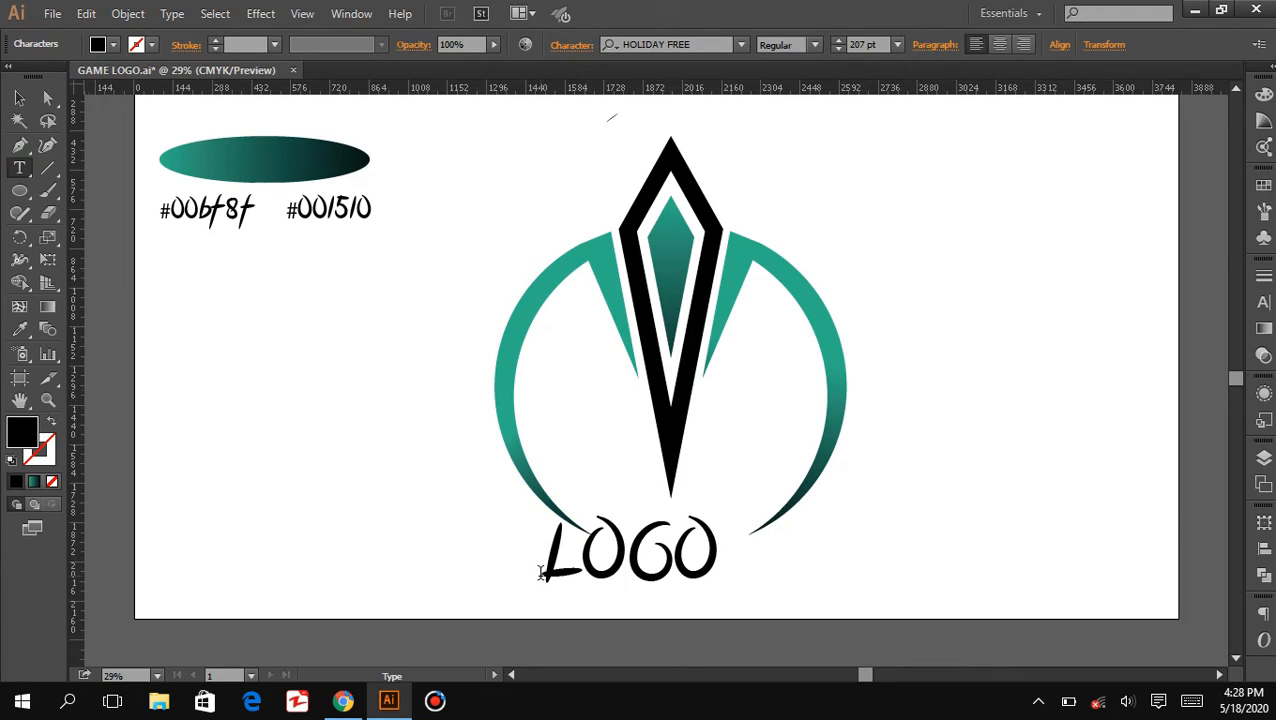
text( DESIGN)
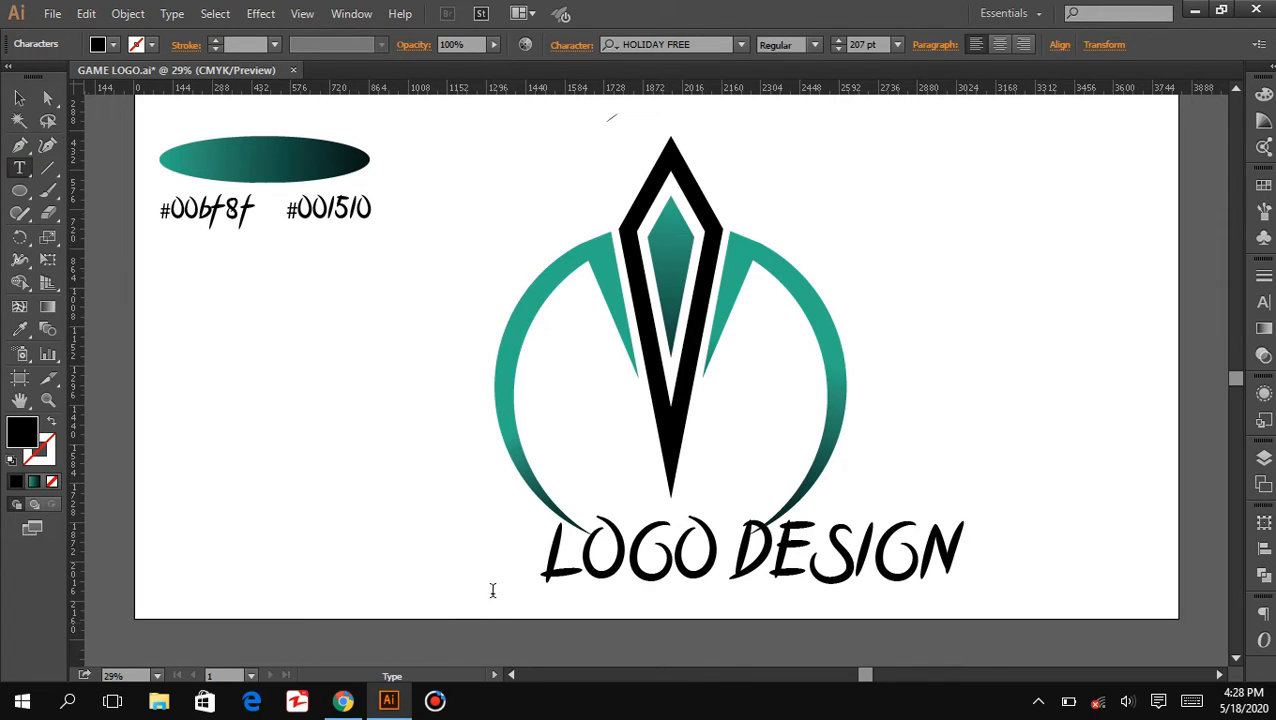
drag(500, 548, 975, 582)
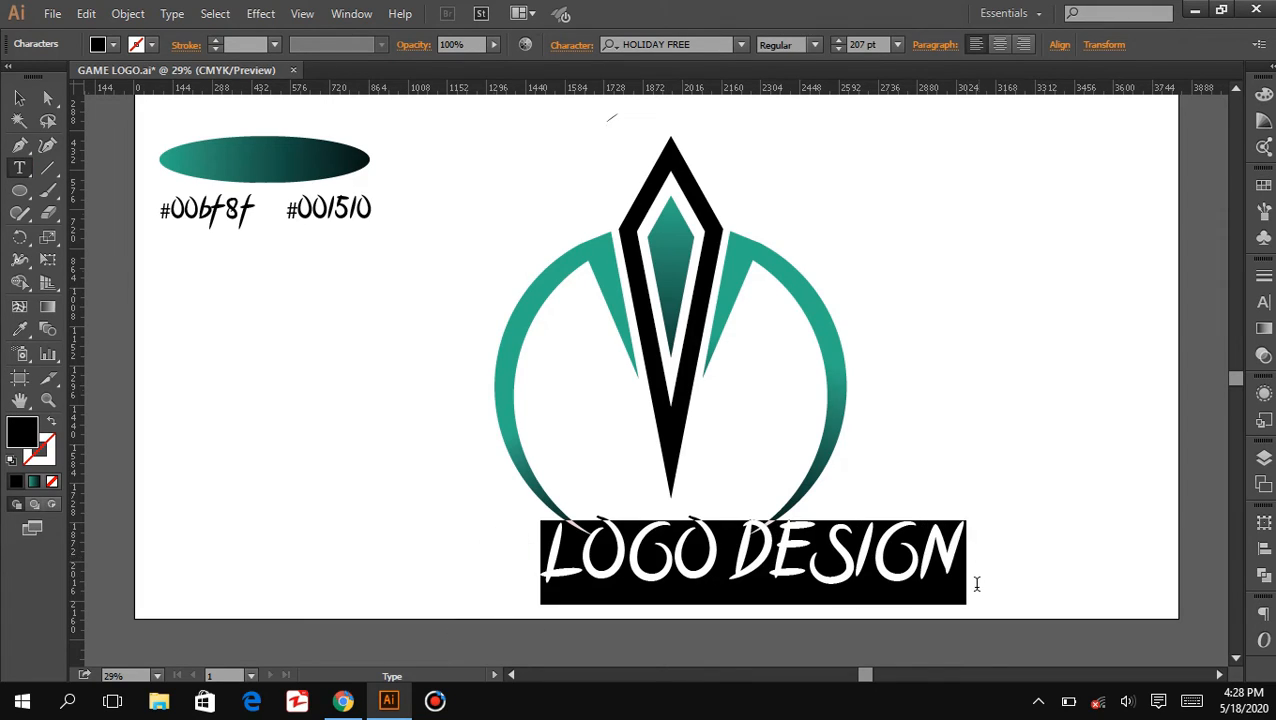
Group all the emblem's shapes and move the group up slightly to clear the text
click(19, 98)
drag(510, 177, 863, 425)
right_click(705, 325)
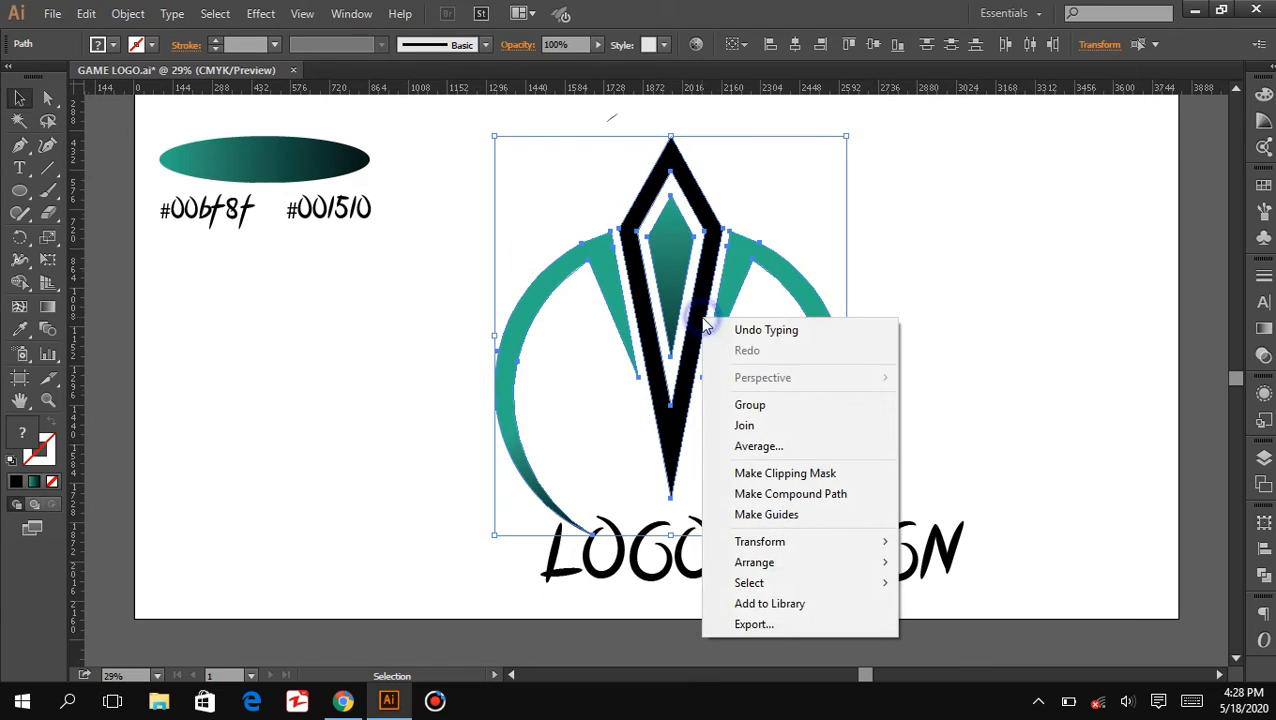
click(752, 406)
drag(672, 265, 673, 248)
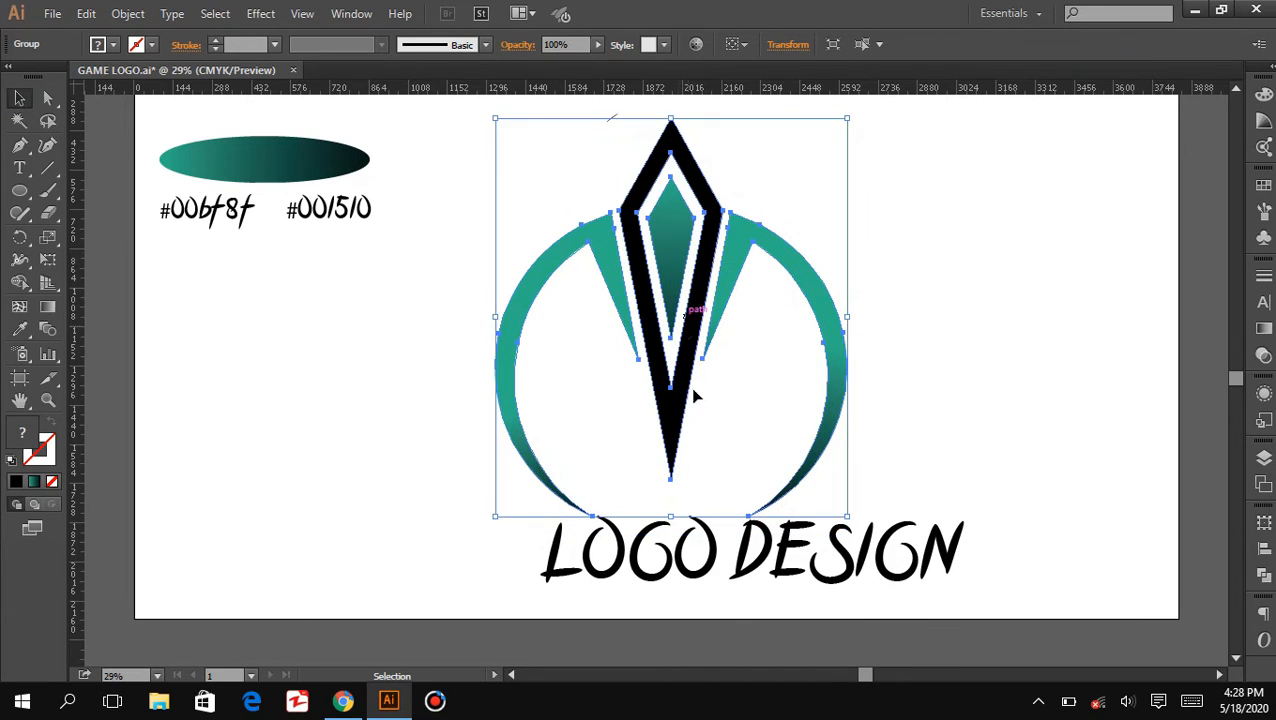
click(1005, 461)
Align the emblem and the LOGO DESIGN text to each other's horizontal centre
drag(457, 241, 918, 560)
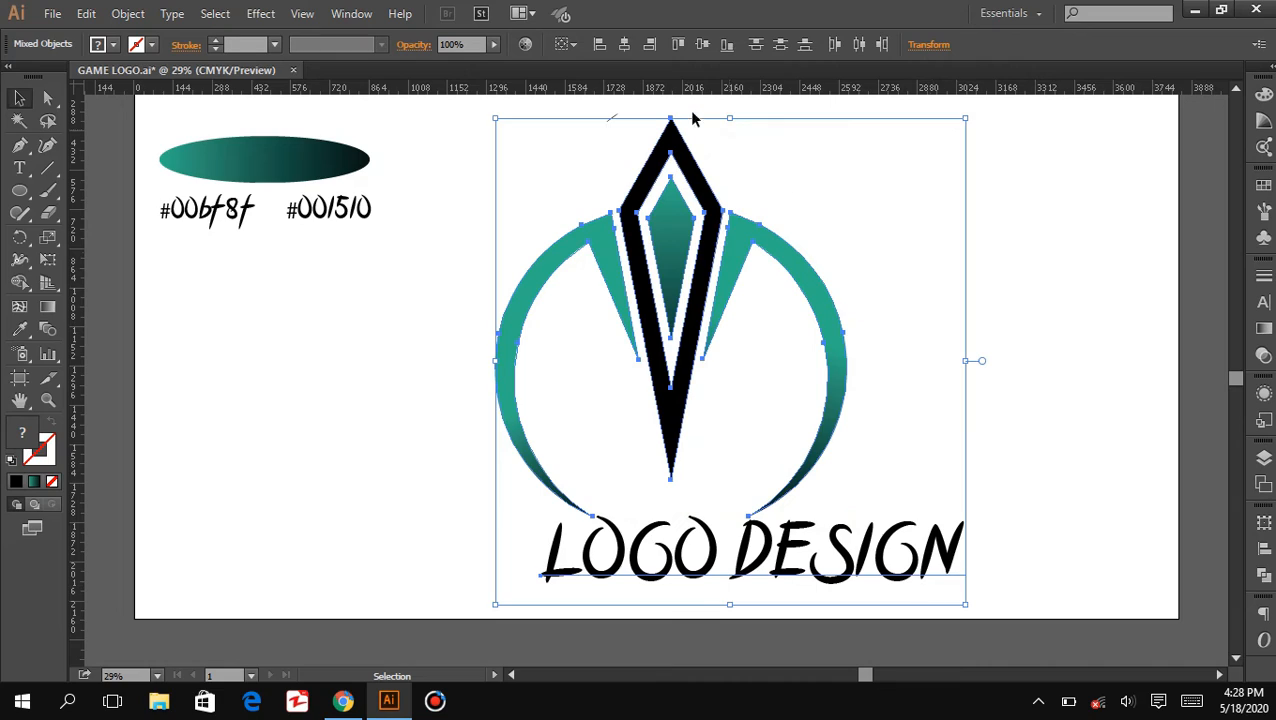
click(625, 45)
click(1091, 362)
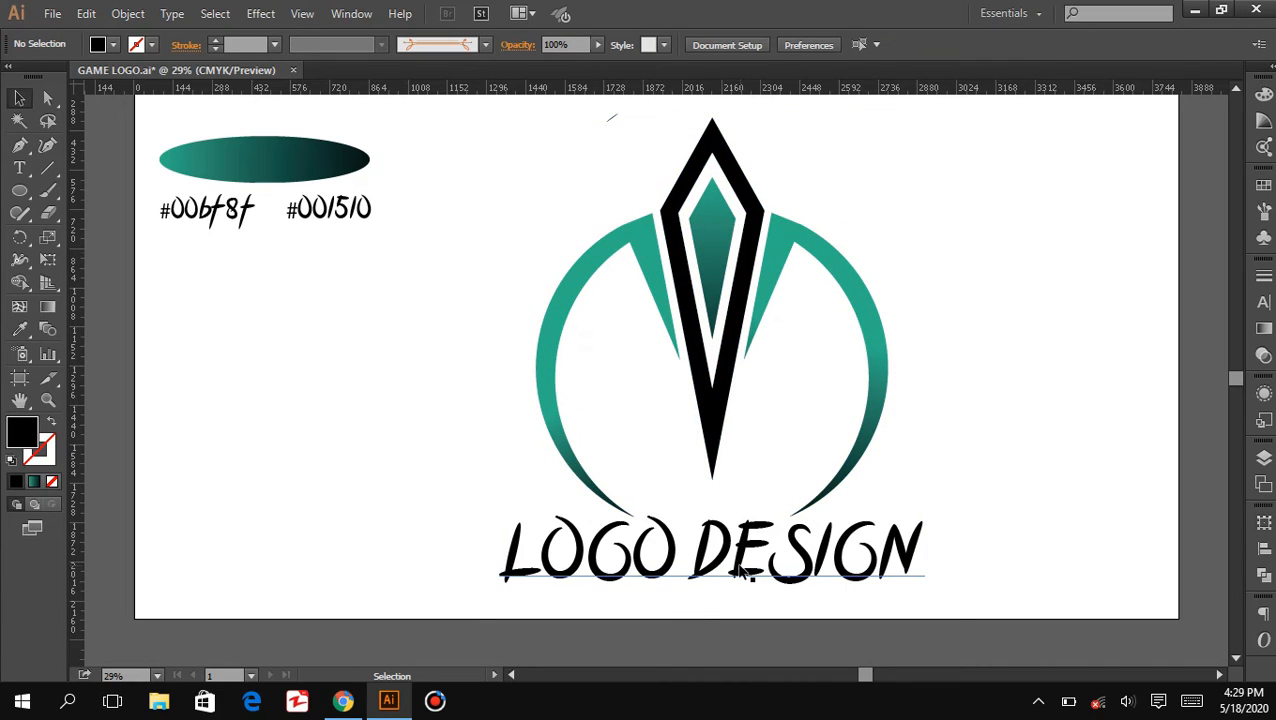
Convert the LOGO DESIGN text to outlines and fill the letters with the green-to-dark gradient
click(745, 570)
right_click(745, 570)
click(806, 444)
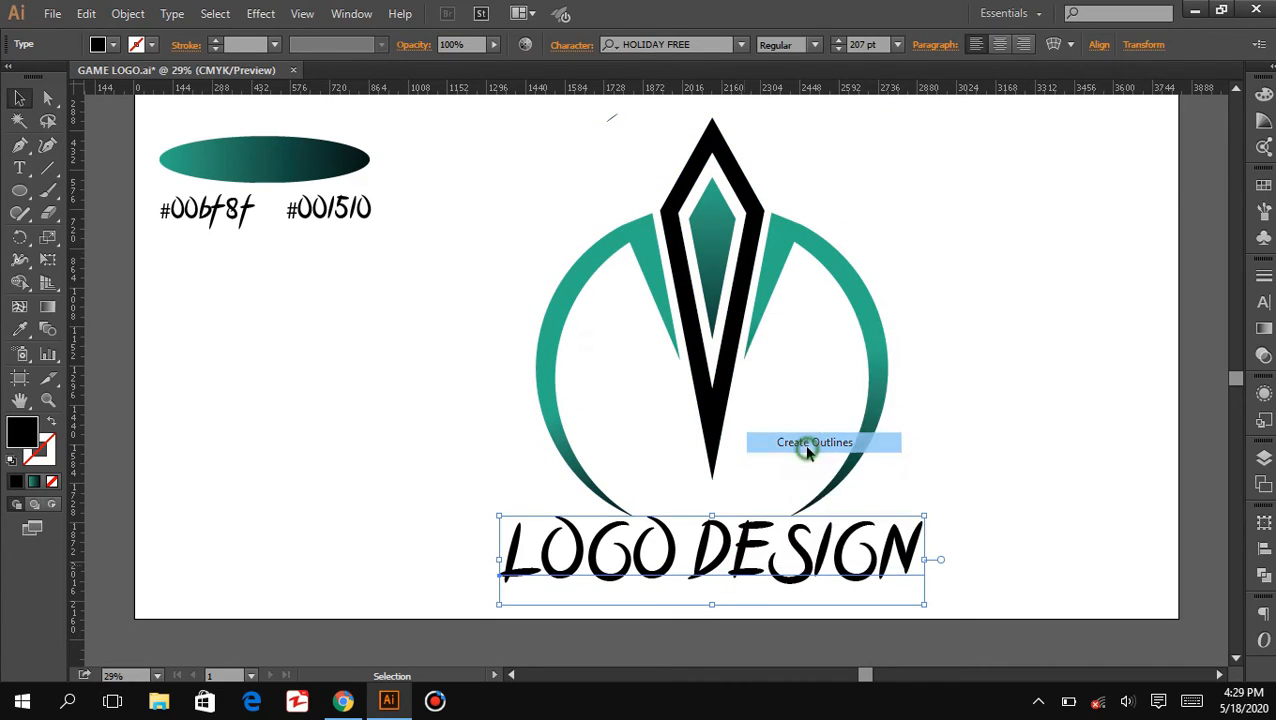
click(33, 481)
click(320, 414)
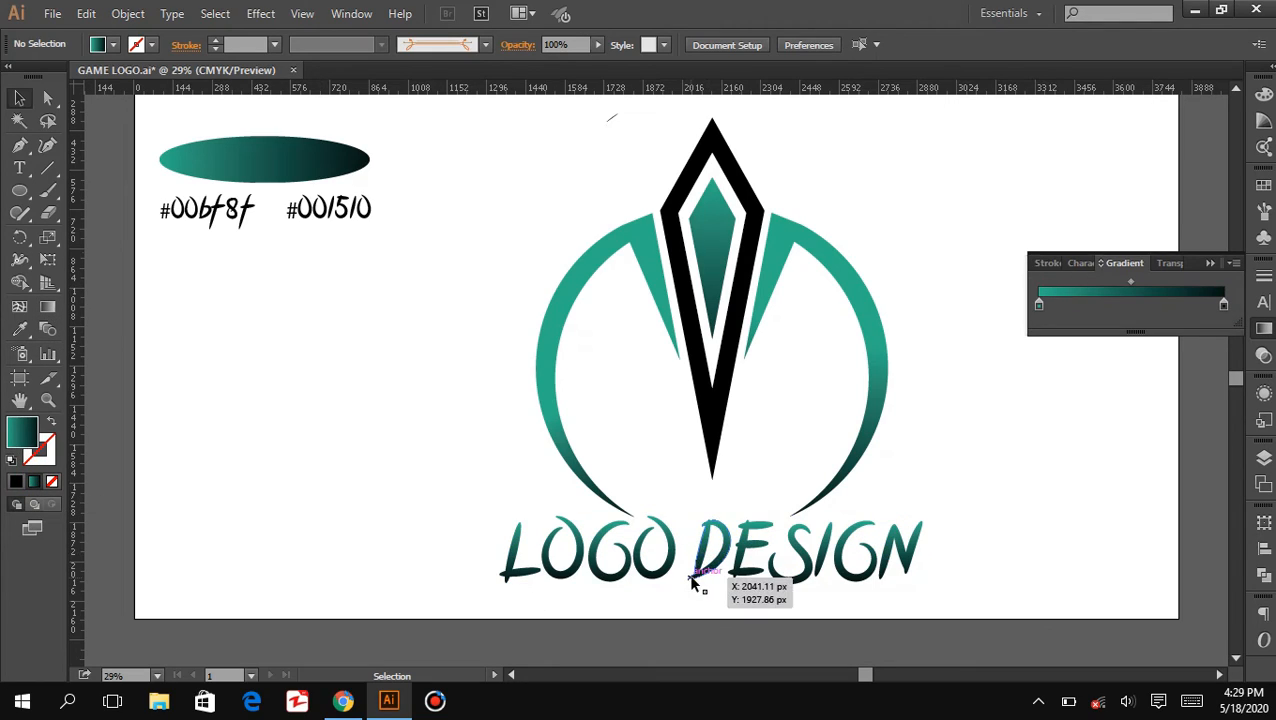
Redraw the gradient across the whole LOGO DESIGN lettering so it runs from green at the L to dark at the N
click(1210, 263)
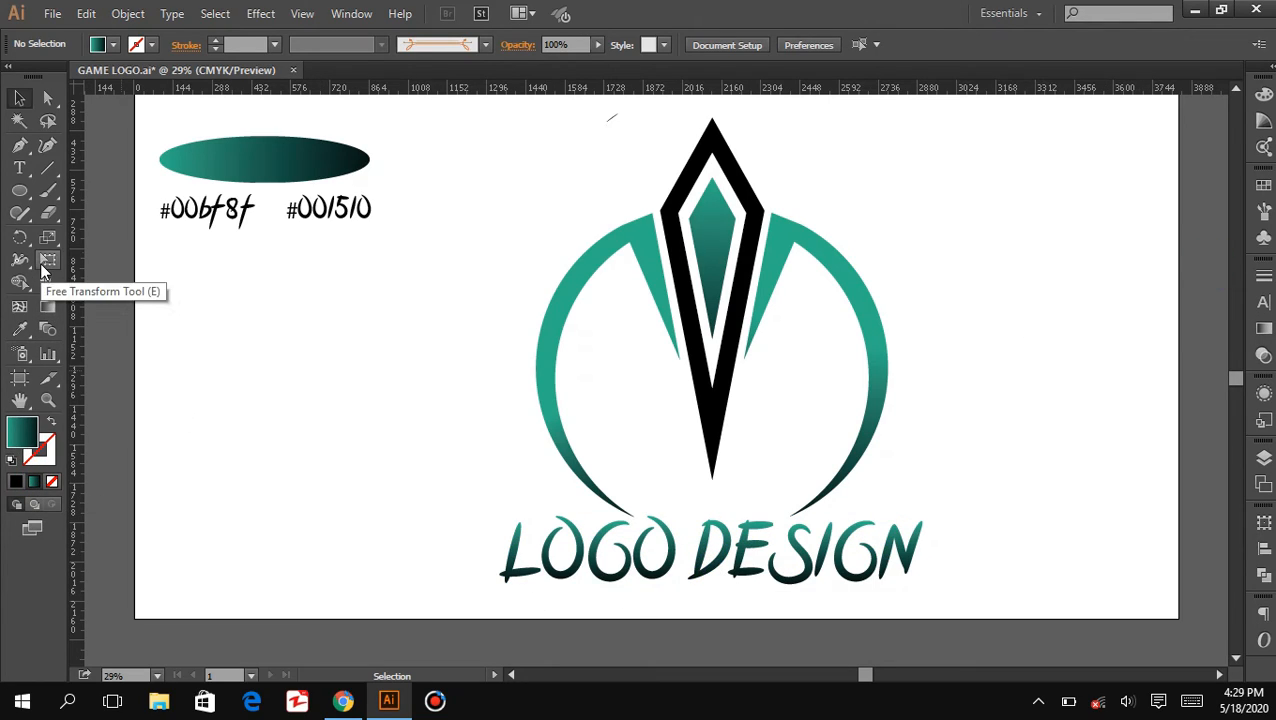
drag(379, 541, 668, 550)
click(47, 306)
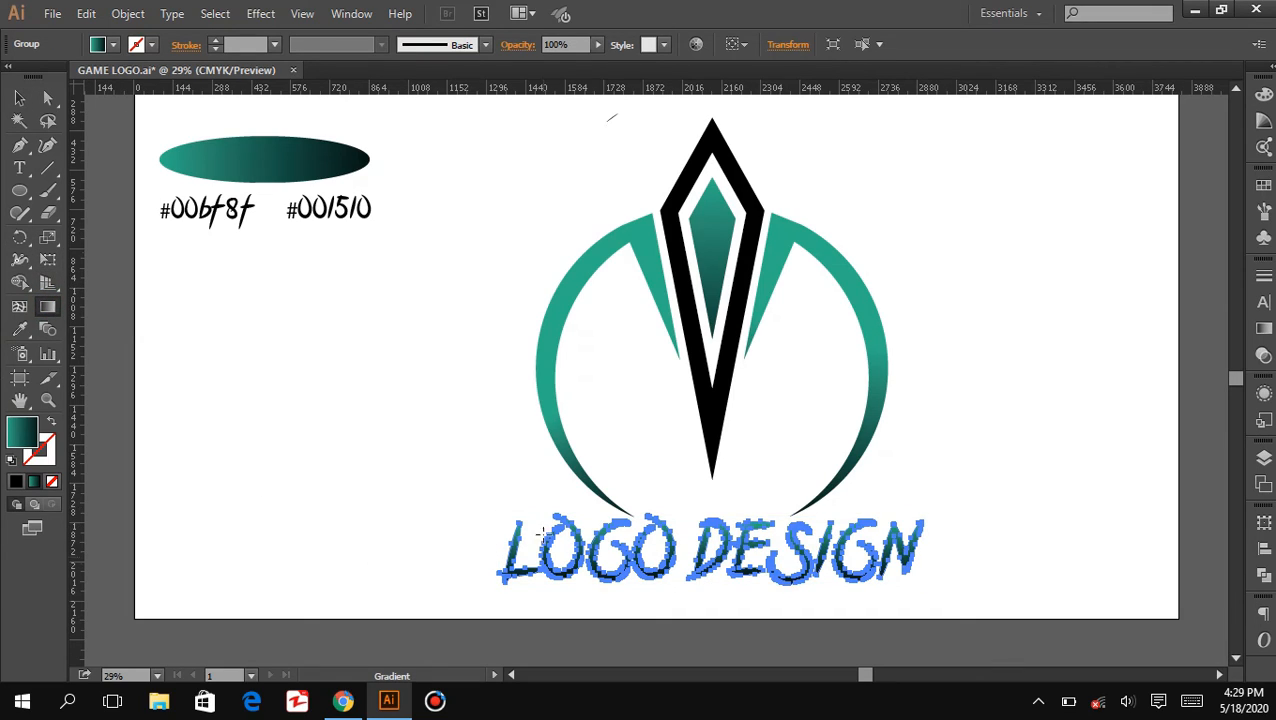
drag(507, 513, 964, 606)
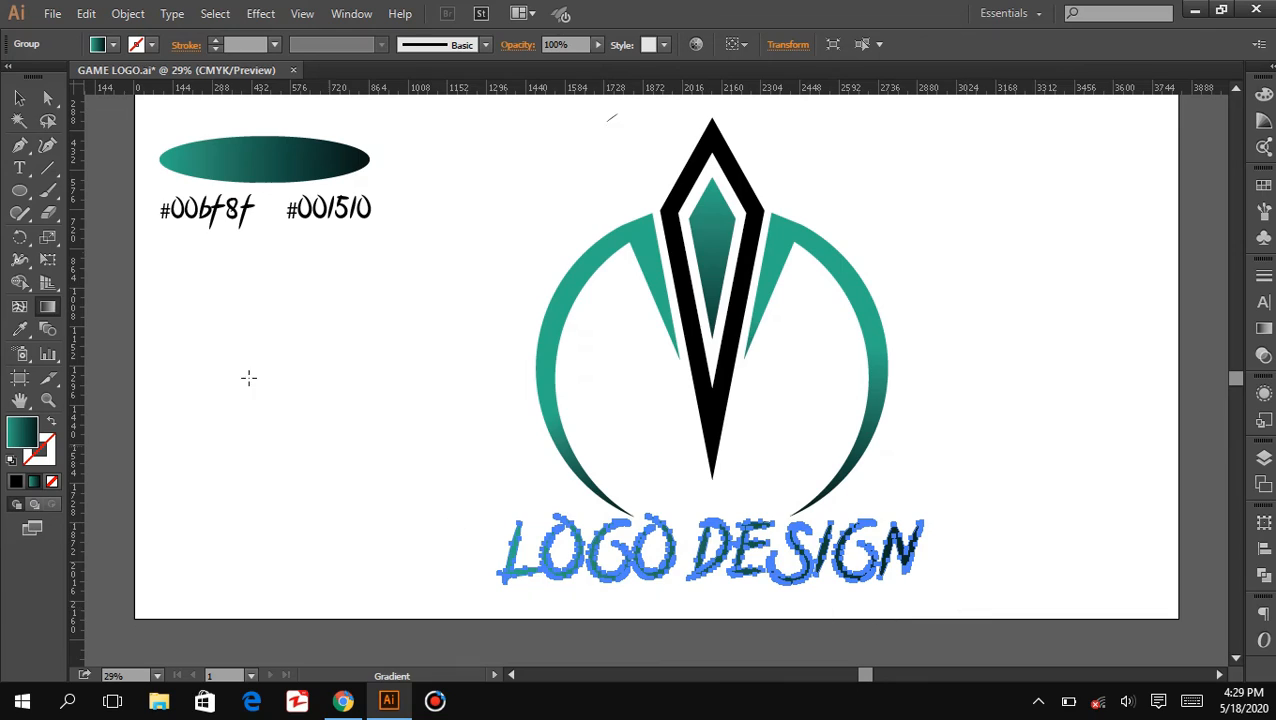
key(v)
click(395, 572)
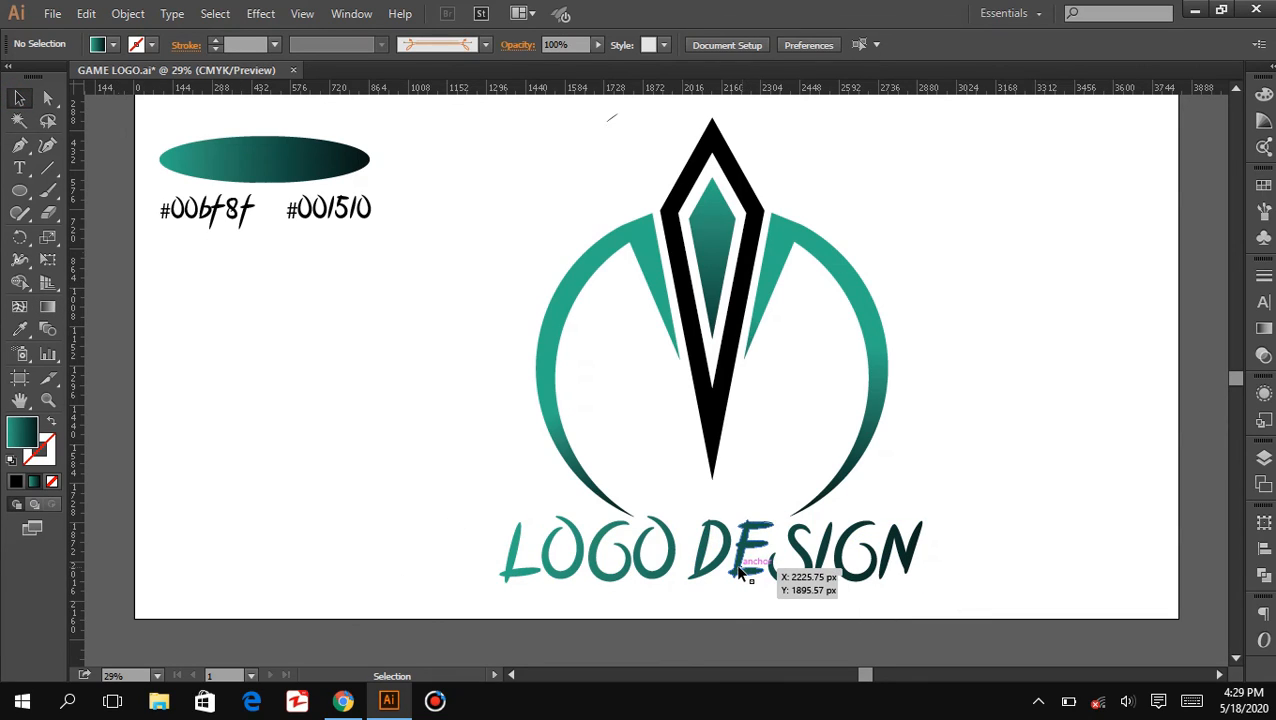
Move the LOGO DESIGN lettering down slightly to leave a gap below the emblem's crescent tips
drag(441, 564, 896, 583)
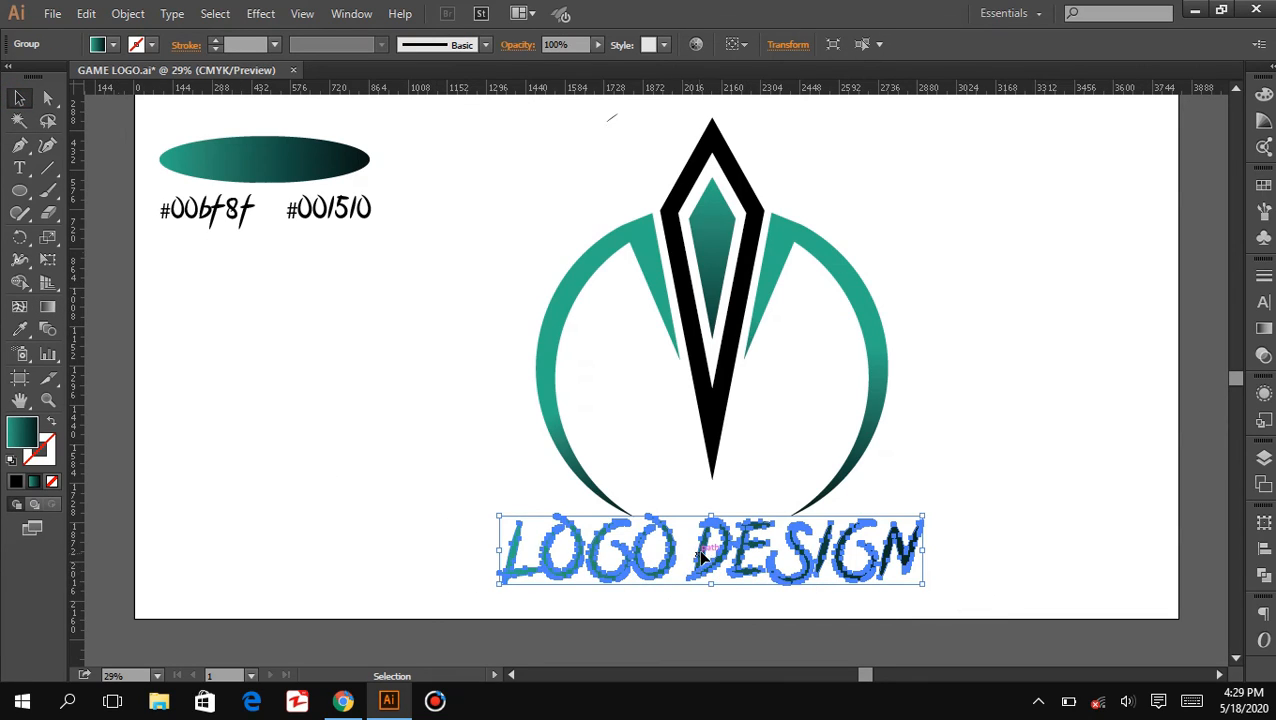
drag(703, 562, 704, 576)
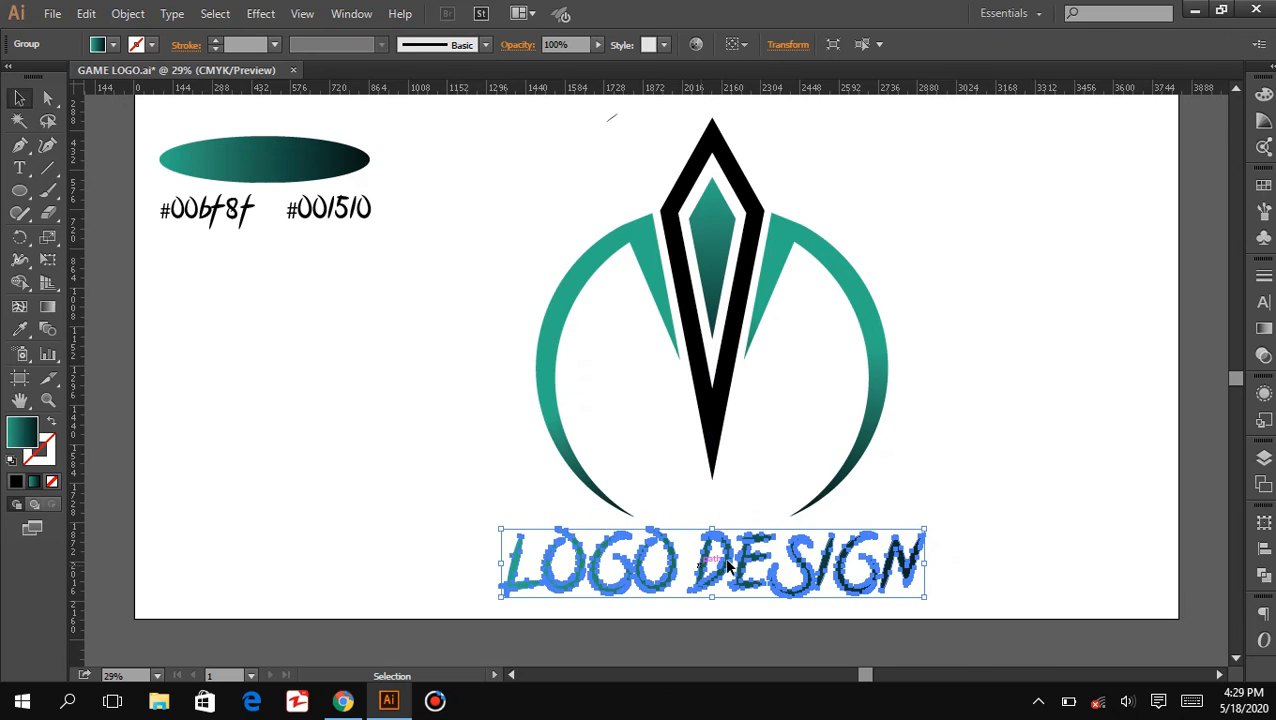
click(962, 484)
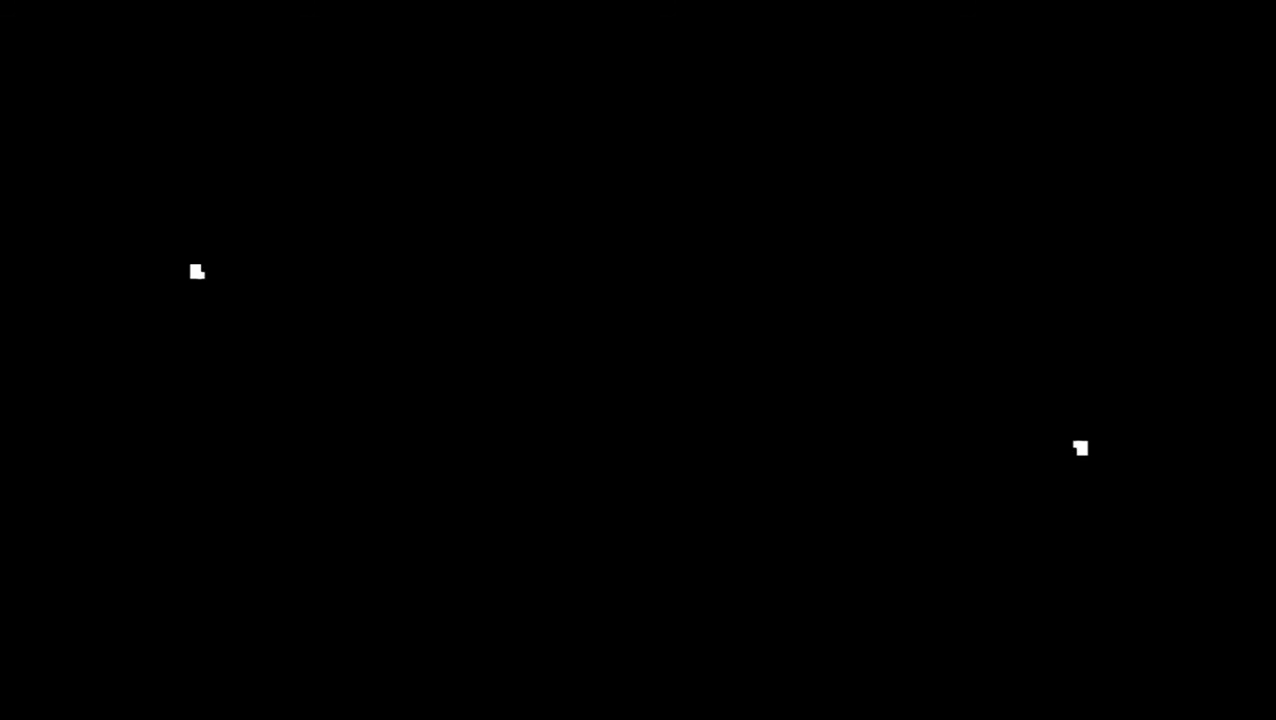